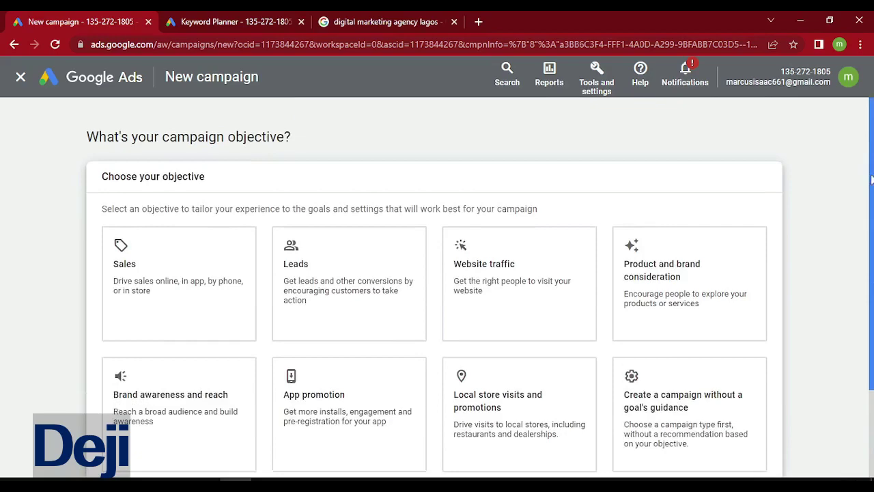
Step: Choose Website traffic as the campaign objective and Search as the campaign type
{"action": "left_click", "coordinate": [516, 275]}
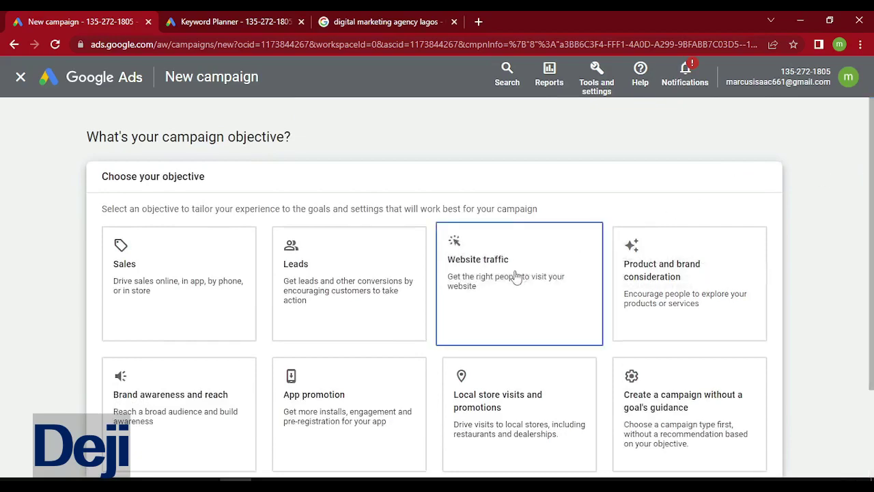
{"action": "left_click", "coordinate": [217, 247]}
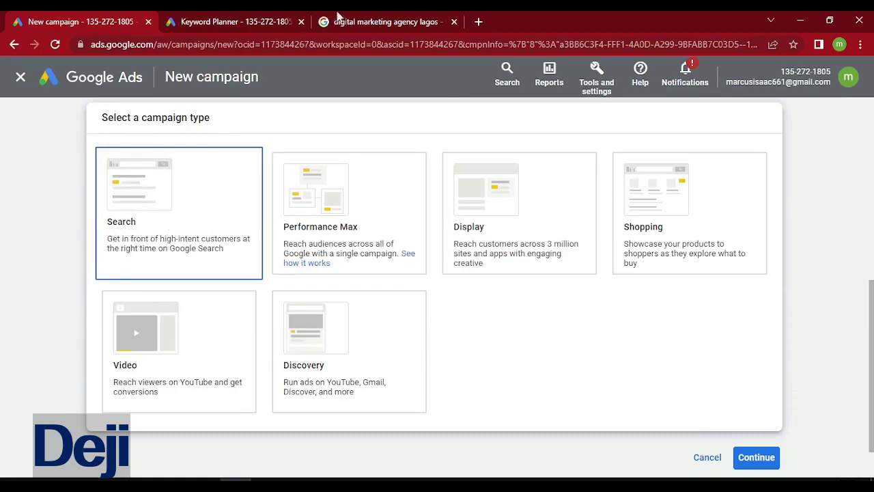
Step: Switch to the Google results for "digital marketing agency lagos" and examine the business listings, organic results and any ads
{"action": "left_click", "coordinate": [354, 22]}
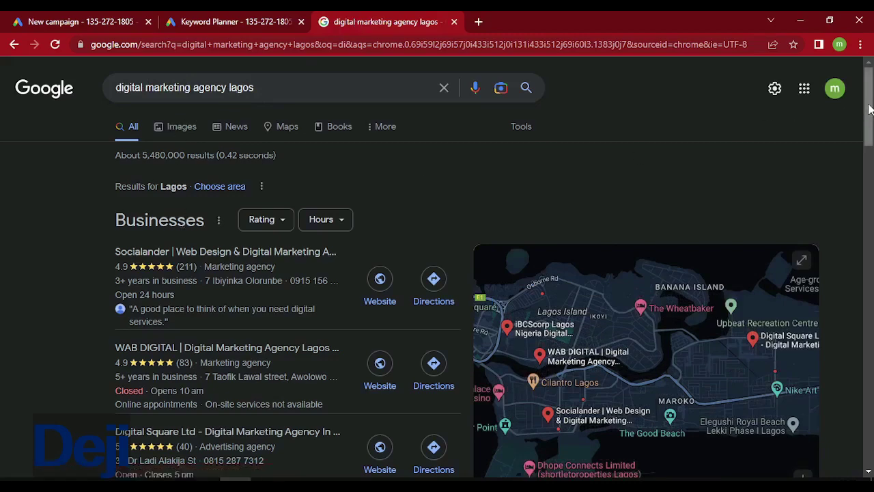
{"action": "scroll", "coordinate": [865, 113], "scroll_direction": "down", "scroll_amount": 2}
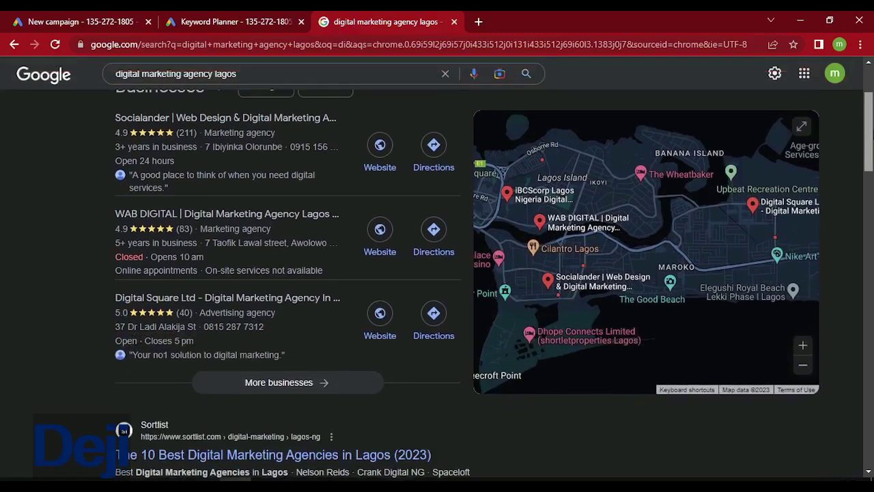
{"action": "scroll", "coordinate": [437, 273], "scroll_direction": "up", "scroll_amount": 2}
{"action": "scroll", "coordinate": [437, 273], "scroll_direction": "down", "scroll_amount": 3}
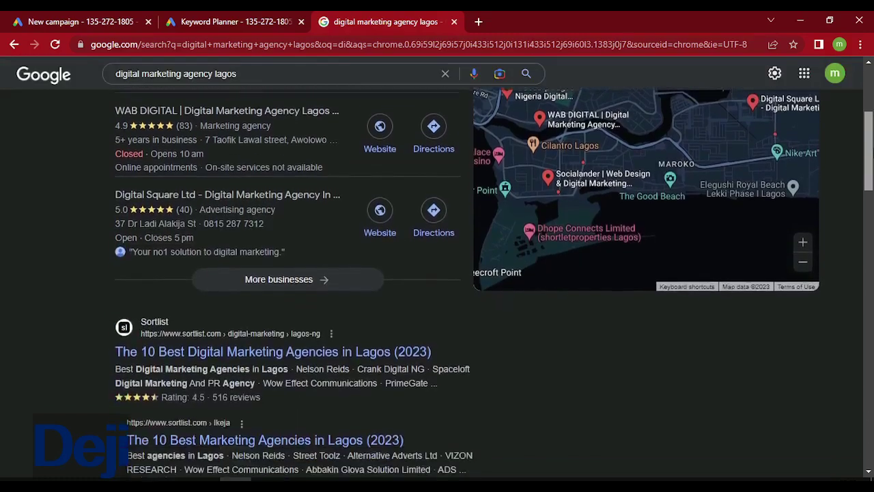
{"action": "scroll", "coordinate": [872, 229], "scroll_direction": "down", "scroll_amount": 5}
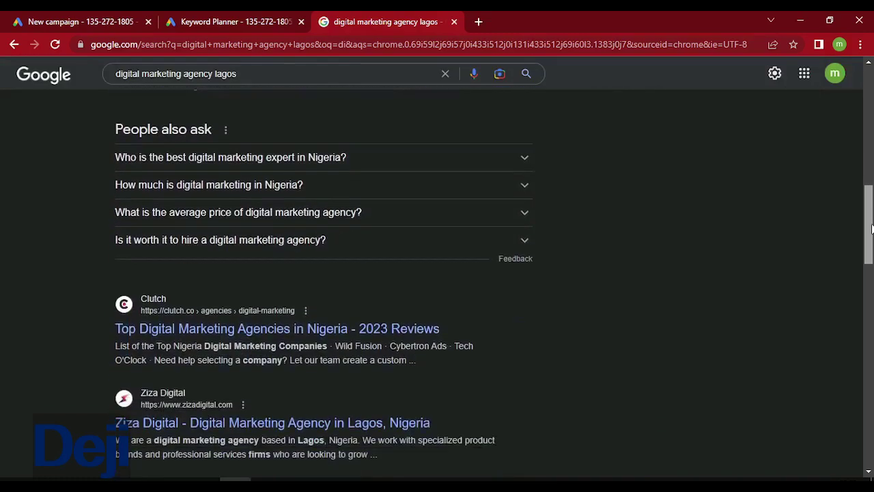
{"action": "left_click_drag", "start_coordinate": [872, 229], "coordinate": [871, 232]}
{"action": "scroll", "coordinate": [871, 232], "scroll_direction": "down", "scroll_amount": 5}
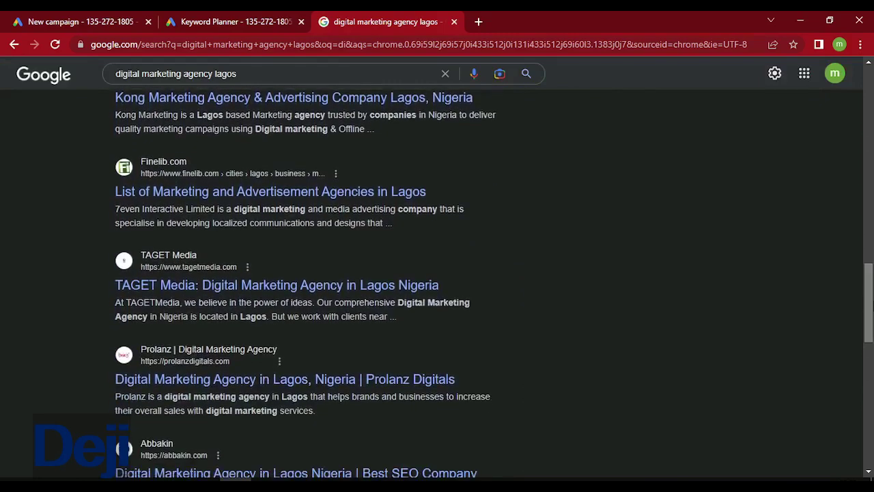
{"action": "scroll", "coordinate": [437, 280], "scroll_direction": "down", "scroll_amount": 3}
{"action": "scroll", "coordinate": [437, 280], "scroll_direction": "down", "scroll_amount": 1}
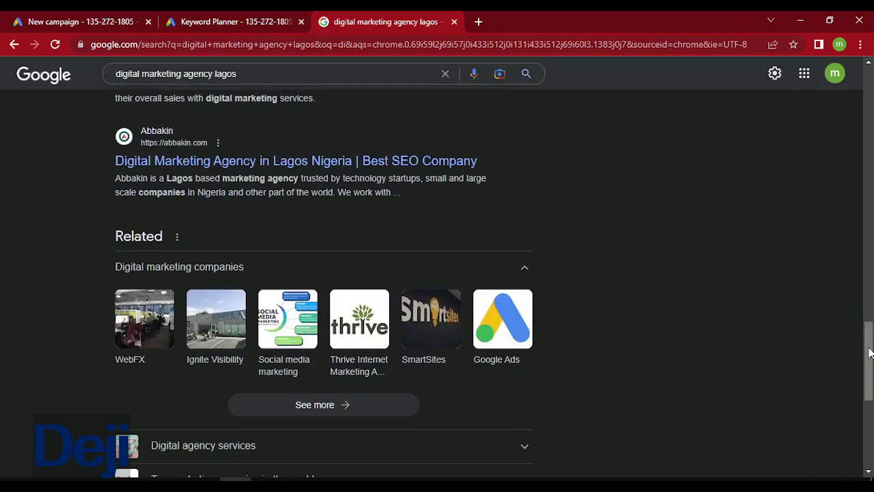
{"action": "left_click_drag", "start_coordinate": [870, 356], "coordinate": [828, 86]}
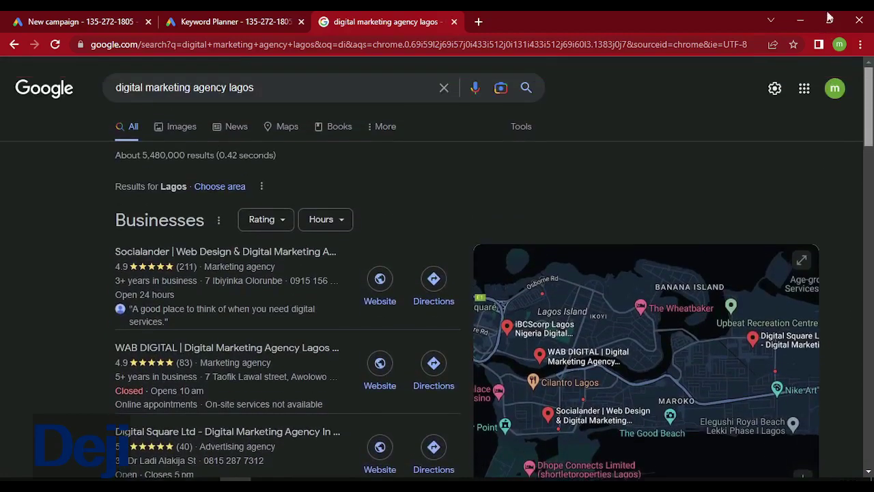
Step: Search Google for "digital marketing agency near me" and look through the whole results page
{"action": "left_click", "coordinate": [217, 88]}
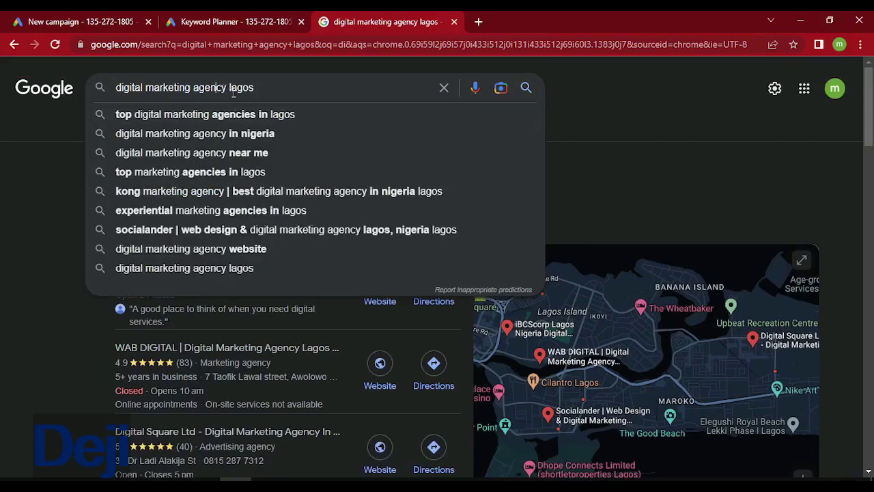
{"action": "left_click", "coordinate": [249, 152]}
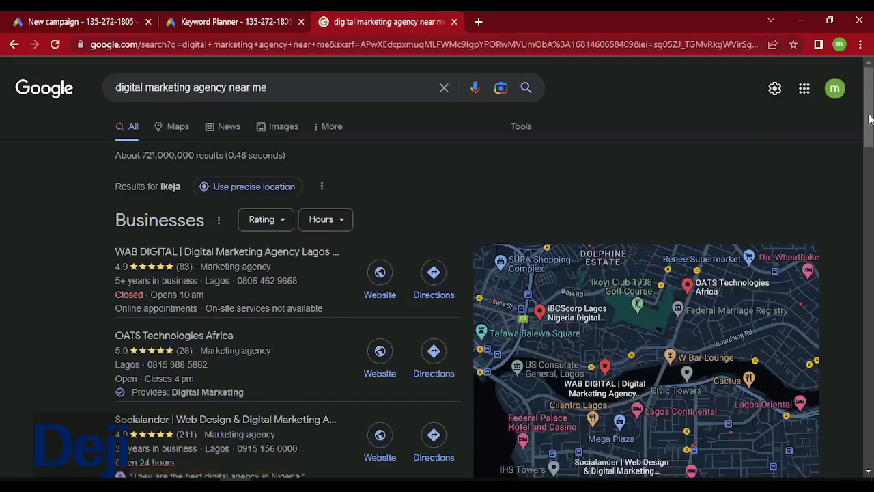
{"action": "left_click_drag", "start_coordinate": [869, 120], "coordinate": [869, 437]}
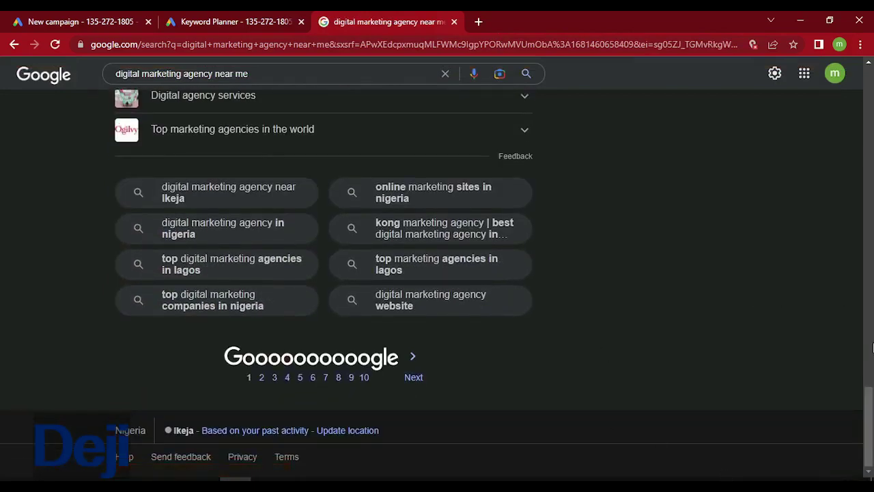
{"action": "left_click_drag", "start_coordinate": [870, 427], "coordinate": [869, 89]}
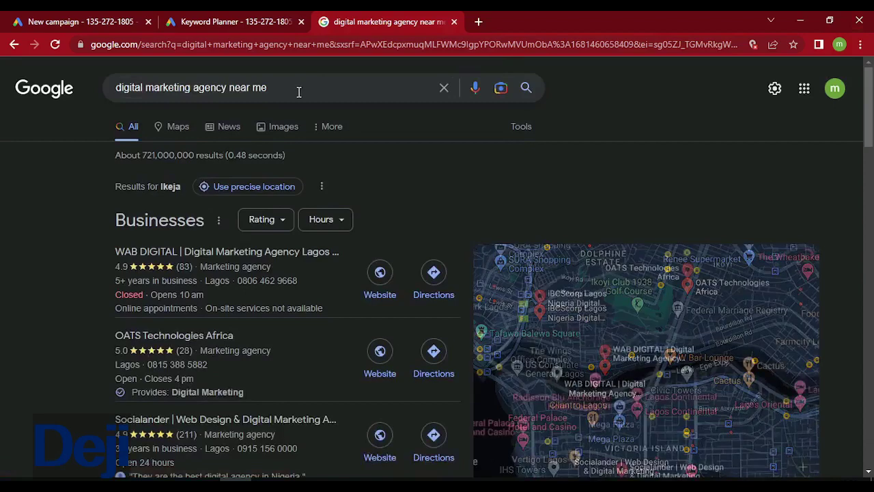
Step: Search Google for "digital marketing companies in lagos" and look through the results for sponsored entries
{"action": "left_click_drag", "start_coordinate": [301, 89], "coordinate": [193, 89]}
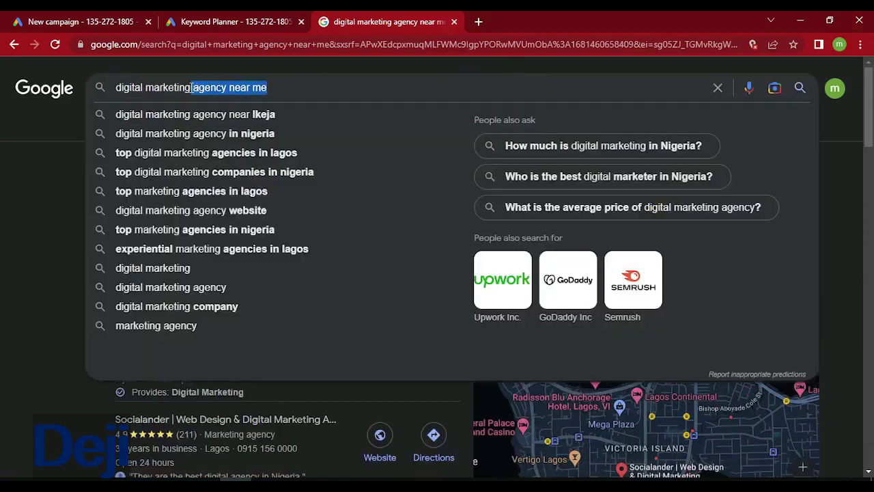
{"action": "key", "text": "BackSpace"}
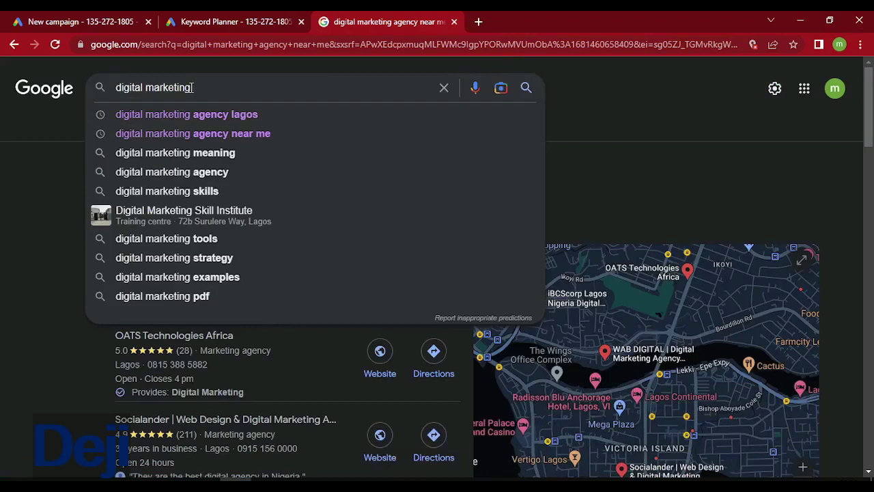
{"action": "type", "text": "comapn"}
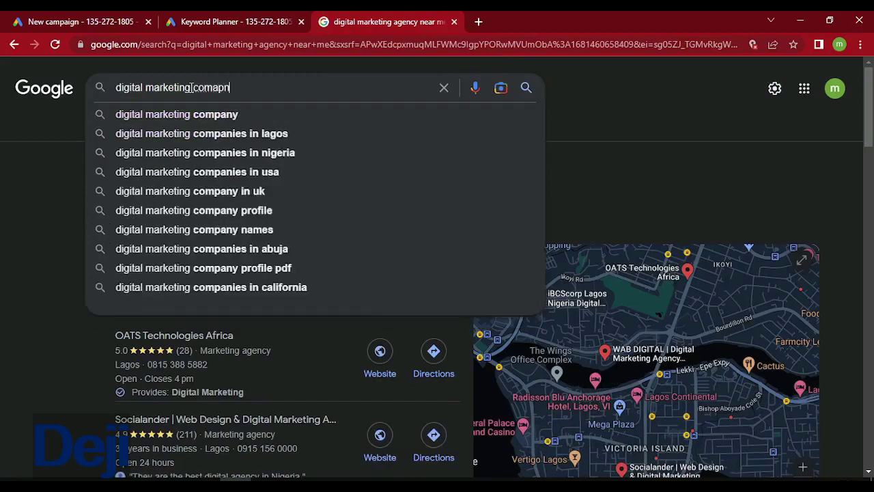
{"action": "type", "text": "ies"}
{"action": "key", "text": "Down"}
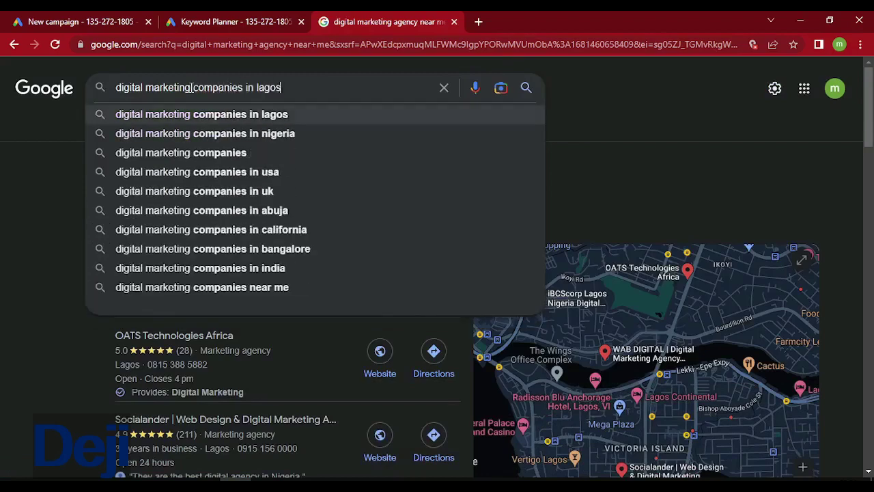
{"action": "key", "text": "Return"}
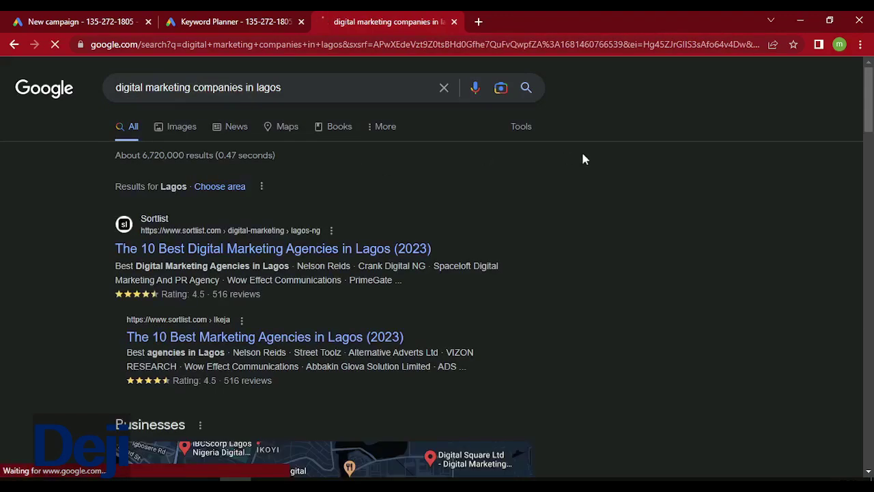
{"action": "scroll", "coordinate": [870, 133], "scroll_direction": "down", "scroll_amount": 3}
{"action": "scroll", "coordinate": [870, 133], "scroll_direction": "down", "scroll_amount": 15}
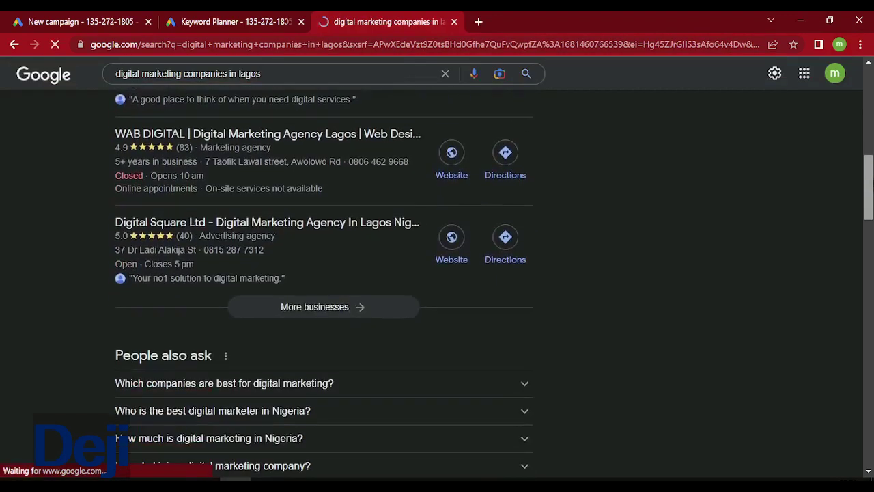
{"action": "left_click_drag", "start_coordinate": [867, 276], "coordinate": [868, 345]}
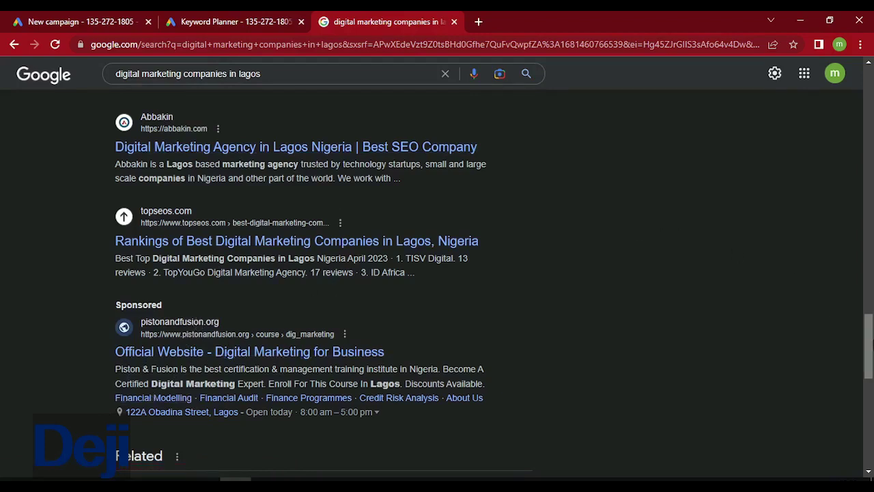
{"action": "scroll", "coordinate": [868, 345], "scroll_direction": "down", "scroll_amount": 1}
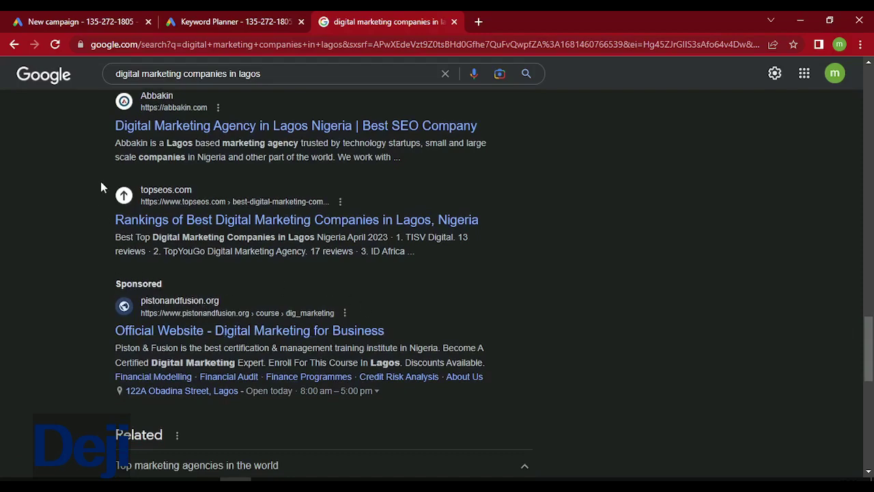
Step: Return to the new campaign in Google Ads and enter lagosdigitalpro.com as the business's website
{"action": "left_click", "coordinate": [100, 24]}
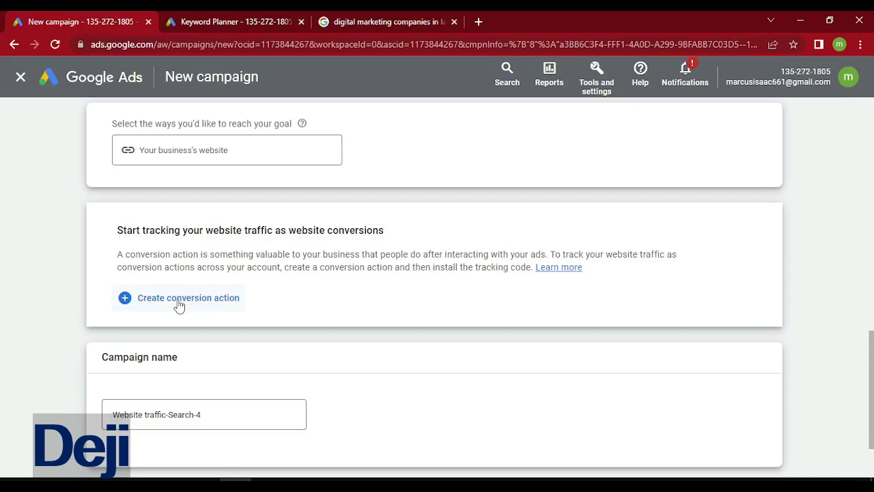
{"action": "left_click", "coordinate": [185, 155]}
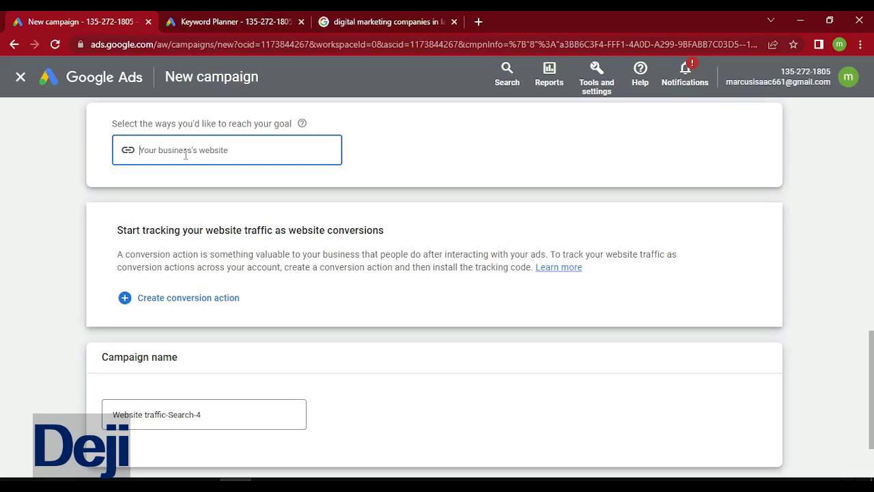
{"action": "type", "text": "lagos"}
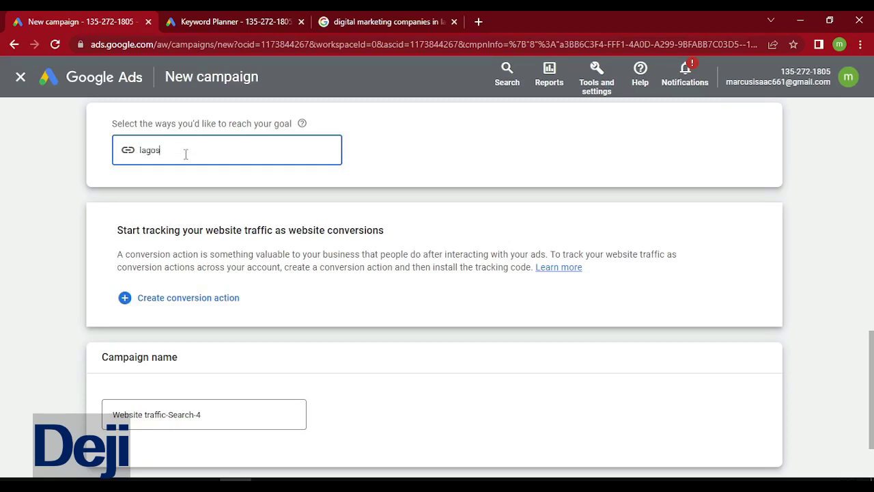
{"action": "type", "text": "digitalpro.com"}
Step: Keep the suggested campaign name, continue, and start a new campaign instead of finishing a saved draft
{"action": "left_click", "coordinate": [224, 414]}
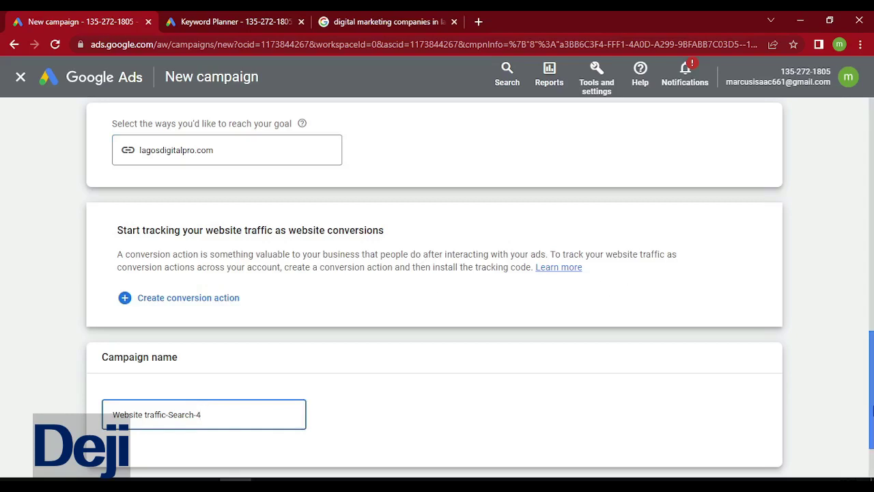
{"action": "scroll", "coordinate": [872, 409], "scroll_direction": "down", "scroll_amount": 3}
{"action": "left_click", "coordinate": [758, 405]}
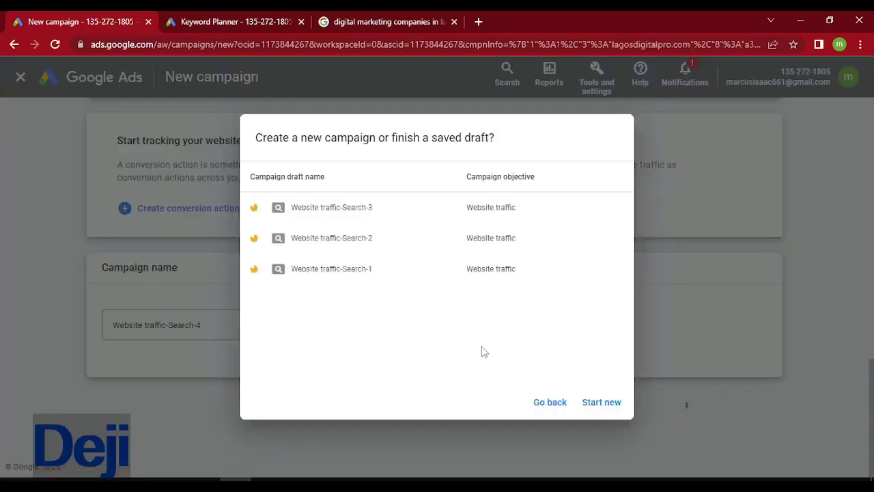
{"action": "left_click", "coordinate": [595, 408]}
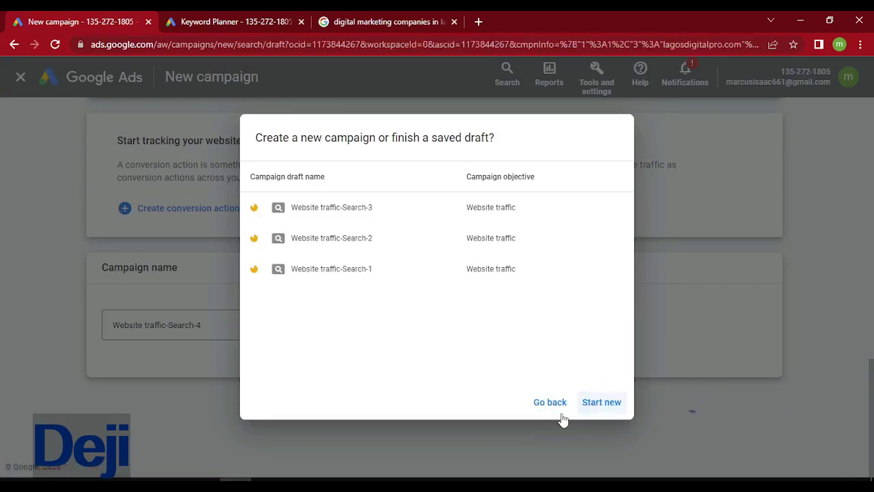
{"action": "left_click", "coordinate": [600, 409]}
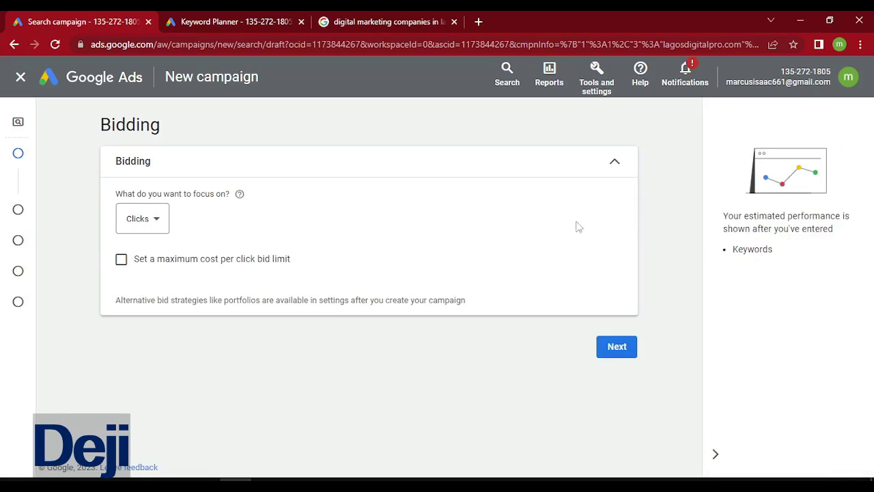
Step: Look over the Campaign settings page with its network options and return to the Bidding page
{"action": "mouse_move", "coordinate": [15, 136]}
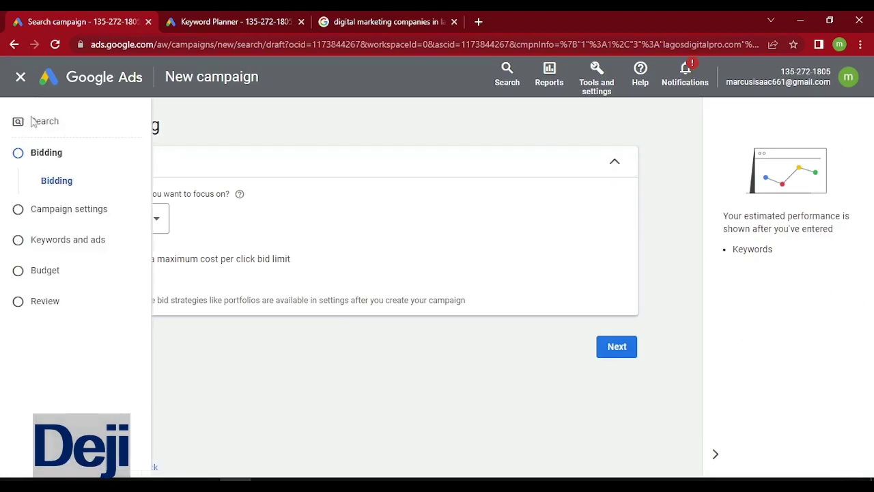
{"action": "left_click", "coordinate": [83, 212]}
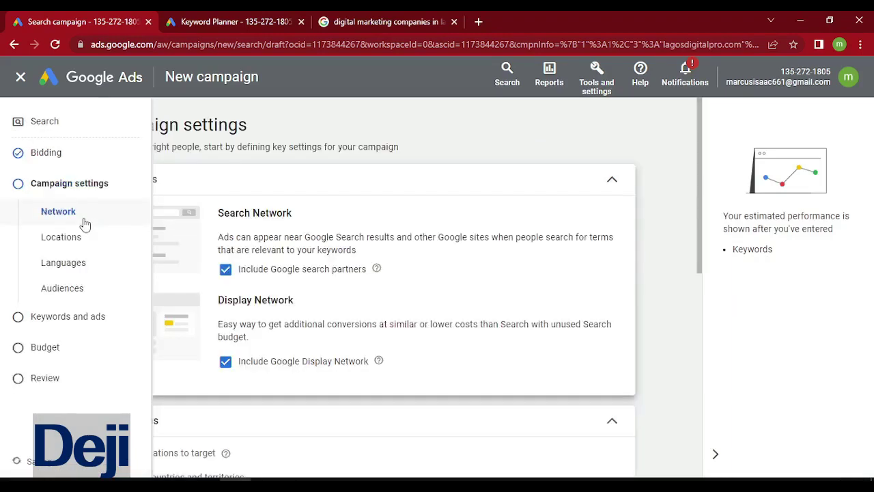
{"action": "mouse_move", "coordinate": [33, 141]}
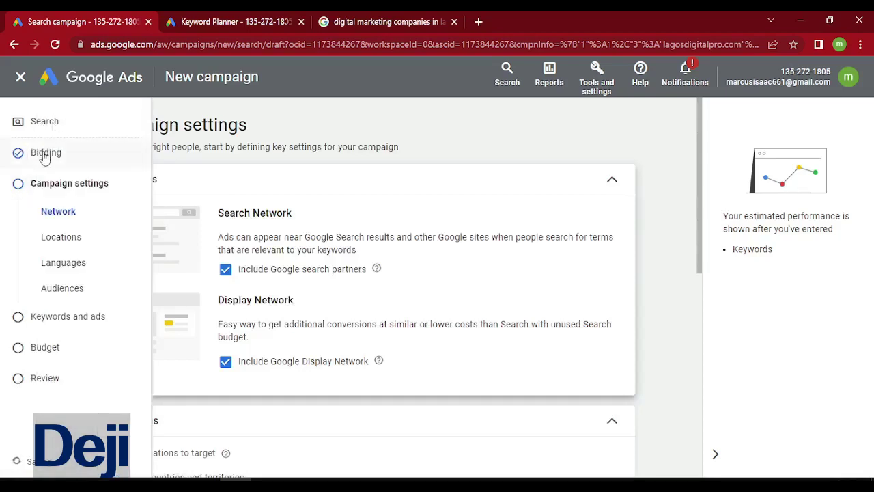
{"action": "left_click", "coordinate": [44, 156]}
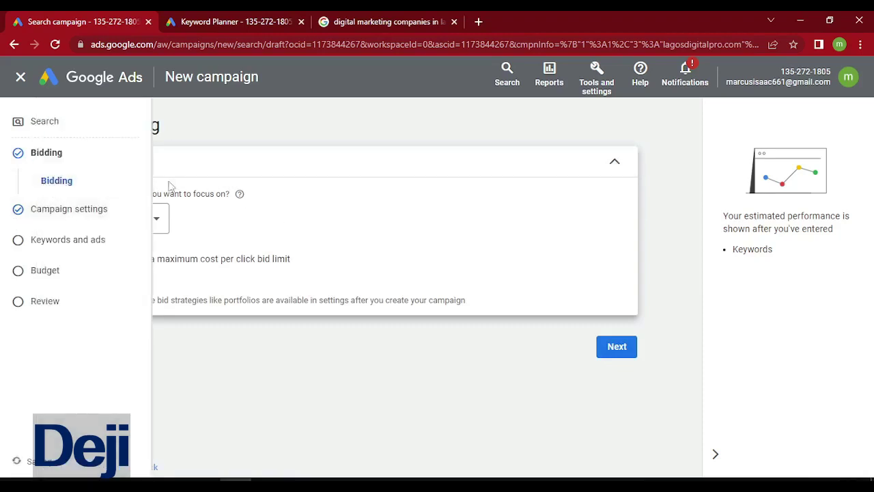
{"action": "left_click", "coordinate": [24, 211]}
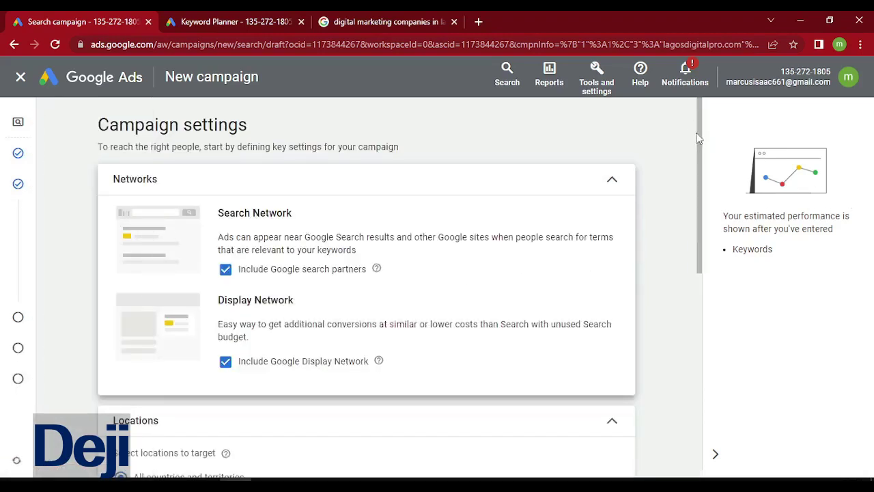
{"action": "left_click_drag", "start_coordinate": [698, 139], "coordinate": [698, 169]}
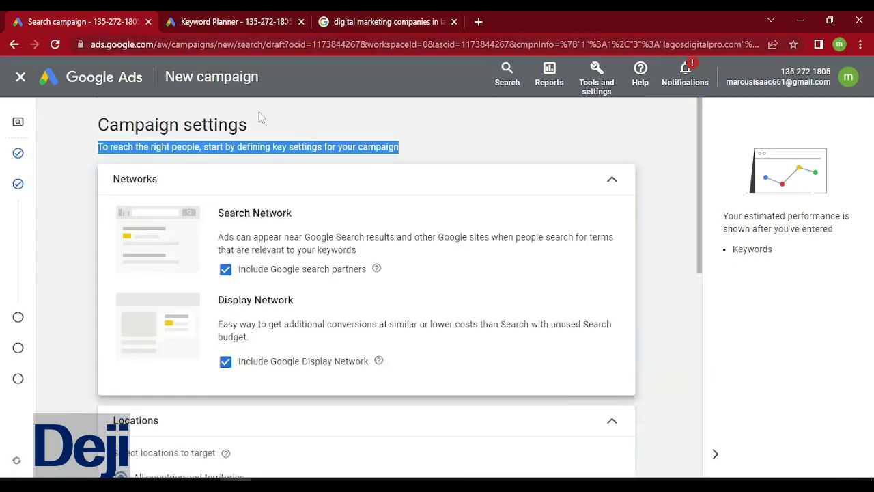
{"action": "left_click", "coordinate": [18, 154]}
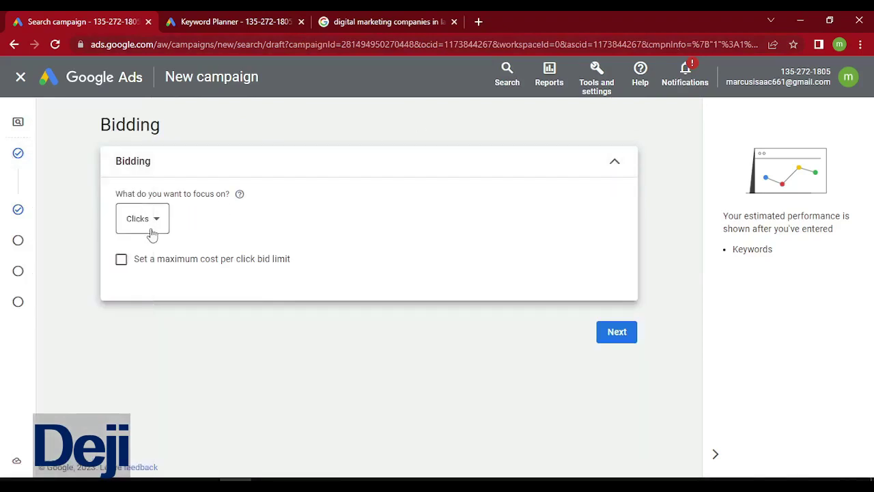
Step: Turn on the maximum cost per click bid limit and open its amount for entry
{"action": "left_click", "coordinate": [122, 270]}
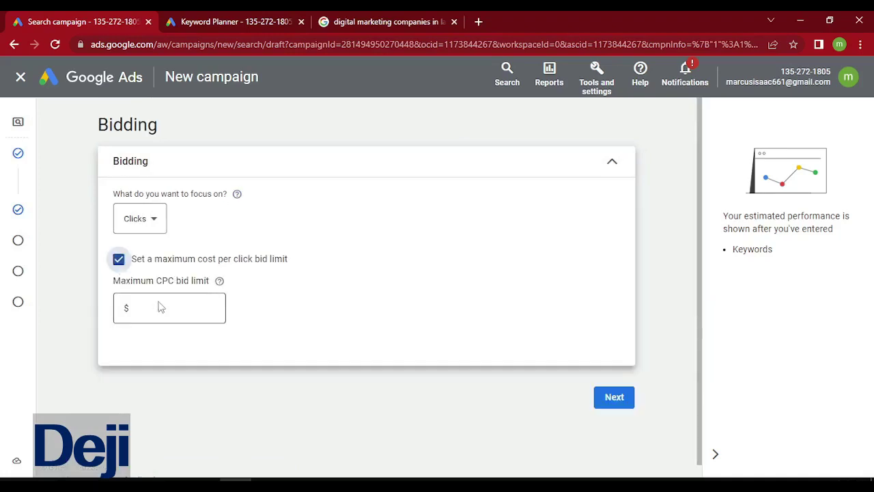
{"action": "left_click", "coordinate": [166, 305]}
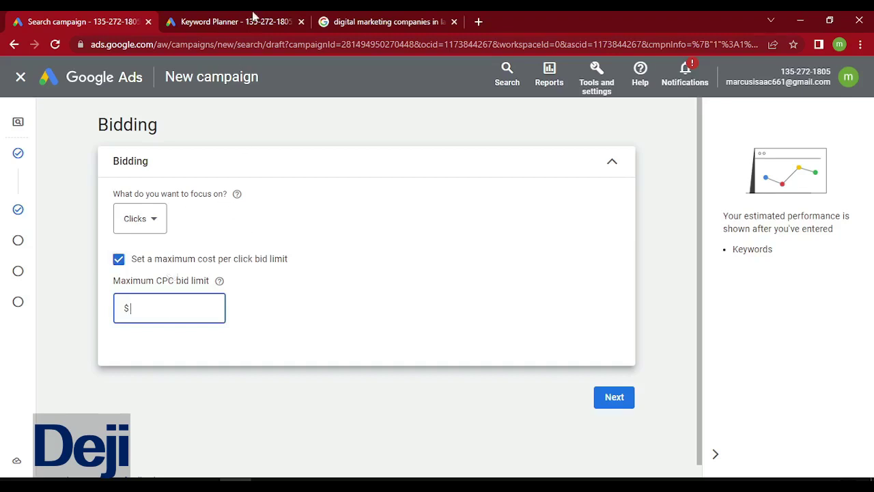
Step: Switch to Keyword Planner and discover new keywords for "digital marketing agency"
{"action": "left_click", "coordinate": [232, 21]}
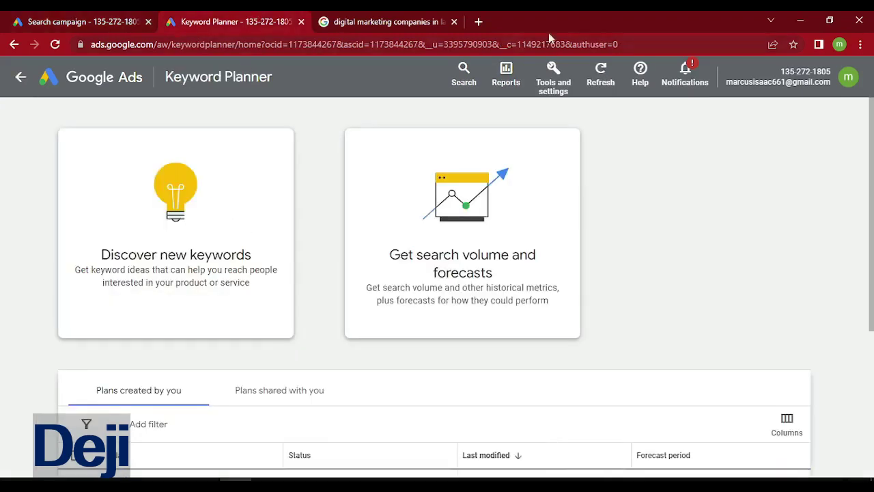
{"action": "left_click", "coordinate": [558, 72]}
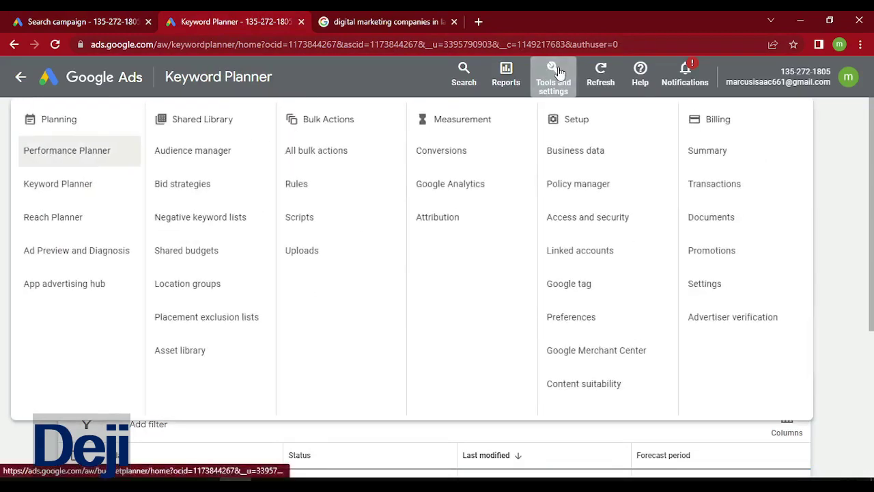
{"action": "left_click", "coordinate": [61, 185]}
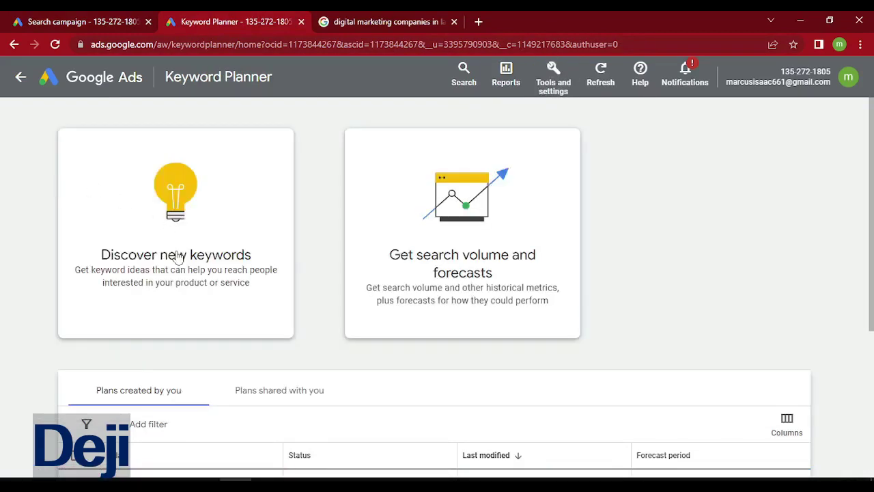
{"action": "left_click", "coordinate": [176, 256]}
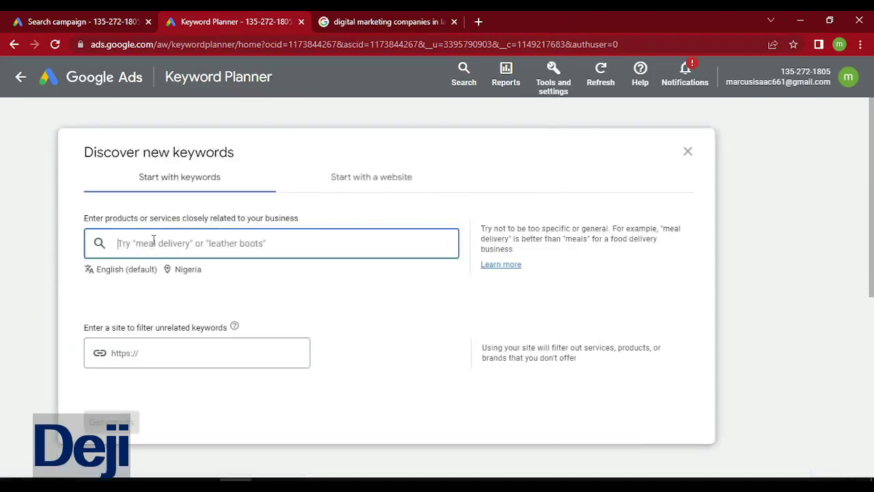
{"action": "type", "text": "digita"}
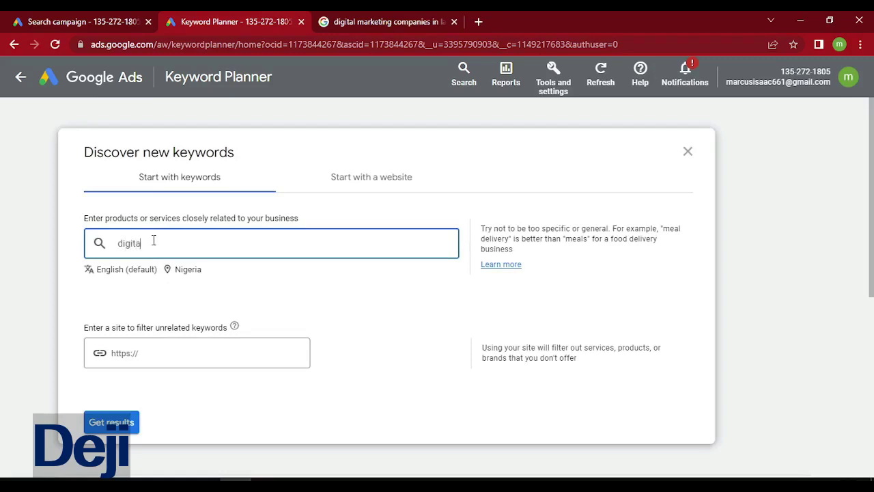
{"action": "type", "text": "l marketing aganec"}
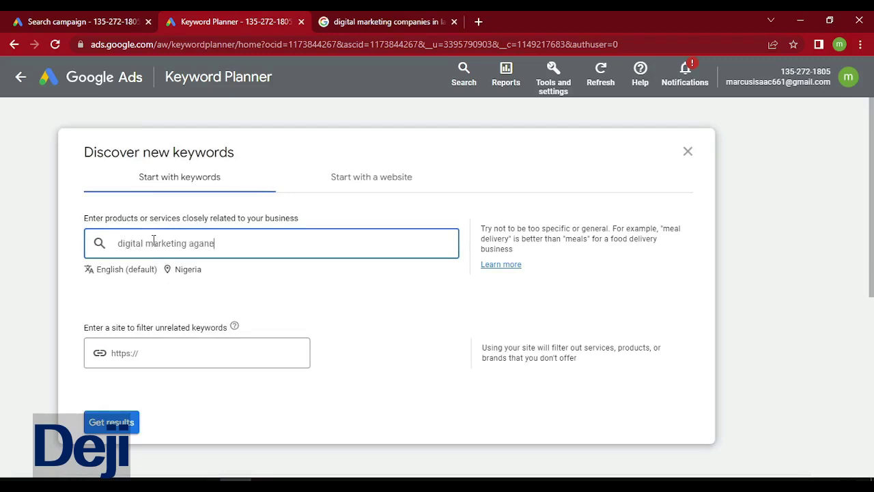
{"action": "key", "text": "BackSpace"}
{"action": "type", "text": "ency"}
{"action": "left_click", "coordinate": [118, 424]}
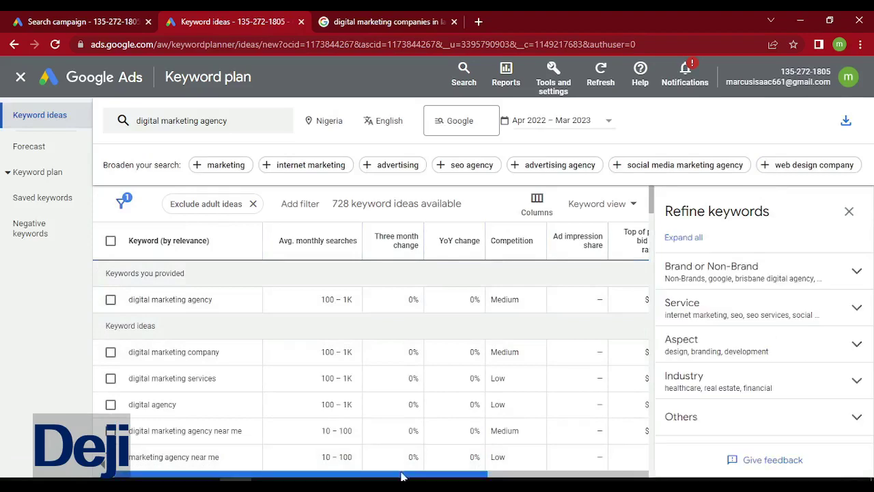
Step: Examine the low and high top of page bid ranges of the keyword ideas
{"action": "left_click_drag", "start_coordinate": [402, 476], "coordinate": [584, 466]}
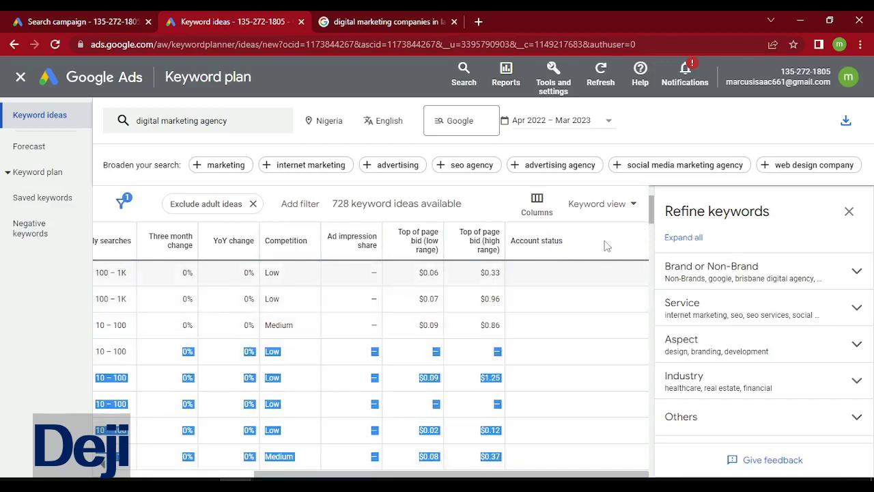
{"action": "left_click", "coordinate": [506, 386]}
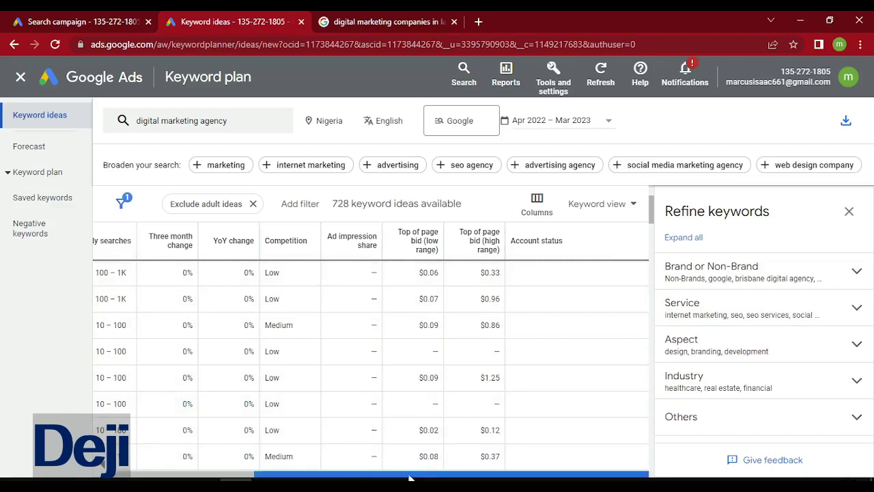
{"action": "left_click_drag", "start_coordinate": [410, 478], "coordinate": [254, 480]}
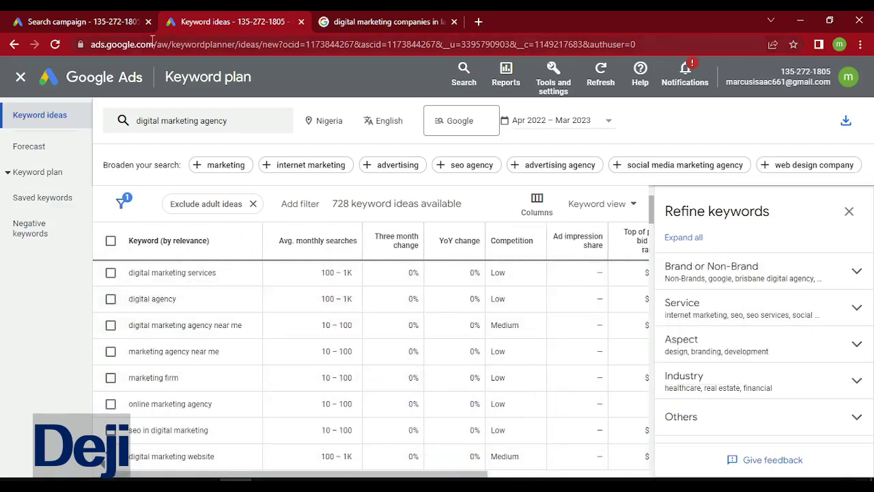
Step: Return to the campaign's Bidding page and set the maximum CPC bid limit to $0.50
{"action": "left_click", "coordinate": [96, 17]}
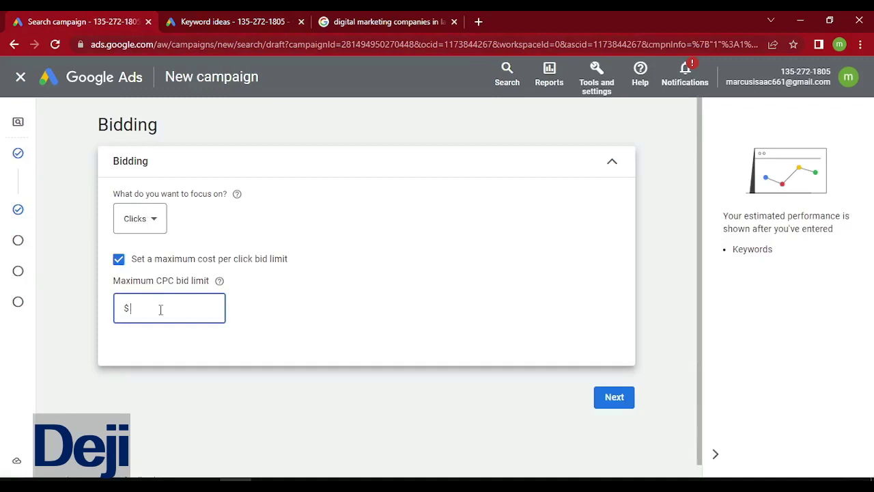
{"action": "type", "text": "0.5"}
{"action": "left_click", "coordinate": [301, 307]}
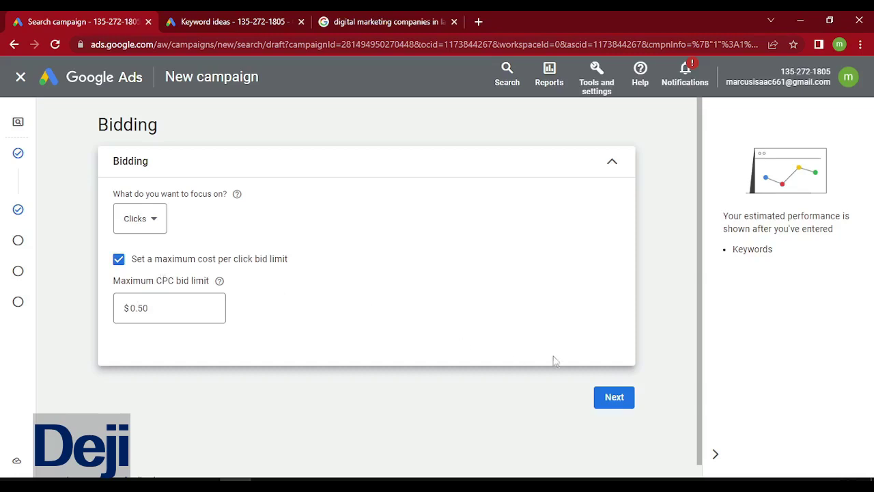
Step: Continue to the Campaign settings and leave the Google Display Network out of the campaign's networks
{"action": "left_click", "coordinate": [614, 399]}
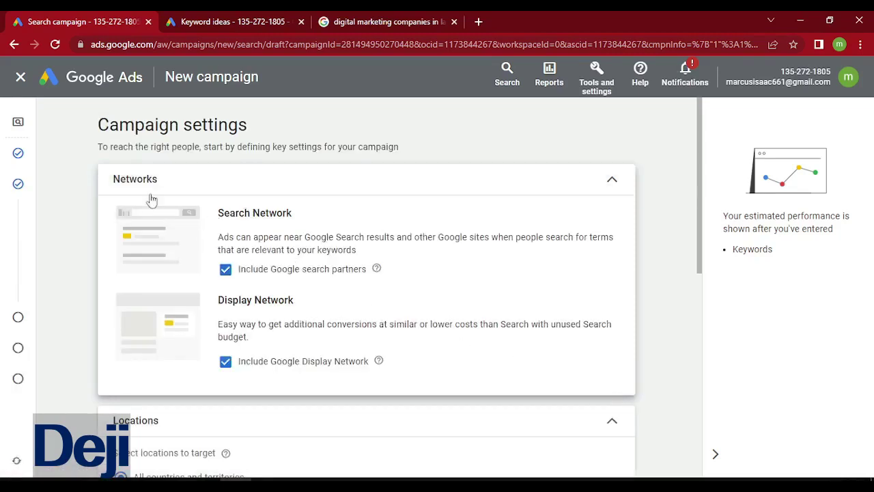
{"action": "left_click", "coordinate": [225, 364]}
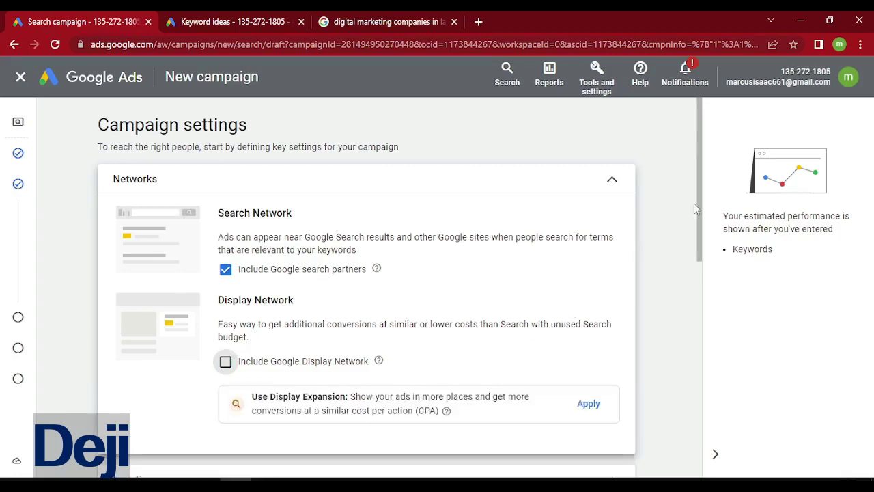
Step: Choose to enter another location and target the city Lekki, Lagos, Nigeria
{"action": "left_click_drag", "start_coordinate": [696, 209], "coordinate": [700, 354]}
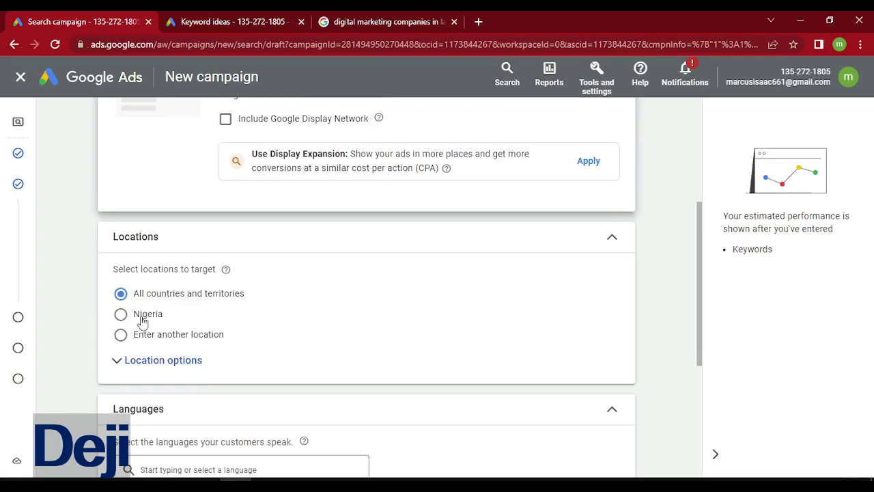
{"action": "left_click", "coordinate": [121, 335]}
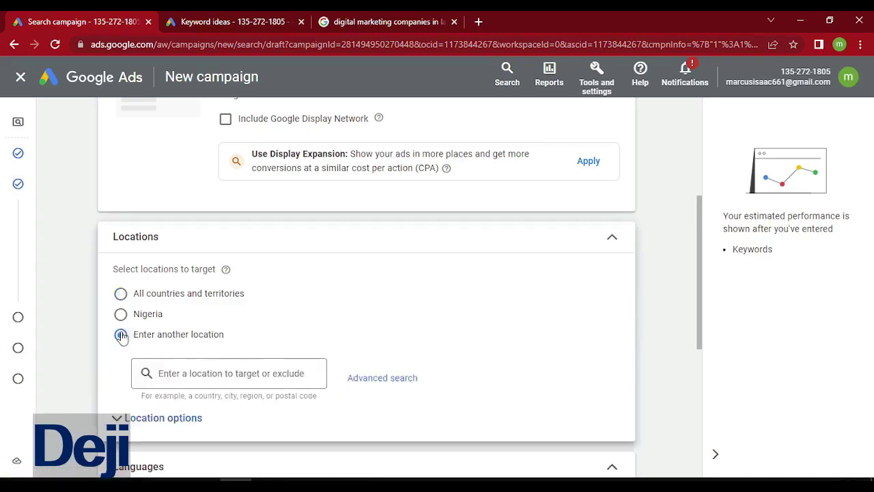
{"action": "left_click", "coordinate": [201, 373]}
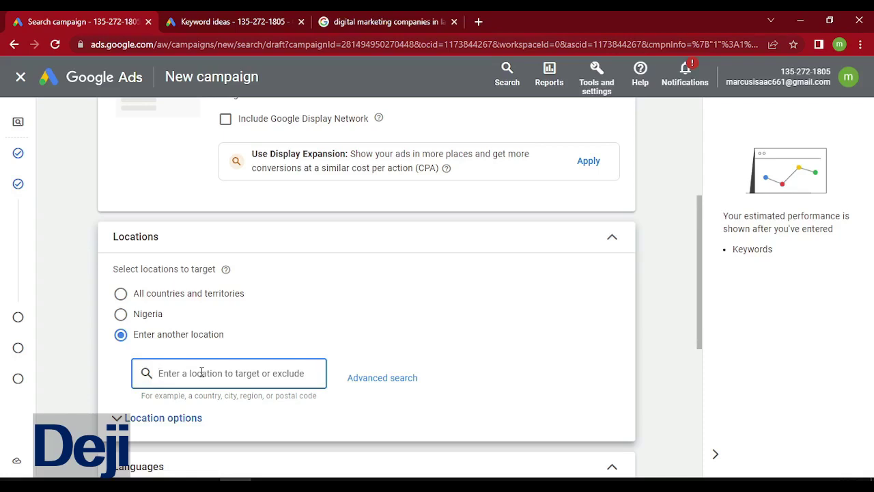
{"action": "type", "text": "lek"}
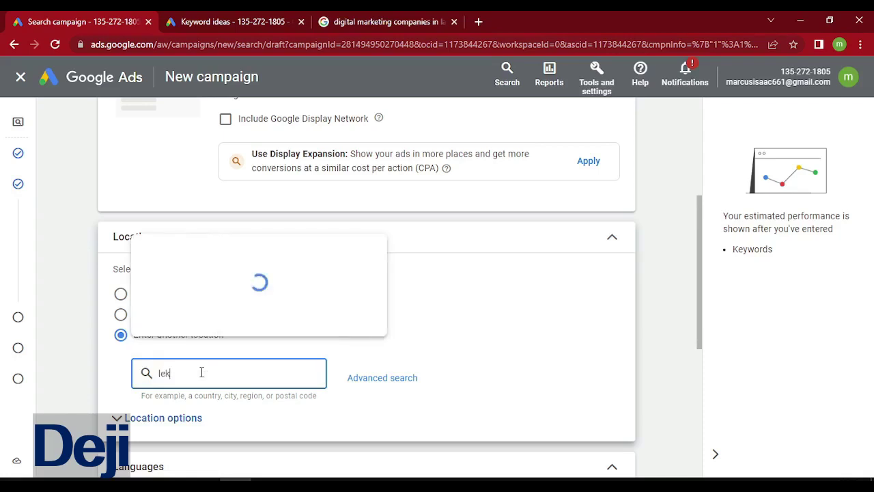
{"action": "type", "text": "ki"}
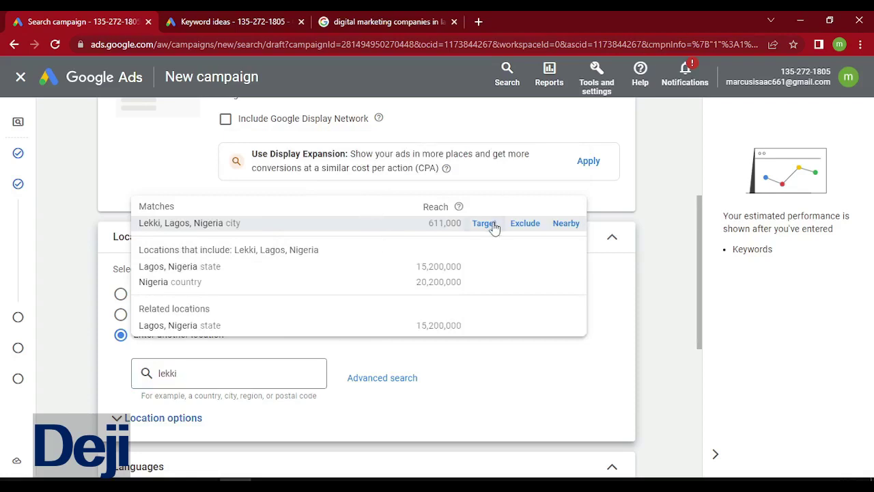
{"action": "left_click", "coordinate": [484, 223]}
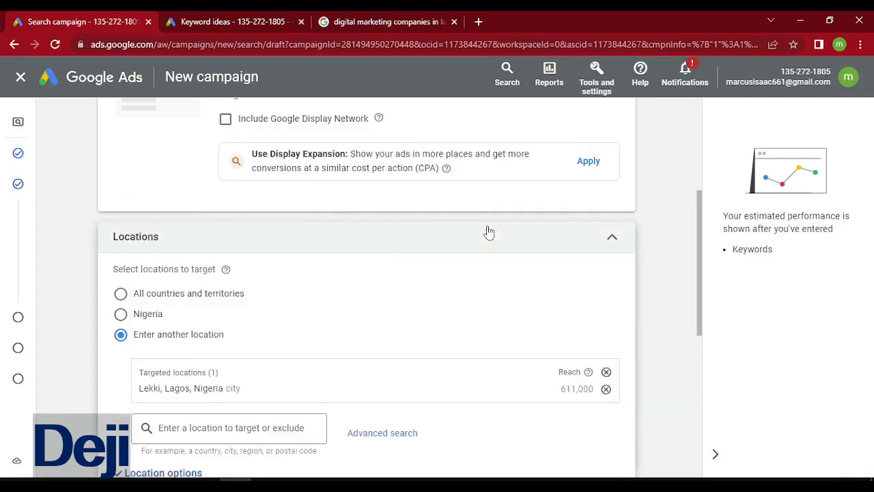
Step: Add the city Ikorodu, Lagos, Nigeria as a targeted location
{"action": "left_click", "coordinate": [194, 427]}
{"action": "type", "text": "ikoro"}
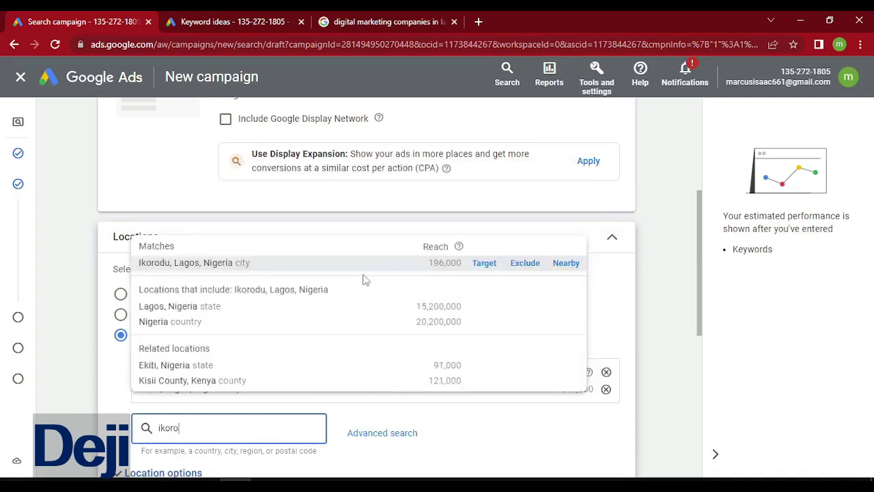
{"action": "left_click", "coordinate": [486, 263]}
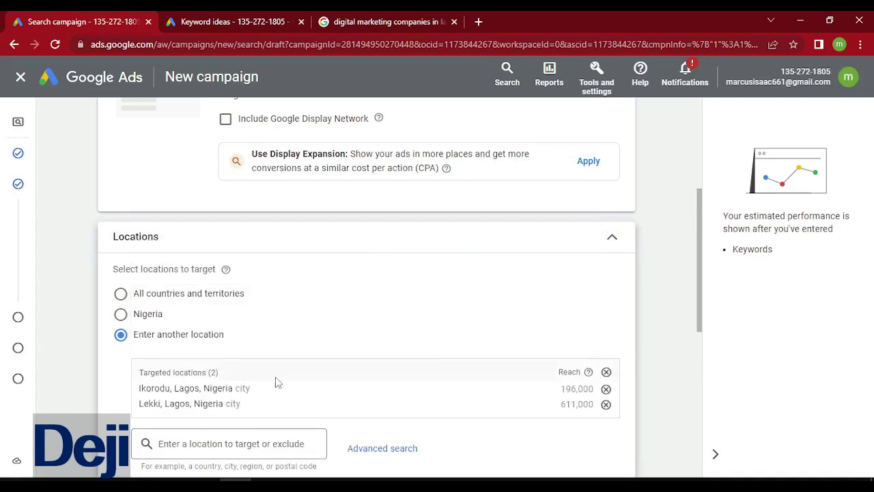
Step: Look up "surule" as a further location to target and clear the search text
{"action": "left_click", "coordinate": [229, 444]}
{"action": "type", "text": "sur"}
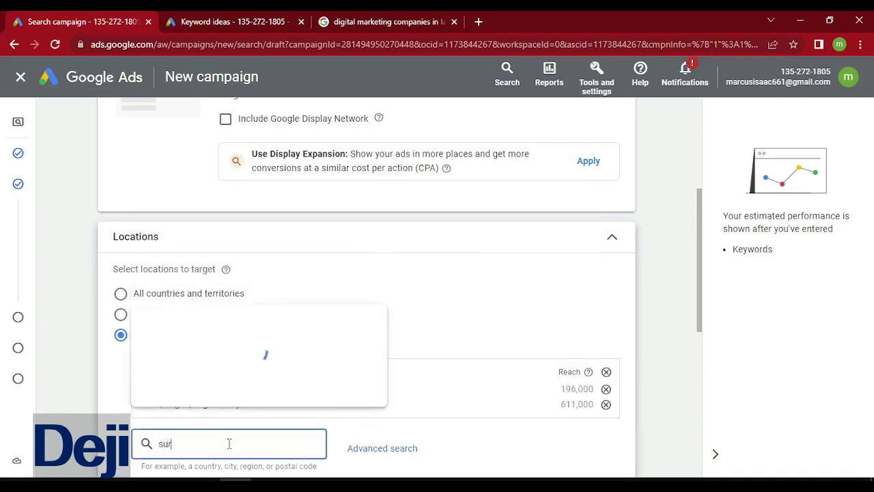
{"action": "type", "text": "ule"}
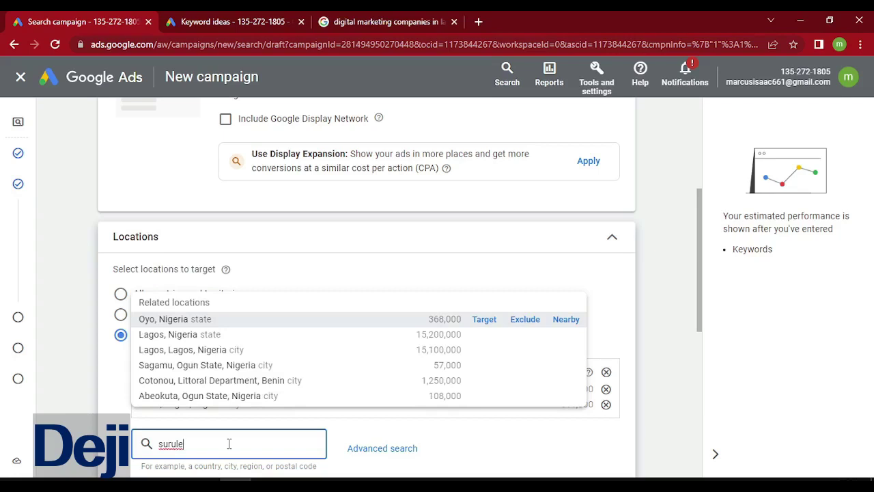
{"action": "key", "text": "BackSpace"}
{"action": "key", "text": "BackSpace"}
{"action": "key", "text": "BackSpace"}
{"action": "key", "text": "BackSpace"}
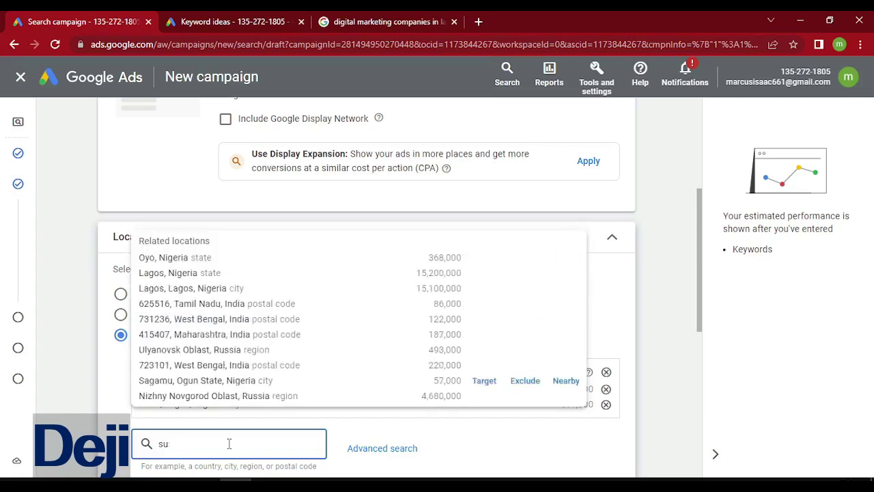
{"action": "key", "text": "BackSpace"}
{"action": "key", "text": "BackSpace"}
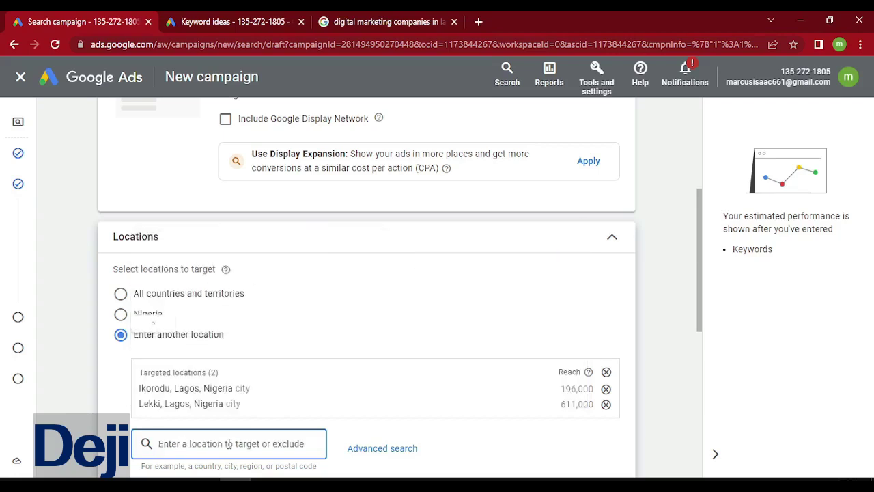
Step: Add the city Port Harcourt, Rivers, Nigeria as a targeted location
{"action": "type", "text": "port"}
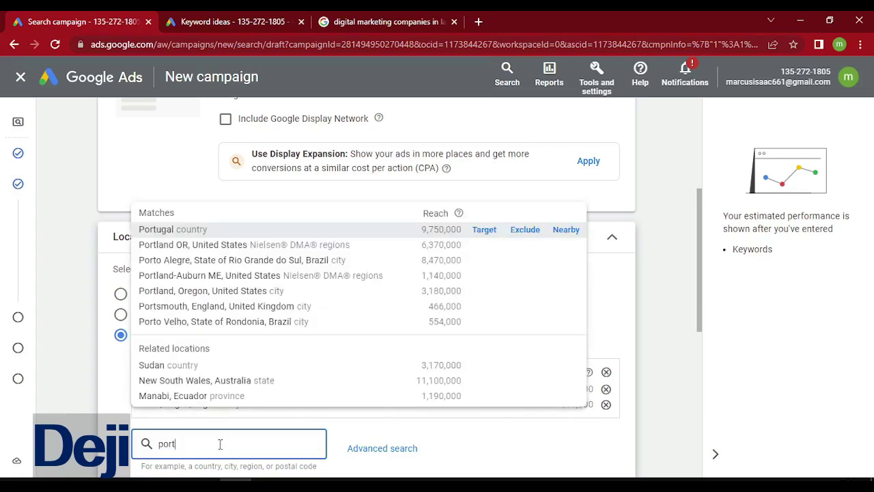
{"action": "type", "text": " har"}
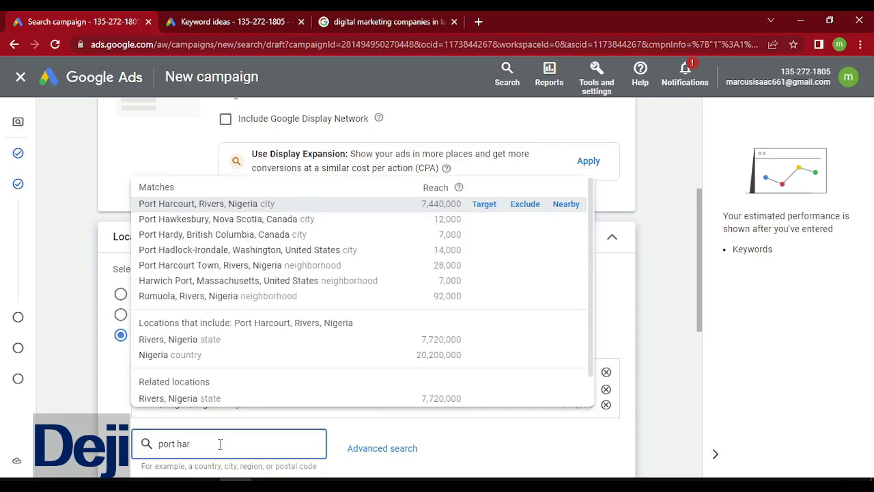
{"action": "left_click", "coordinate": [483, 205]}
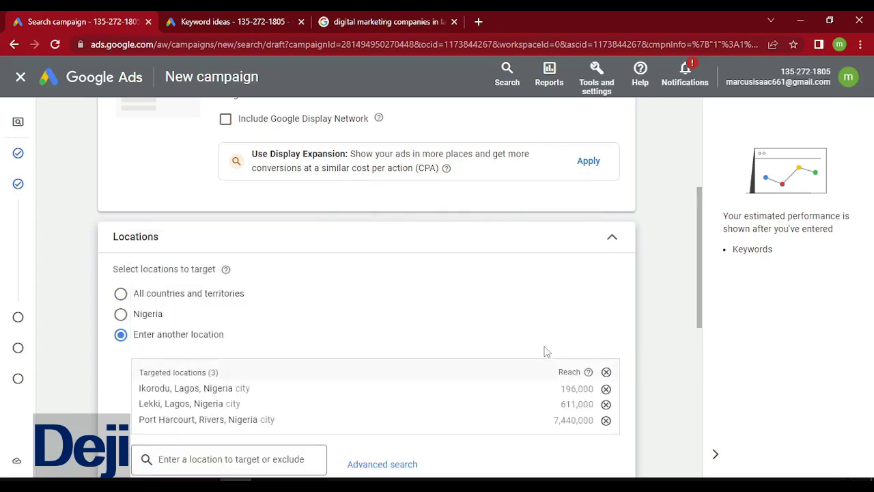
Step: Find "epe" among the locations and exclude the city Epe, Lagos, Nigeria from the campaign
{"action": "left_click_drag", "start_coordinate": [703, 285], "coordinate": [706, 320]}
{"action": "left_click", "coordinate": [198, 373]}
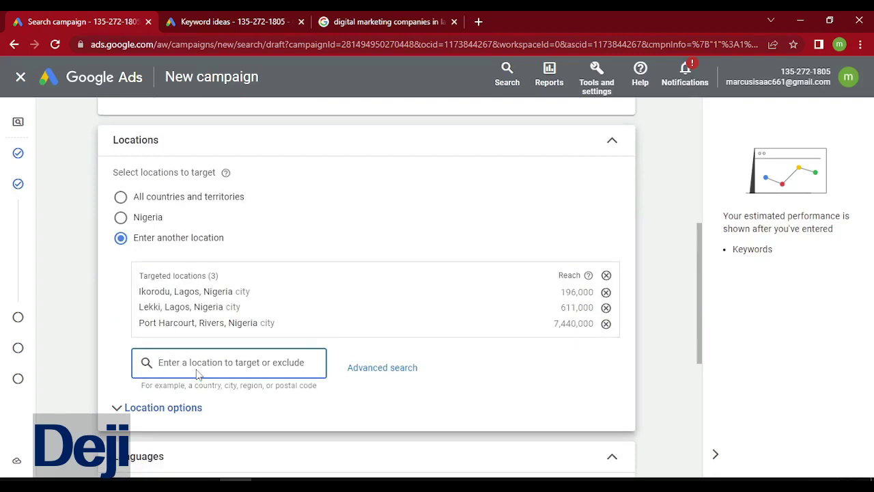
{"action": "type", "text": "e"}
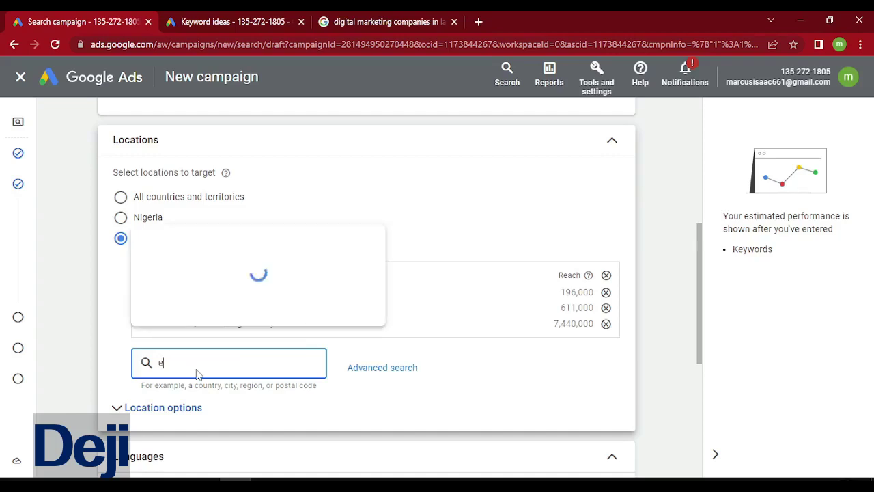
{"action": "type", "text": "pe"}
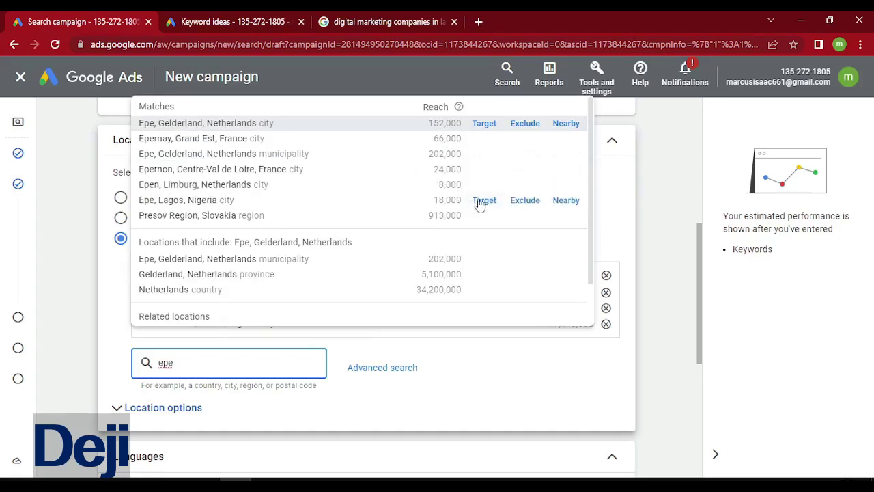
{"action": "left_click", "coordinate": [525, 200]}
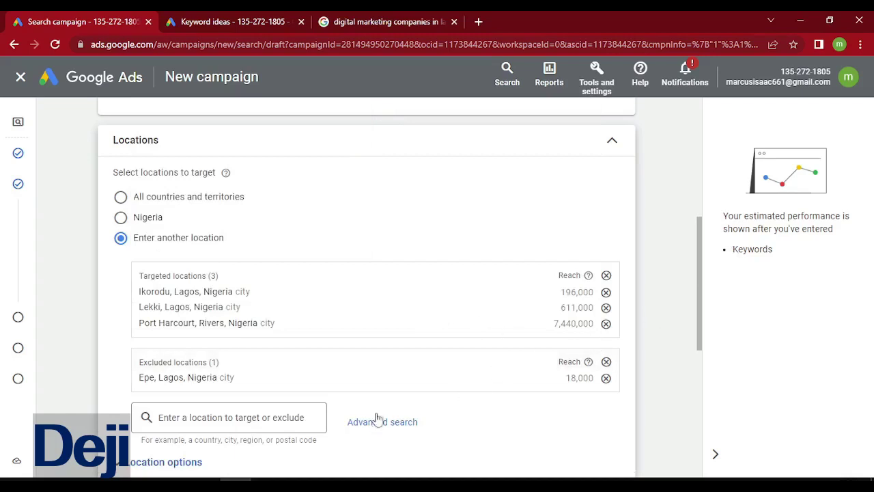
Step: Finish the location and language settings, keeping English, and continue to the campaign's Keywords and ads stage
{"action": "left_click", "coordinate": [238, 419]}
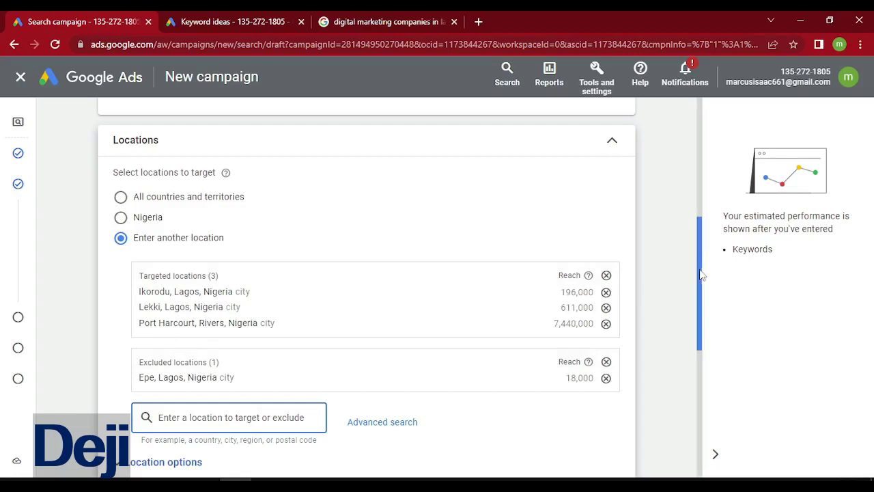
{"action": "left_click_drag", "start_coordinate": [701, 274], "coordinate": [699, 404]}
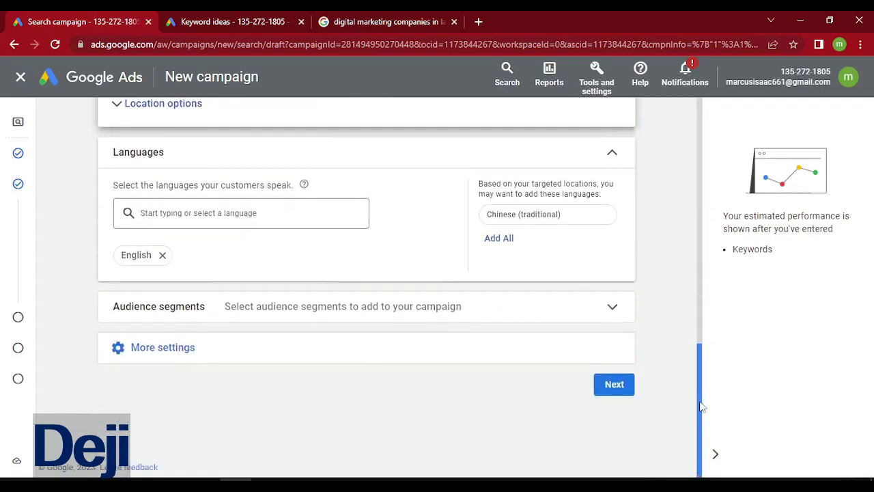
{"action": "left_click", "coordinate": [614, 384]}
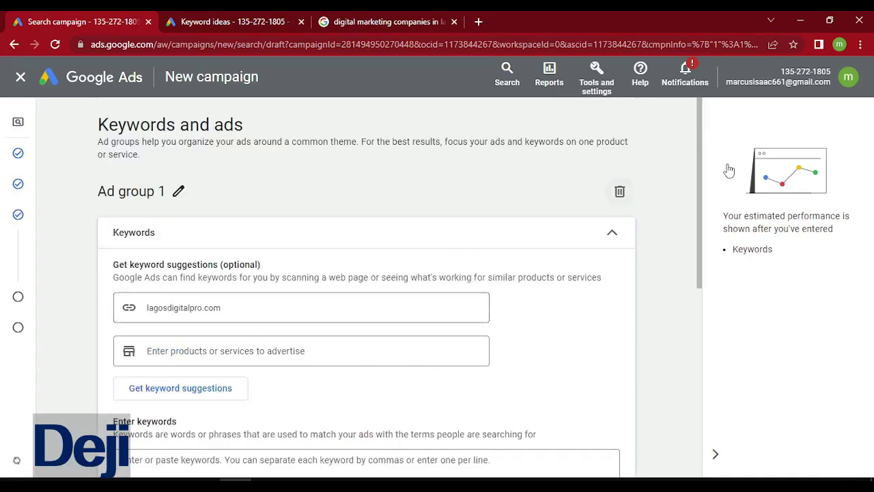
Step: Enter "digital marketing agency" as a broad match keyword for Ad group 1
{"action": "scroll", "coordinate": [703, 233], "scroll_direction": "down", "scroll_amount": 2}
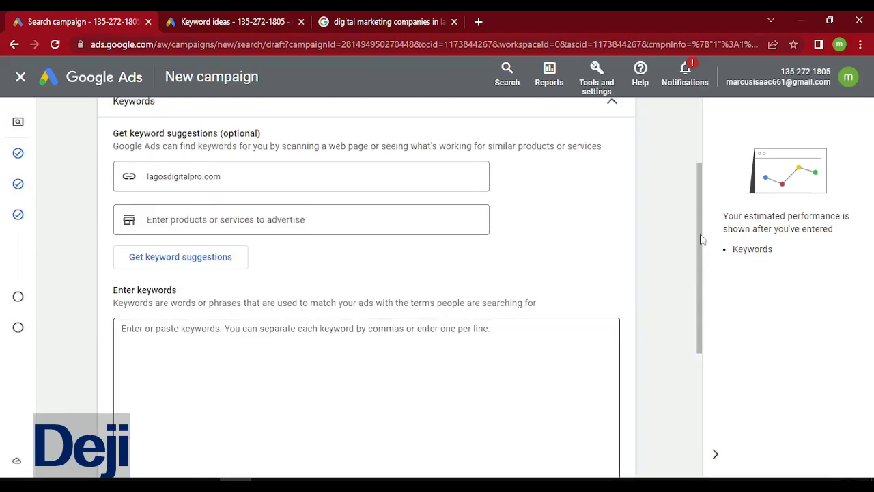
{"action": "scroll", "coordinate": [699, 198], "scroll_direction": "down", "scroll_amount": 4}
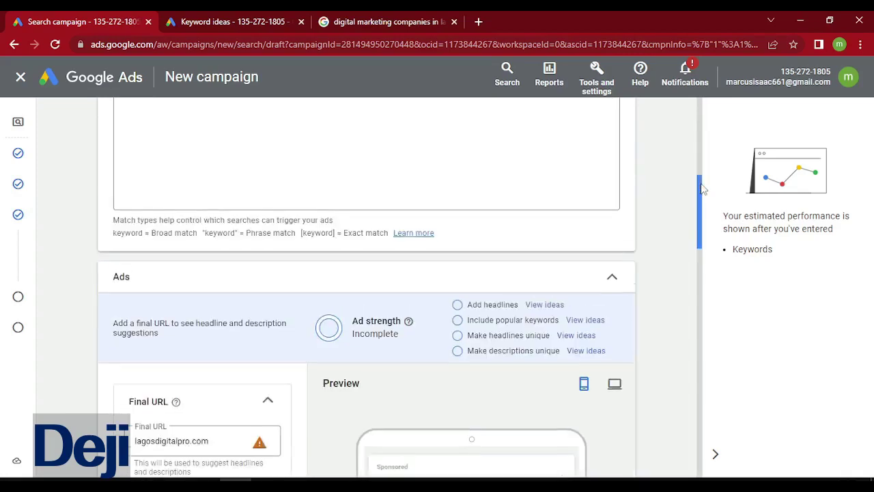
{"action": "left_click_drag", "start_coordinate": [700, 184], "coordinate": [697, 157]}
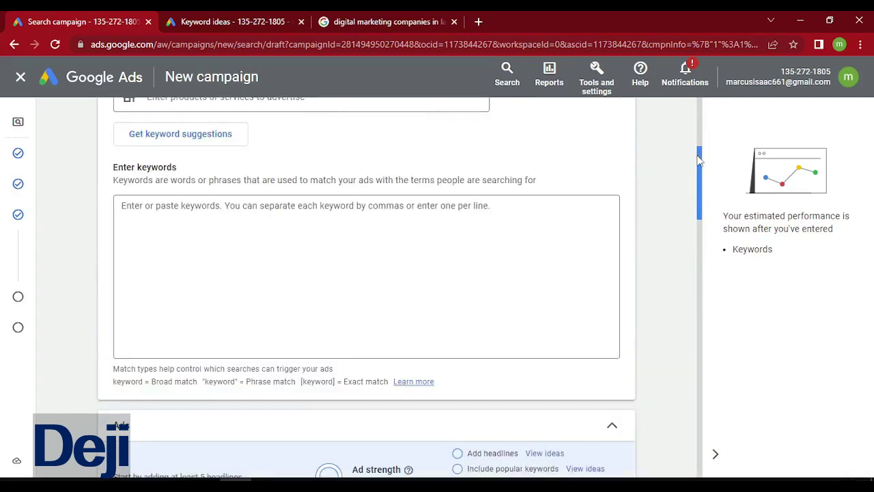
{"action": "left_click", "coordinate": [290, 235]}
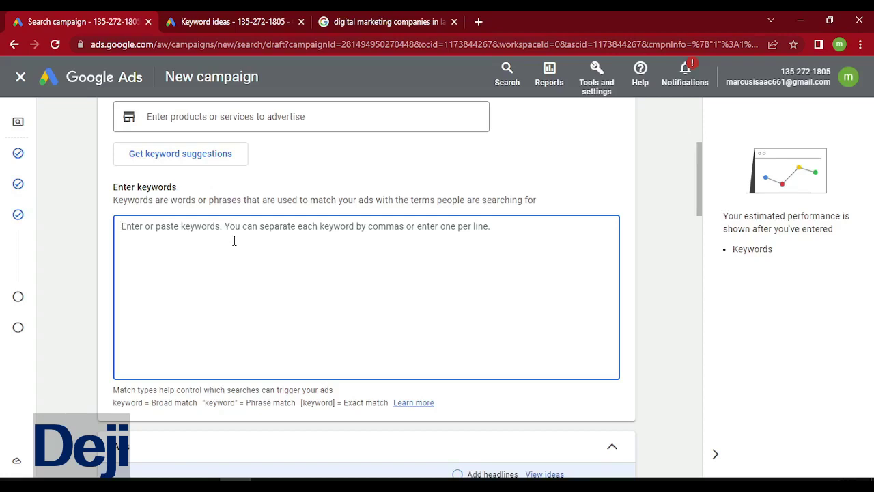
{"action": "type", "text": "digit"}
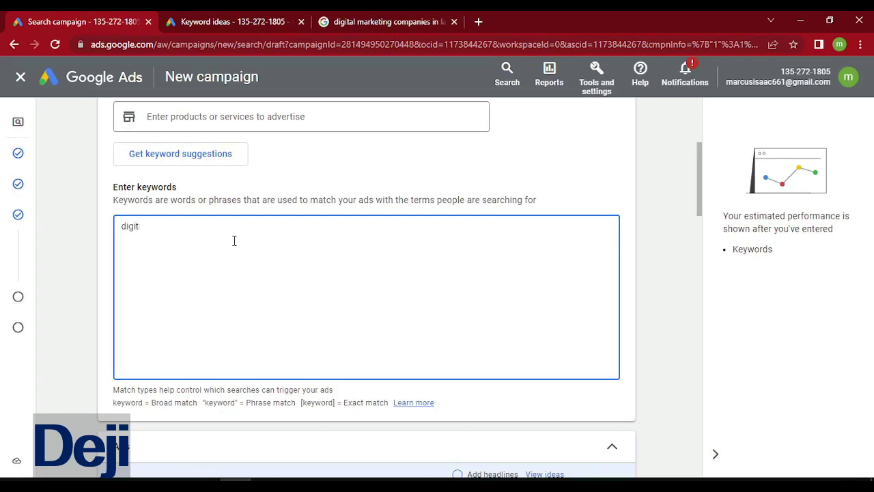
{"action": "type", "text": "al marketing ganecy"}
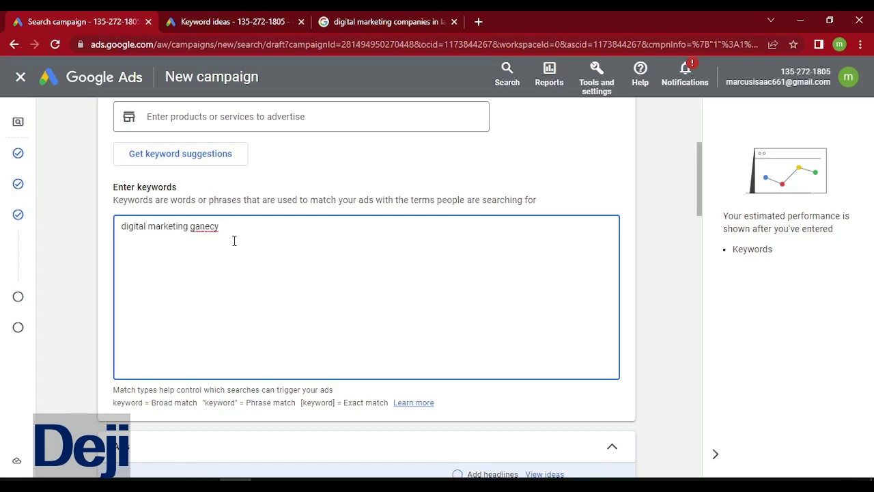
{"action": "key", "text": "Left"}
{"action": "key", "text": "BackSpace"}
{"action": "key", "text": "BackSpace"}
{"action": "key", "text": "BackSpace"}
{"action": "key", "text": "BackSpace"}
{"action": "key", "text": "BackSpace"}
{"action": "key", "text": "BackSpace"}
{"action": "type", "text": "agenc"}
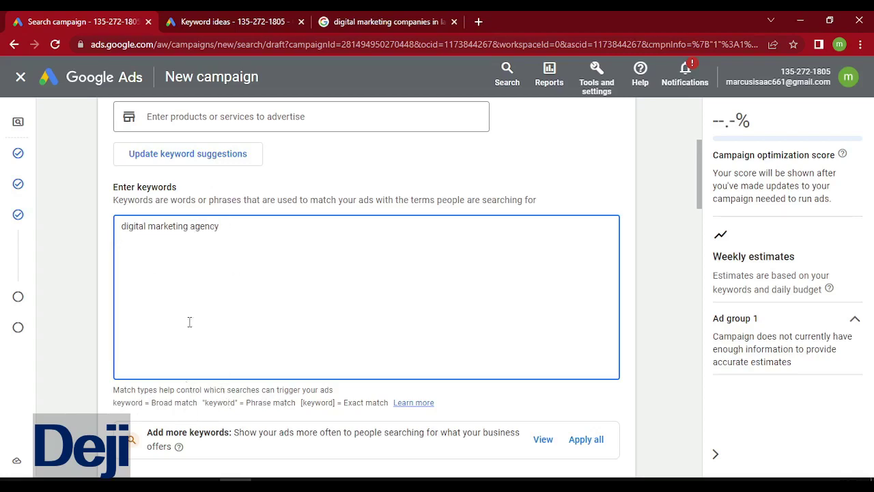
Step: Copy the broad match keyword to a second line and enclose it in double quotes for phrase match
{"action": "left_click_drag", "start_coordinate": [228, 228], "coordinate": [120, 226]}
{"action": "key", "text": "ctrl+c"}
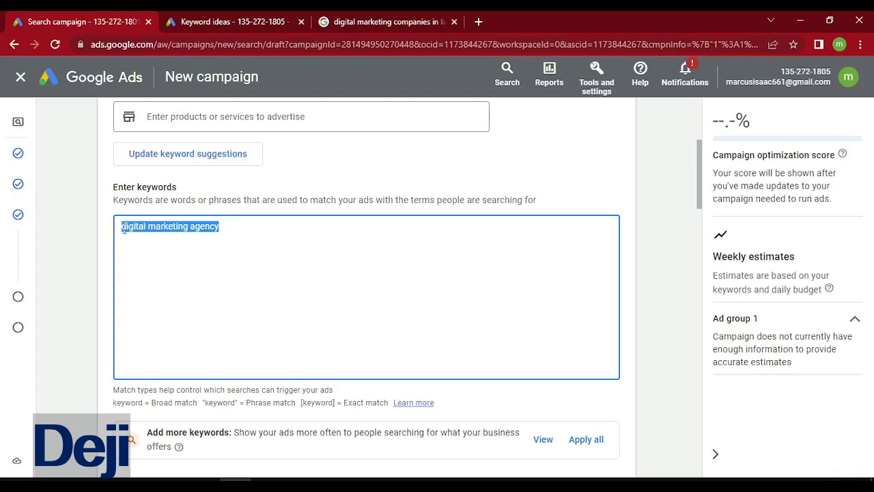
{"action": "left_click", "coordinate": [240, 223]}
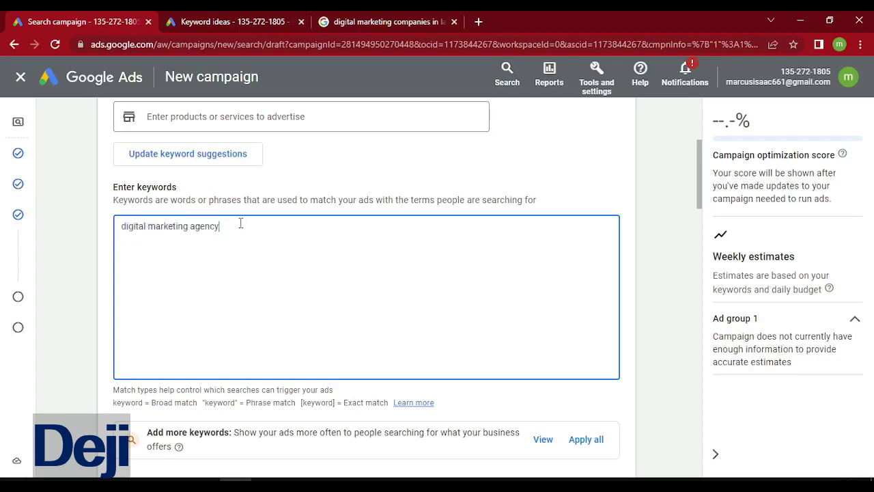
{"action": "key", "text": "Return"}
{"action": "key", "text": "ctrl+v"}
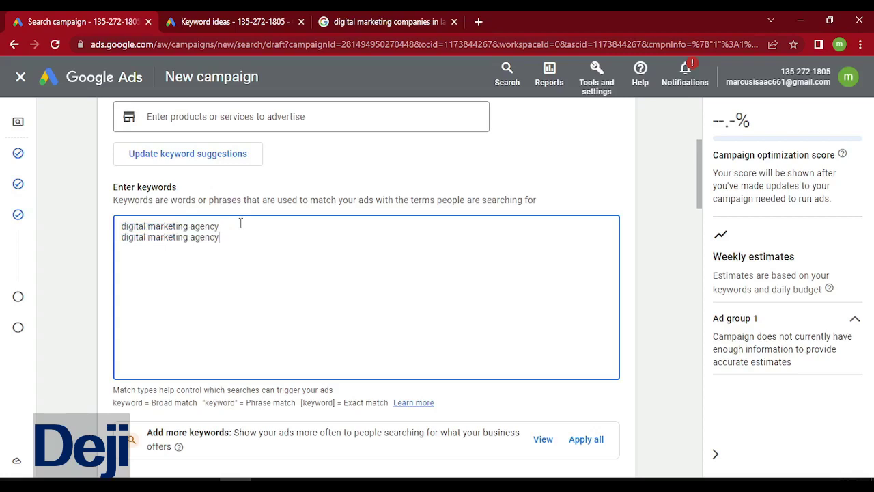
{"action": "type", "text": "\""}
{"action": "left_click", "coordinate": [127, 239]}
{"action": "type", "text": "\""}
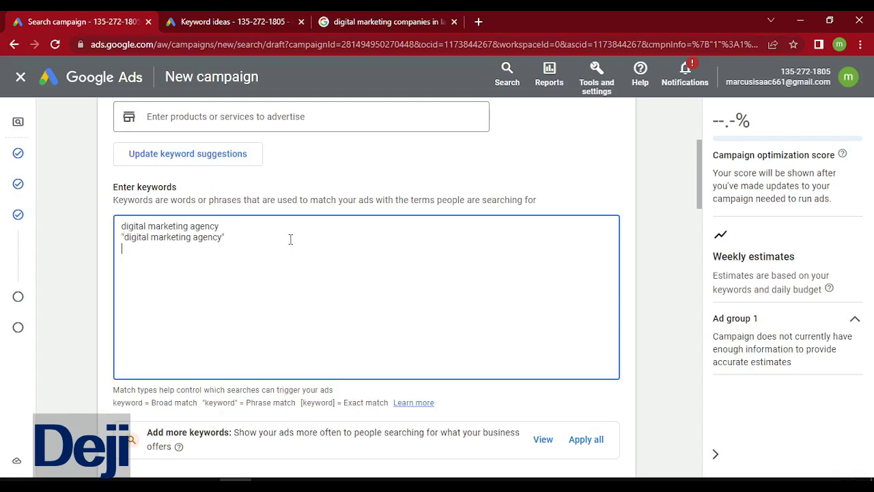
Step: Add "digital marketing agency" on a third line, enclosed in square brackets for exact match
{"action": "key", "text": "ctrl+v"}
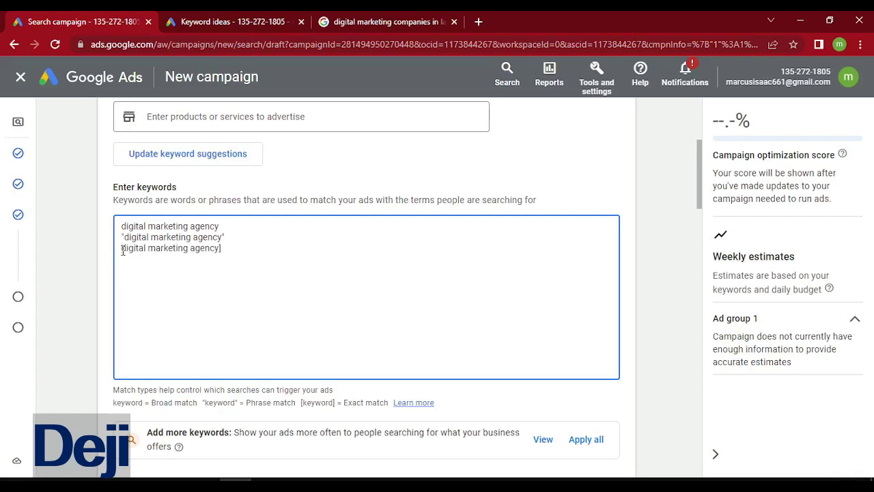
{"action": "left_click", "coordinate": [123, 250]}
{"action": "type", "text": "["}
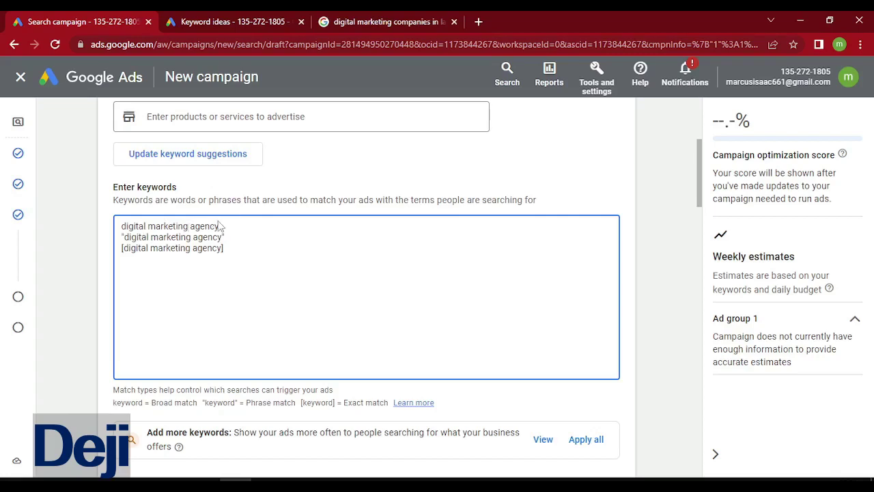
{"action": "left_click", "coordinate": [145, 228]}
{"action": "left_click", "coordinate": [189, 238]}
Step: Compare the campaign's keywords with the Keyword plan ideas for "digital marketing agency" and return to the campaign draft
{"action": "left_click", "coordinate": [229, 21]}
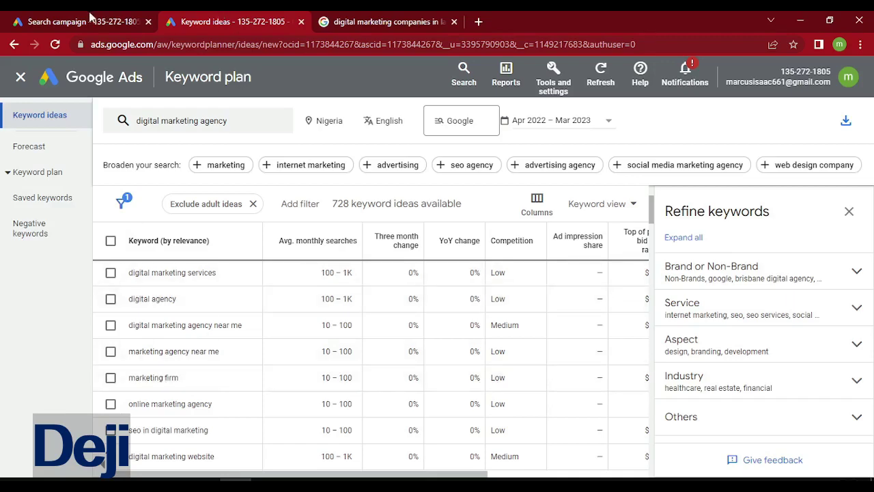
{"action": "left_click", "coordinate": [89, 15]}
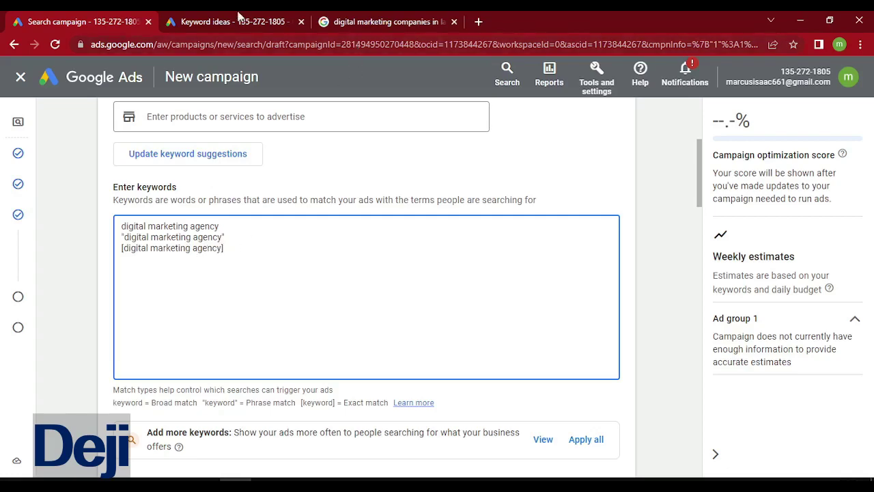
{"action": "left_click", "coordinate": [239, 19]}
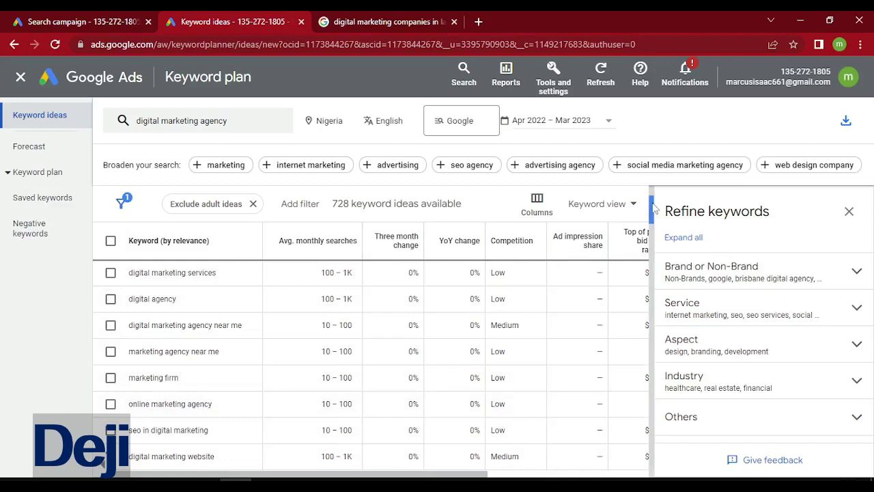
{"action": "scroll", "coordinate": [653, 209], "scroll_direction": "up", "scroll_amount": 2}
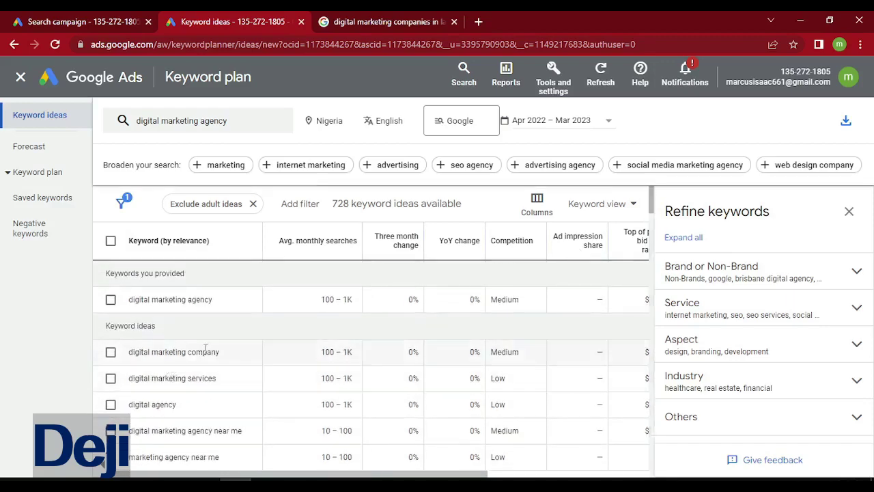
{"action": "left_click", "coordinate": [130, 21]}
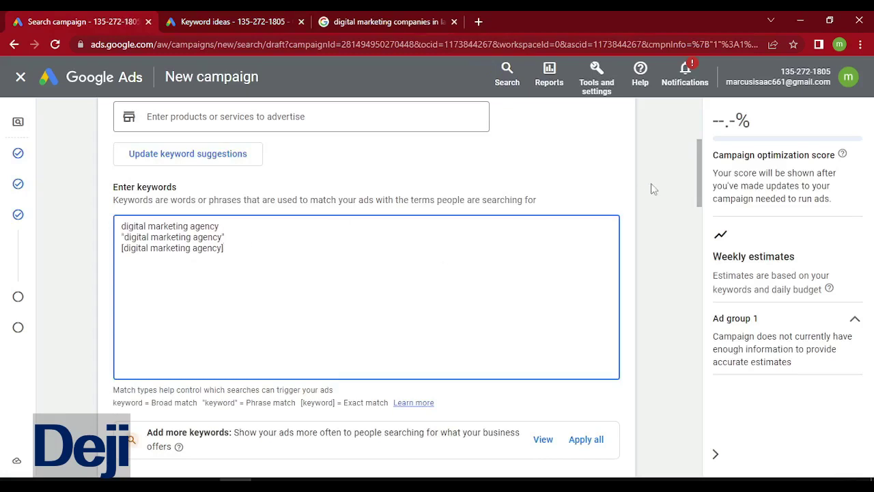
Step: Delete the unquoted broad match keyword and start a new line below the exact match keyword
{"action": "left_click", "coordinate": [699, 181]}
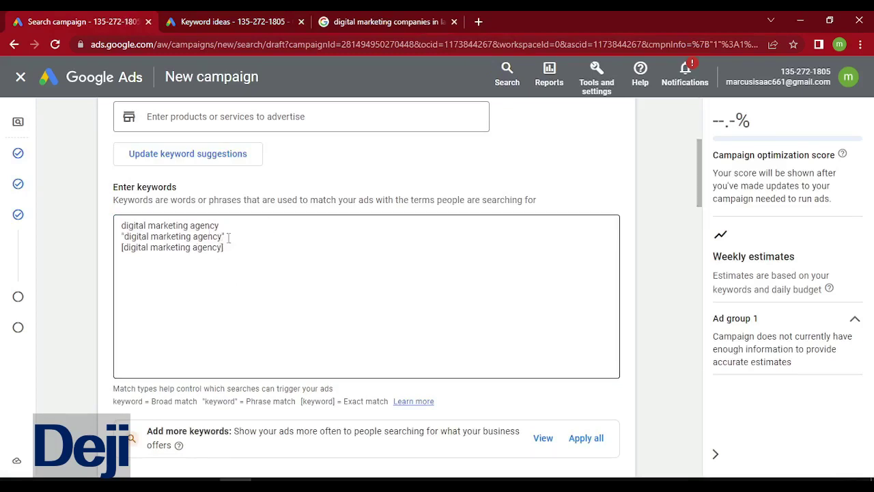
{"action": "left_click_drag", "start_coordinate": [225, 227], "coordinate": [111, 232]}
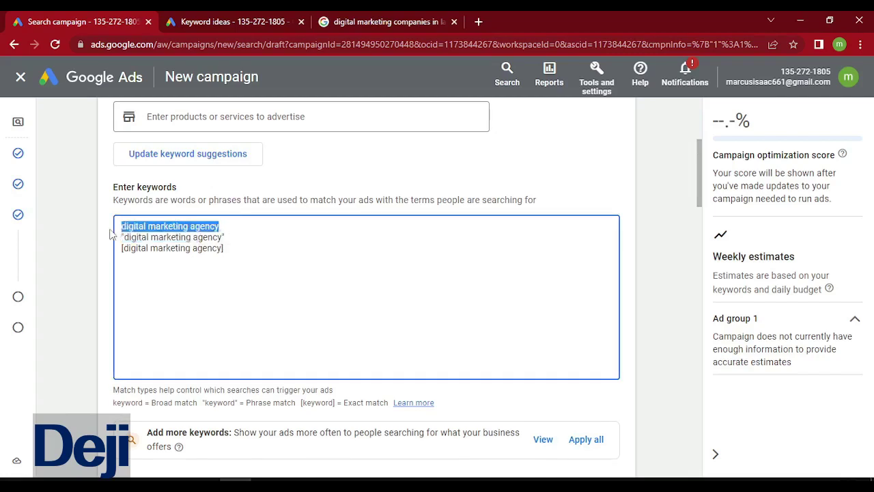
{"action": "key", "text": "BackSpace"}
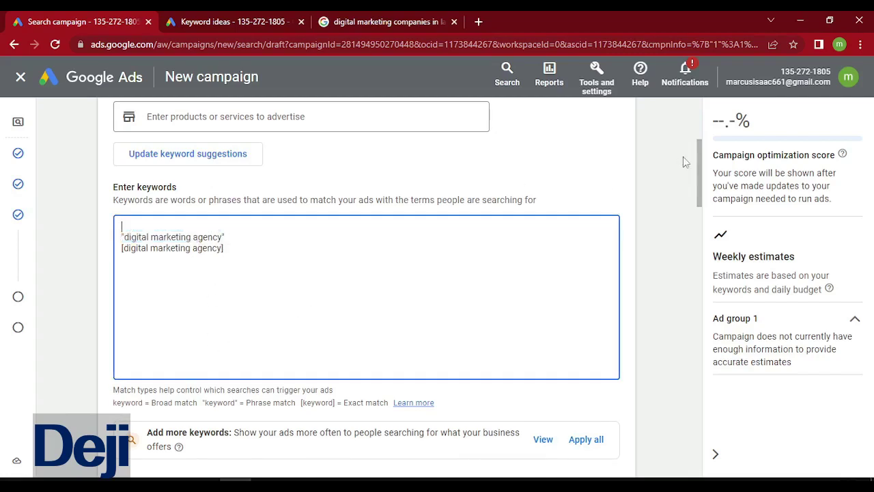
{"action": "left_click_drag", "start_coordinate": [700, 197], "coordinate": [698, 167]}
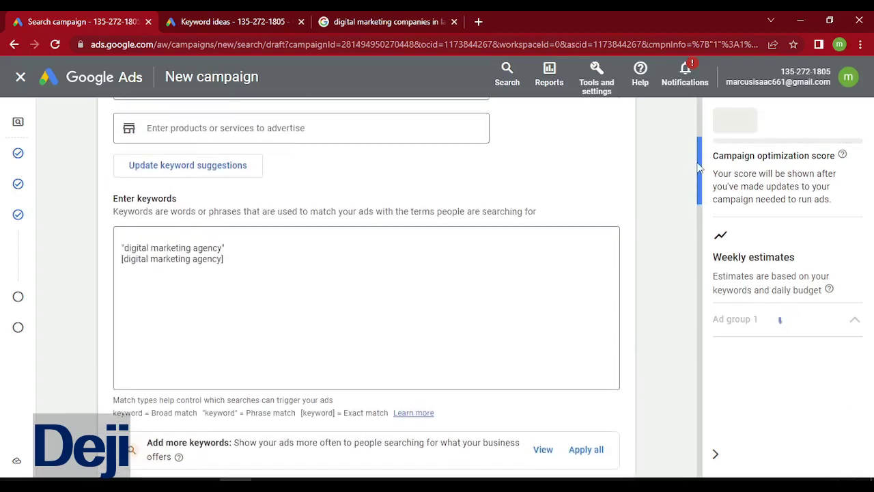
{"action": "left_click", "coordinate": [239, 262]}
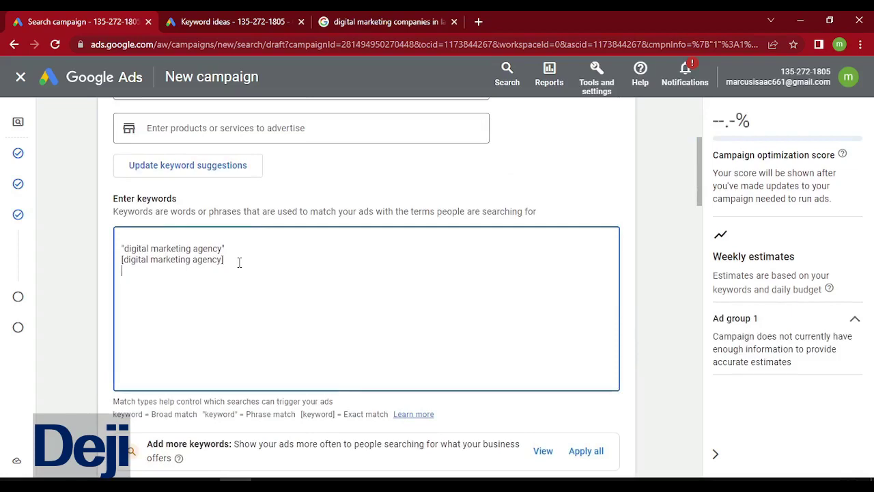
Step: Browse further down the Keyword plan ideas for related keywords and return to the campaign's keyword list
{"action": "left_click", "coordinate": [208, 17]}
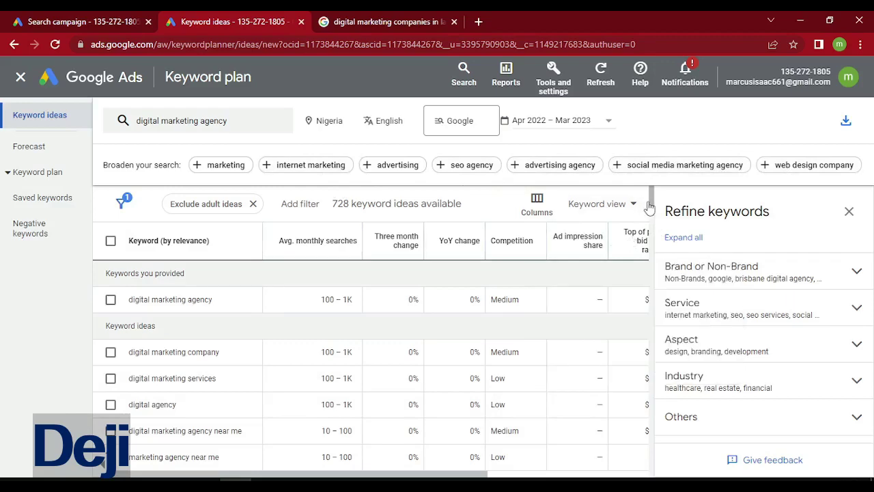
{"action": "scroll", "coordinate": [648, 207], "scroll_direction": "down", "scroll_amount": 5}
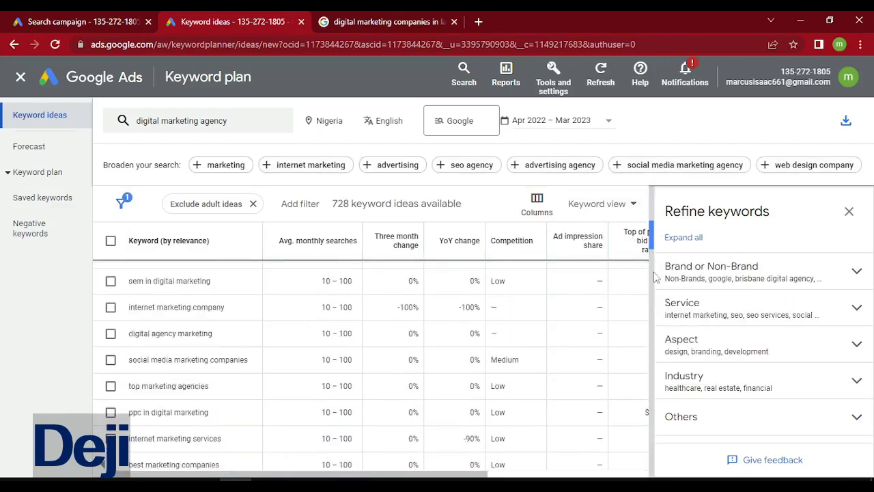
{"action": "scroll", "coordinate": [655, 276], "scroll_direction": "down", "scroll_amount": 5}
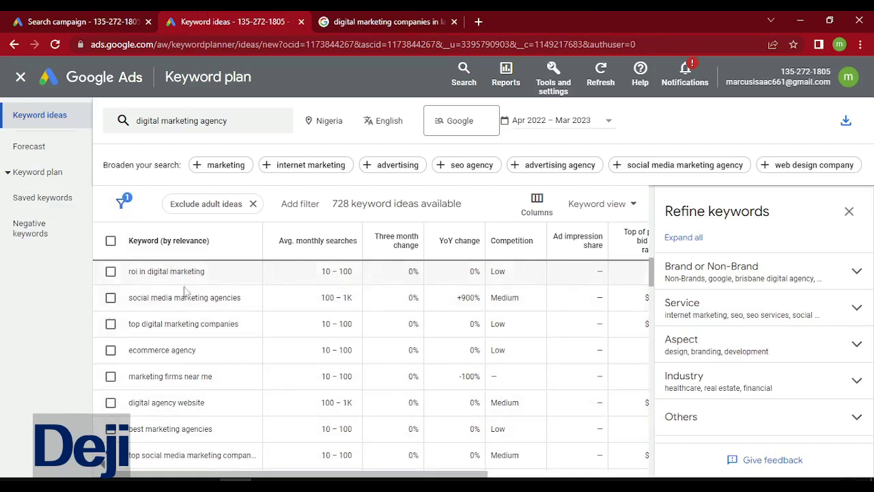
{"action": "left_click", "coordinate": [81, 22]}
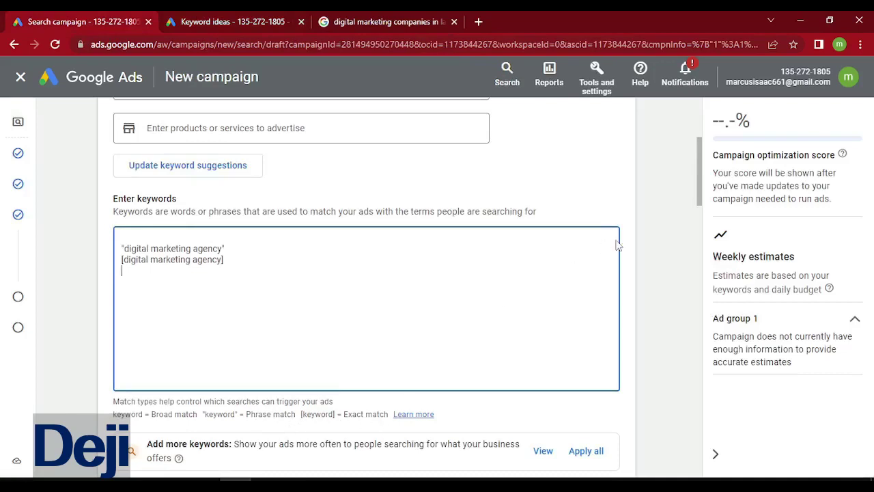
{"action": "left_click_drag", "start_coordinate": [700, 181], "coordinate": [701, 188]}
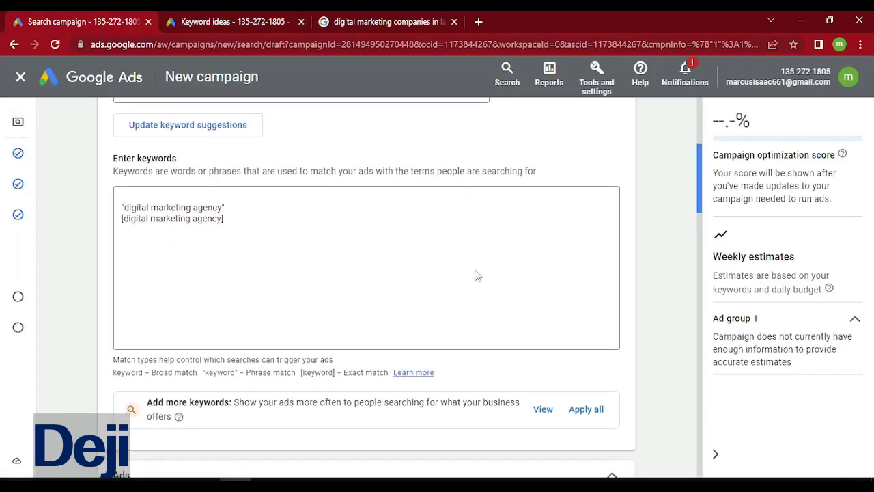
{"action": "left_click", "coordinate": [230, 230]}
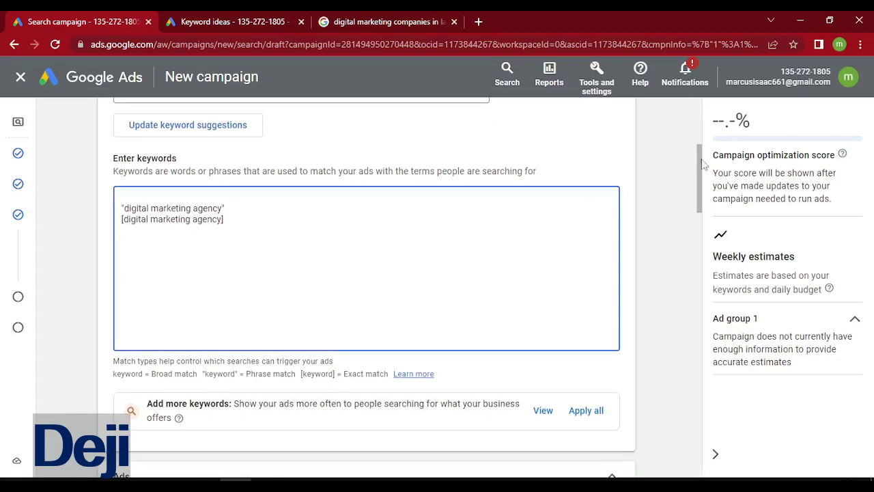
Step: Extend the ad's final URL to lagosdigitalpro.com/agency
{"action": "left_click_drag", "start_coordinate": [700, 166], "coordinate": [699, 237]}
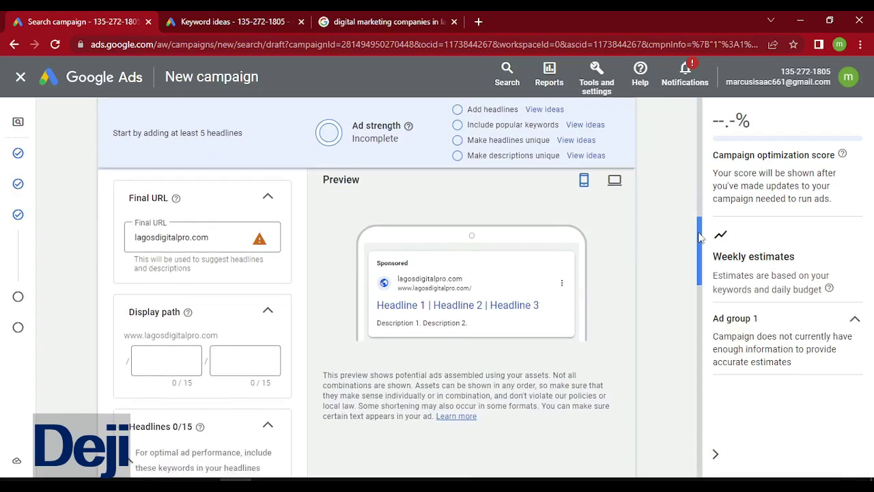
{"action": "left_click", "coordinate": [219, 239]}
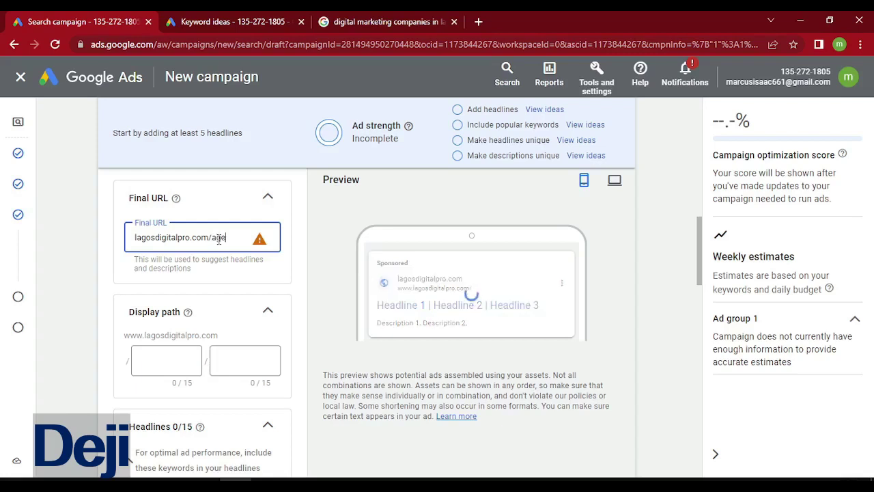
{"action": "type", "text": "ency"}
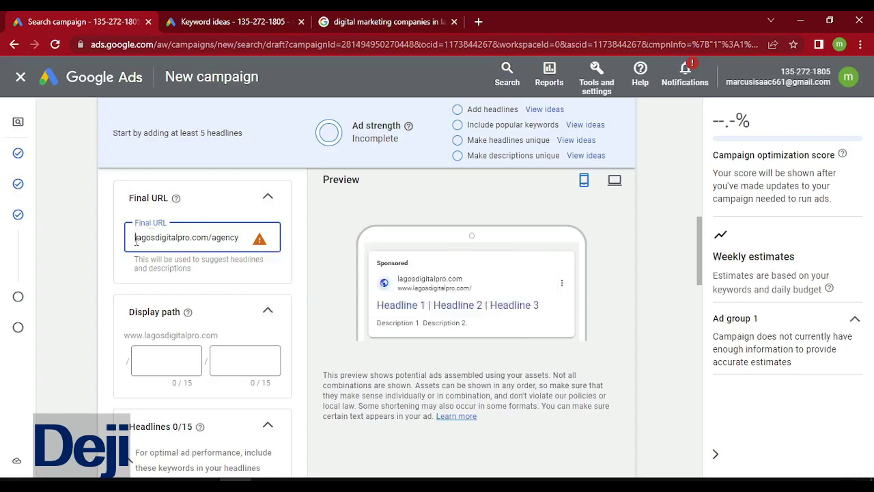
{"action": "type", "text": "h"}
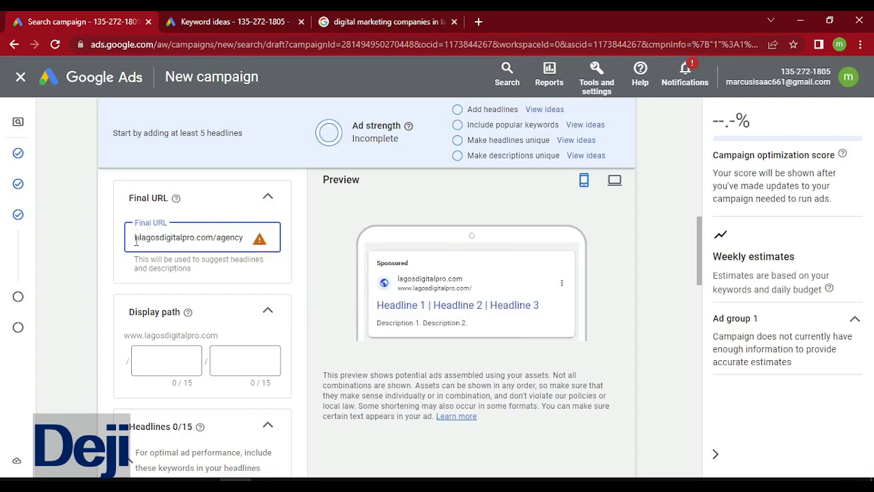
{"action": "type", "text": "ttp"}
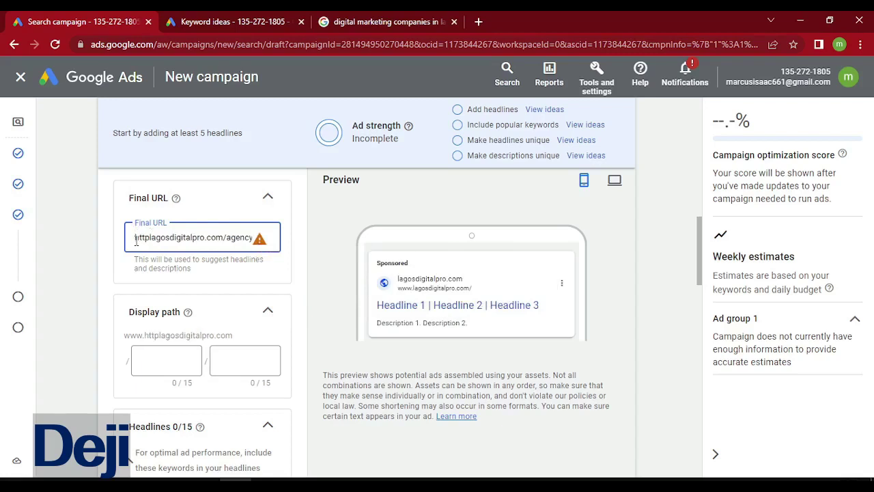
{"action": "type", "text": "s://"}
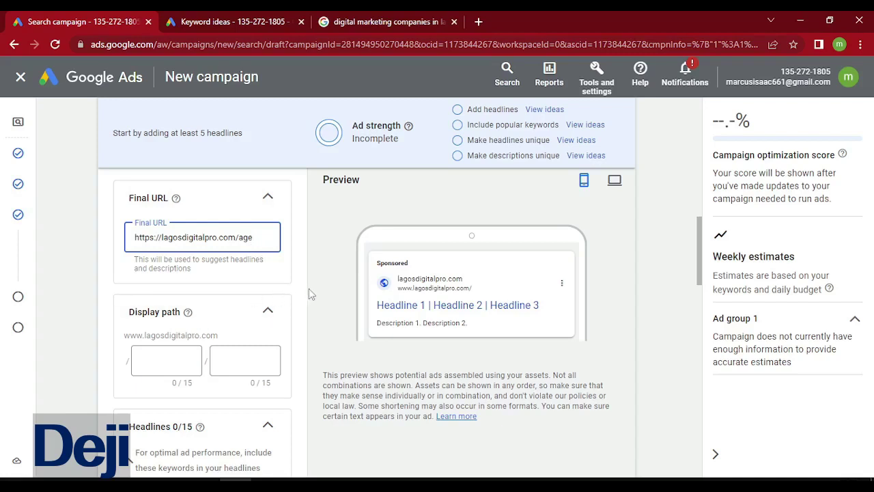
{"action": "left_click", "coordinate": [164, 373]}
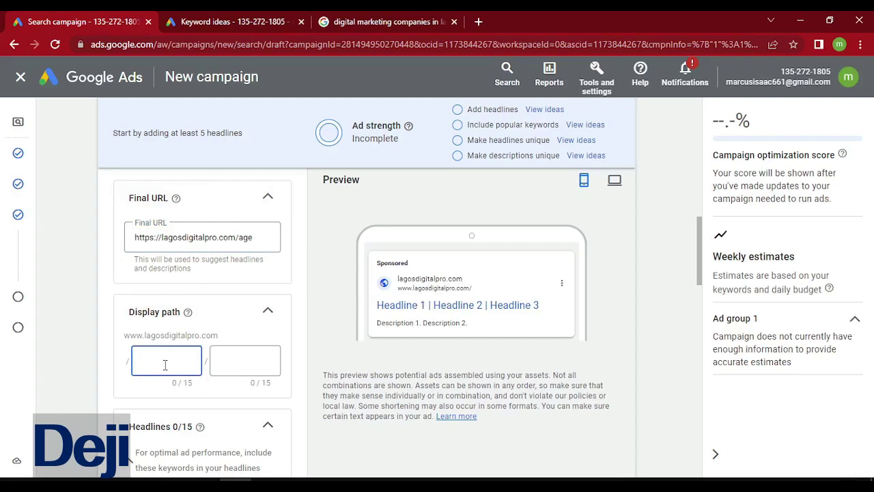
{"action": "left_click", "coordinate": [261, 246]}
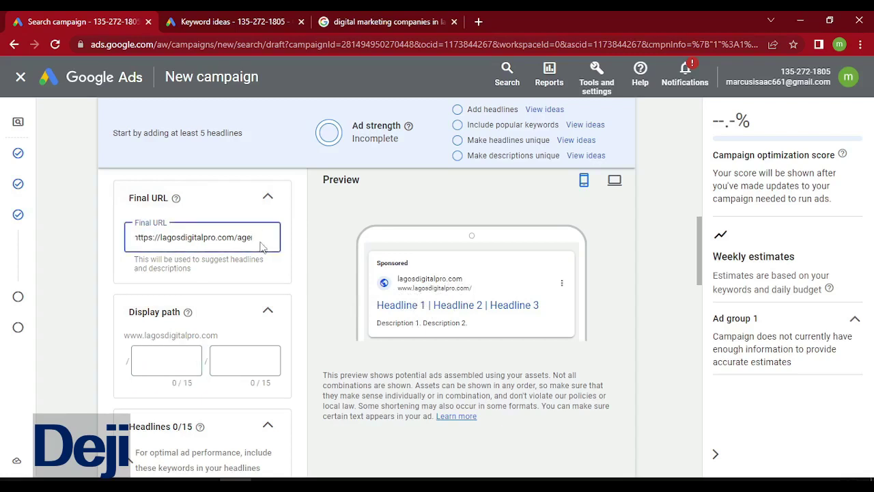
{"action": "type", "text": "cy"}
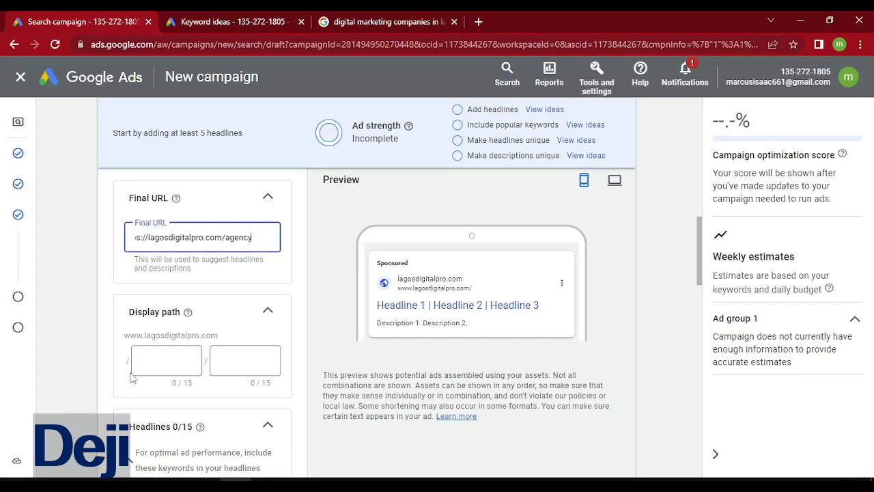
Step: Set the first part of the ad's display path to "digital"
{"action": "left_click", "coordinate": [164, 370]}
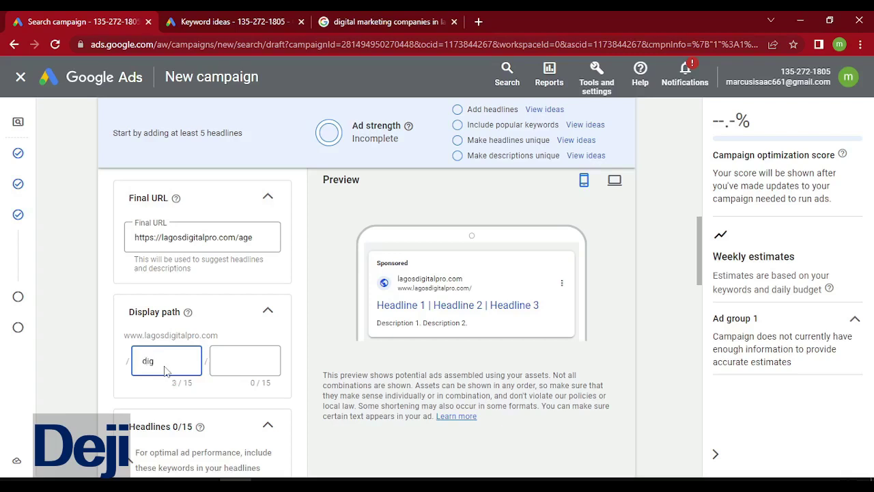
{"action": "type", "text": "digita"}
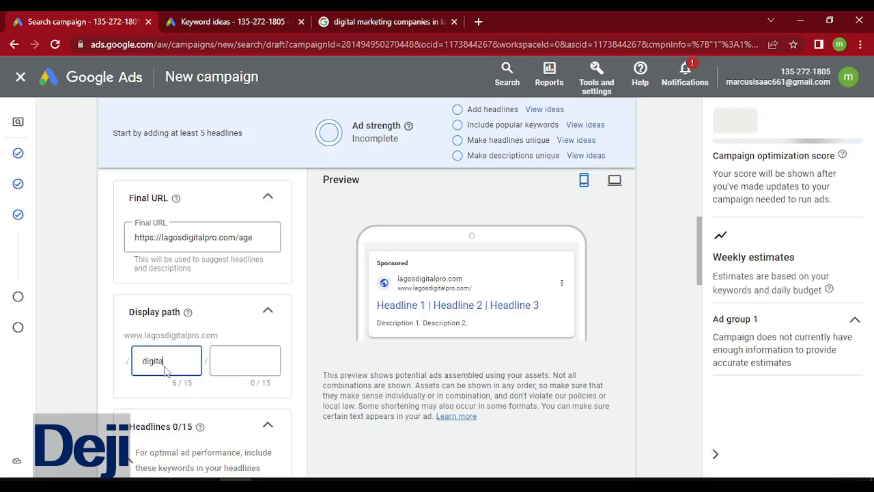
{"action": "type", "text": "l"}
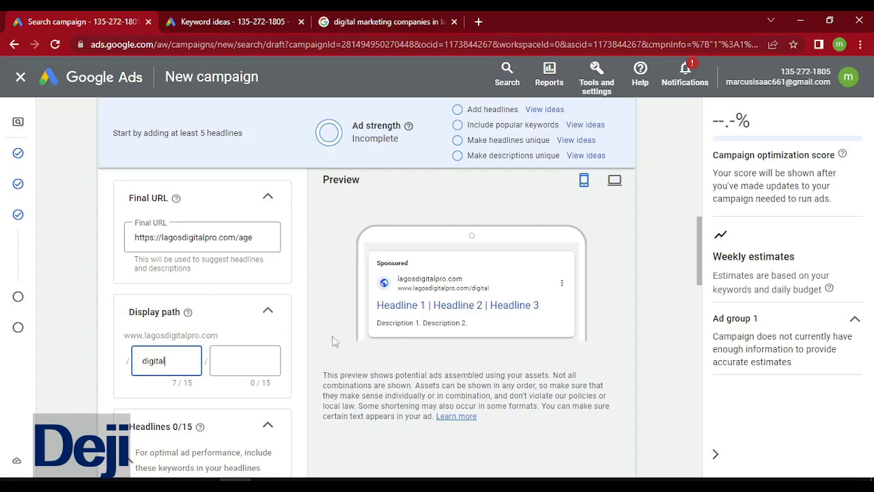
Step: Enter "Digital Marketing Firm" as the ad's first headline, correcting the misspelled word
{"action": "left_click", "coordinate": [699, 254]}
{"action": "scroll", "coordinate": [703, 280], "scroll_direction": "down", "scroll_amount": 1}
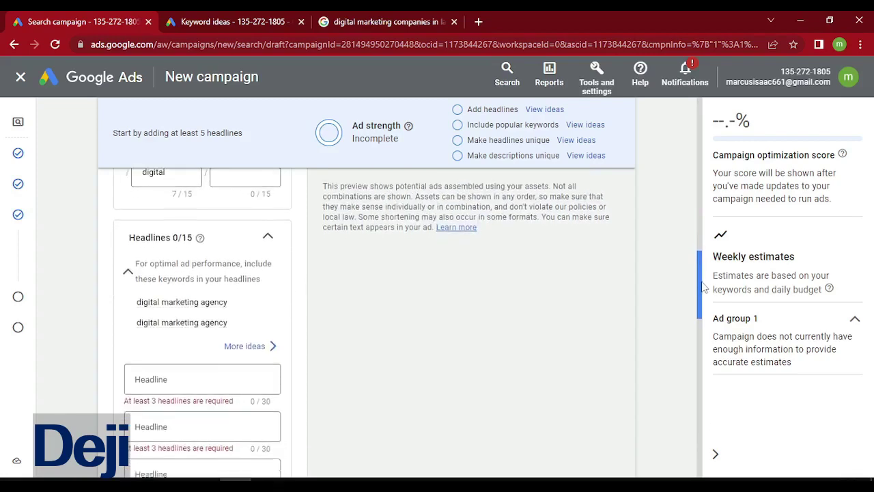
{"action": "left_click", "coordinate": [176, 370]}
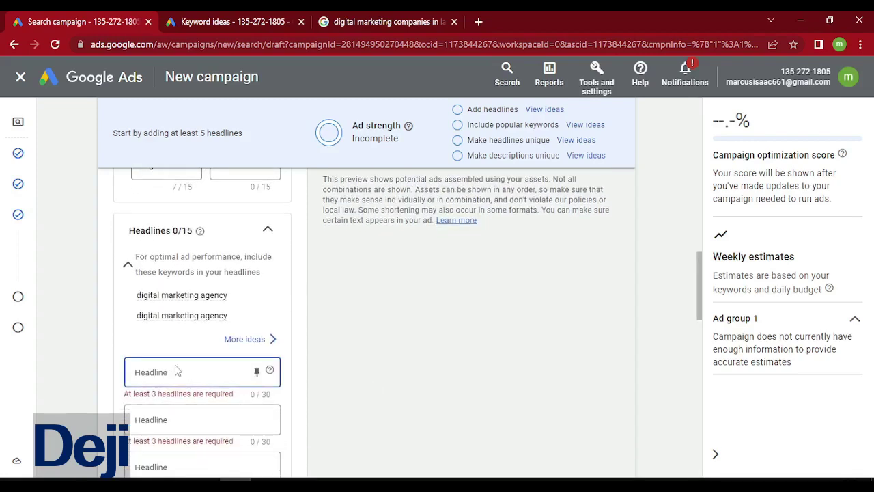
{"action": "type", "text": "Digi"}
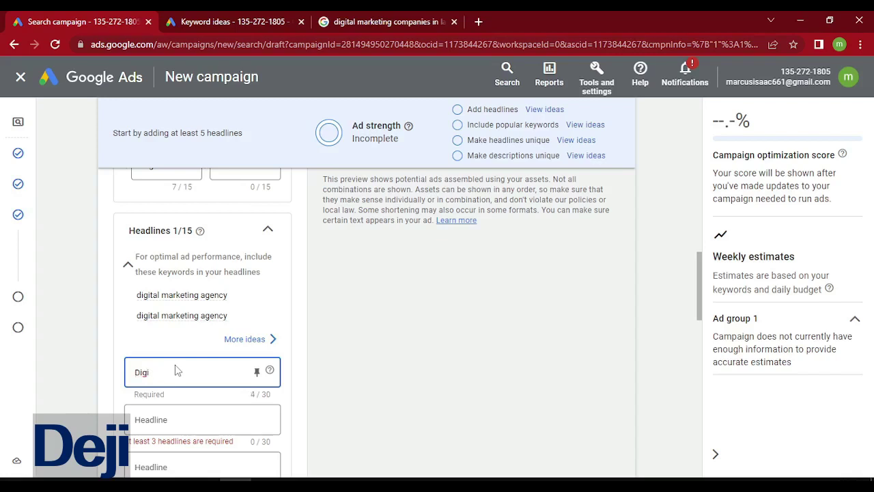
{"action": "type", "text": "tal Ma"}
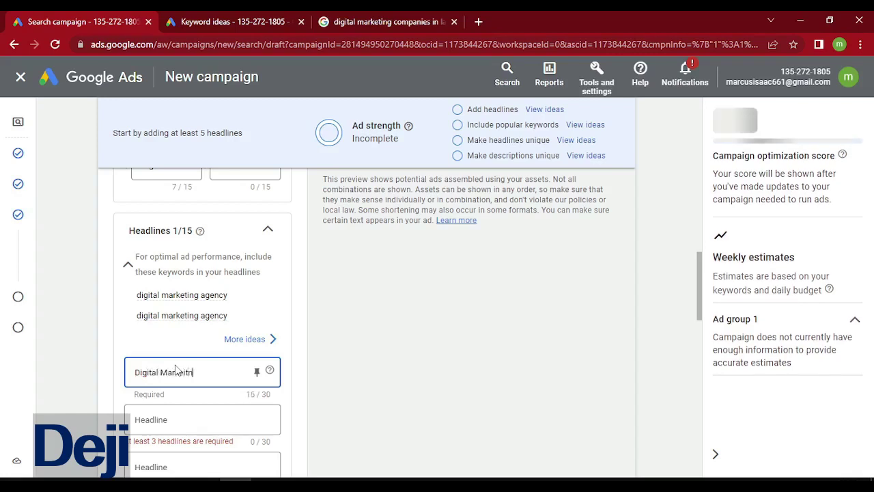
{"action": "type", "text": "rketi"}
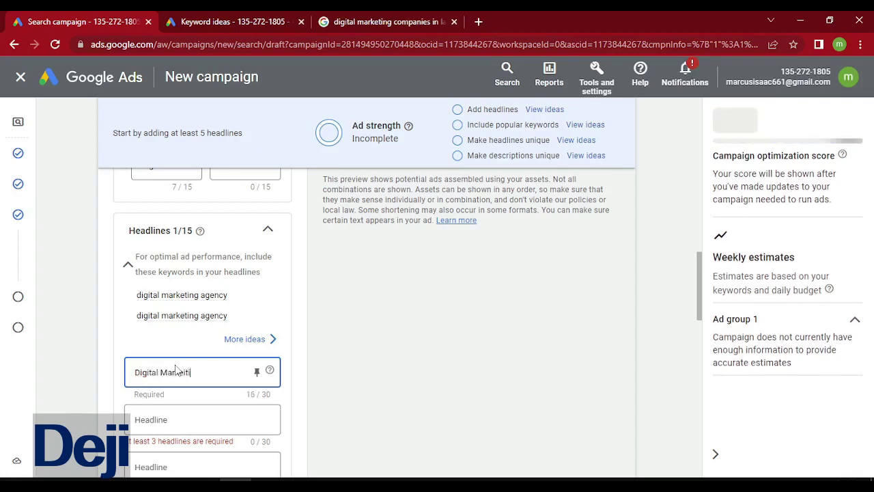
{"action": "type", "text": "ng Firm"}
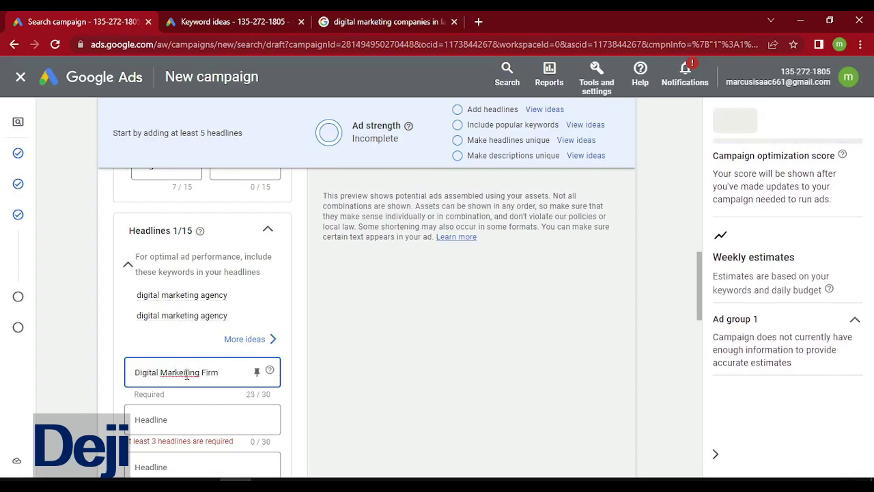
{"action": "left_click", "coordinate": [186, 374]}
{"action": "key", "text": "BackSpace"}
Step: Enter "Best Lagos Digital Marketer" as the ad's second headline
{"action": "left_click", "coordinate": [159, 421]}
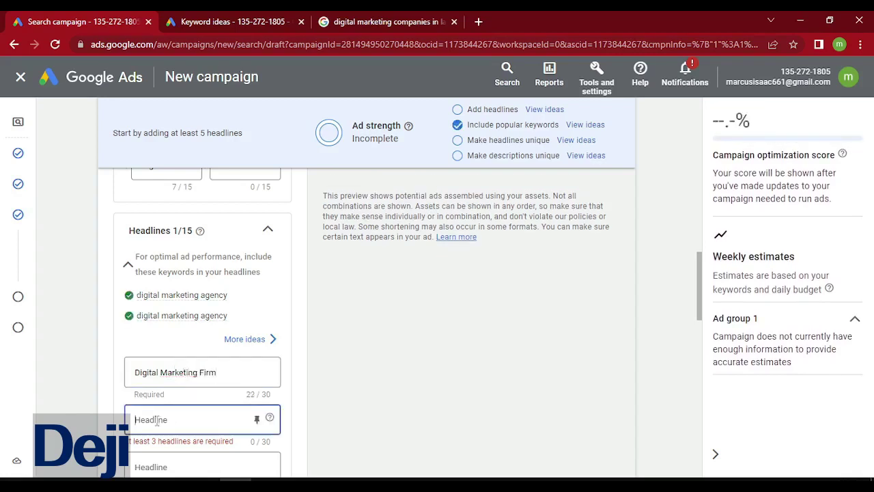
{"action": "type", "text": "Best"}
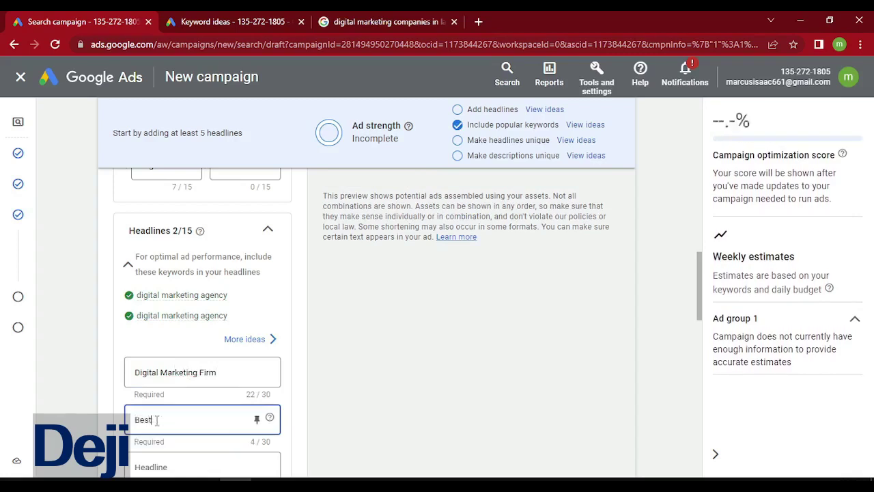
{"action": "type", "text": " L"}
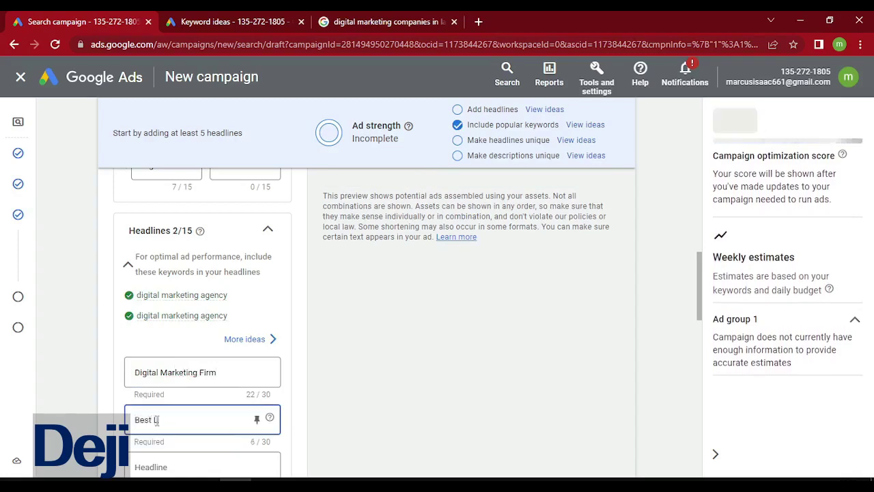
{"action": "type", "text": "agos Di"}
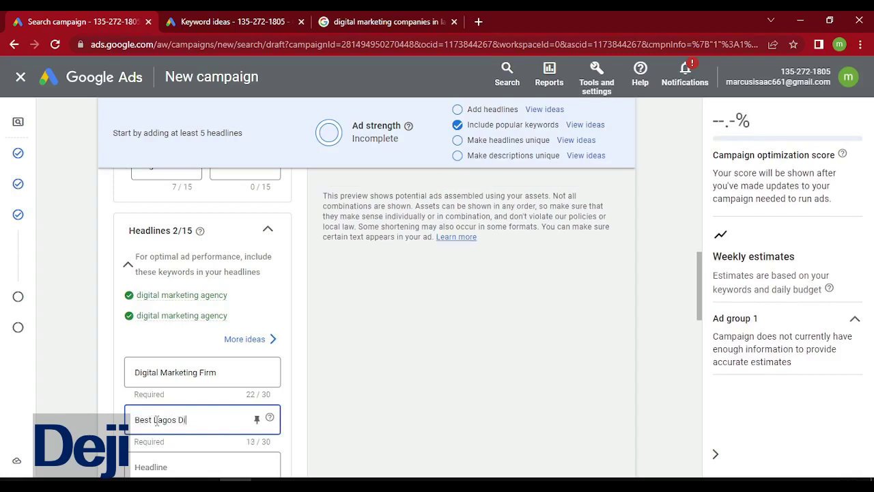
{"action": "type", "text": "gital Makr"}
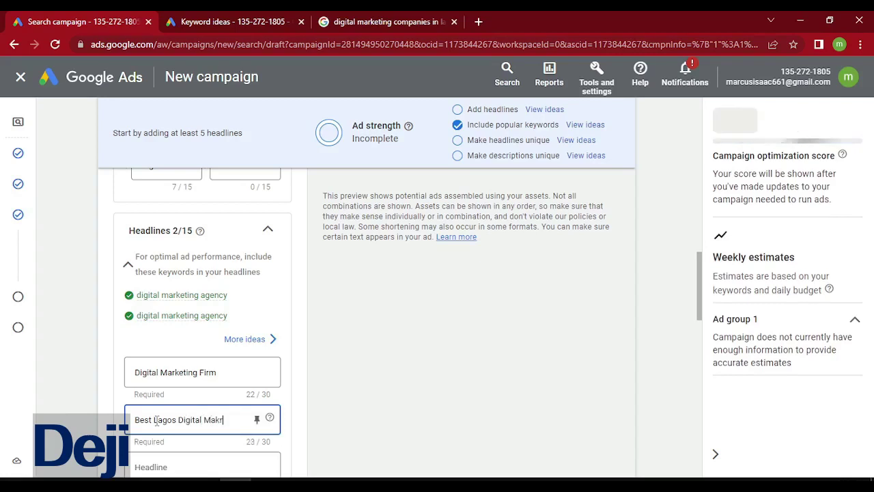
{"action": "key", "text": "BackSpace"}
{"action": "type", "text": "eth"}
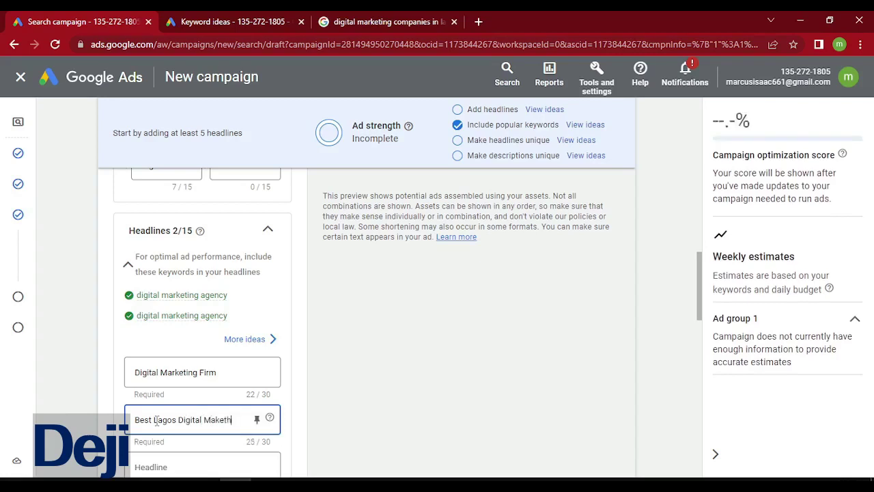
{"action": "key", "text": "BackSpace"}
{"action": "key", "text": "BackSpace"}
{"action": "key", "text": "BackSpace"}
{"action": "key", "text": "BackSpace"}
{"action": "type", "text": "rket"}
{"action": "scroll", "coordinate": [156, 420], "scroll_direction": "down", "scroll_amount": 2}
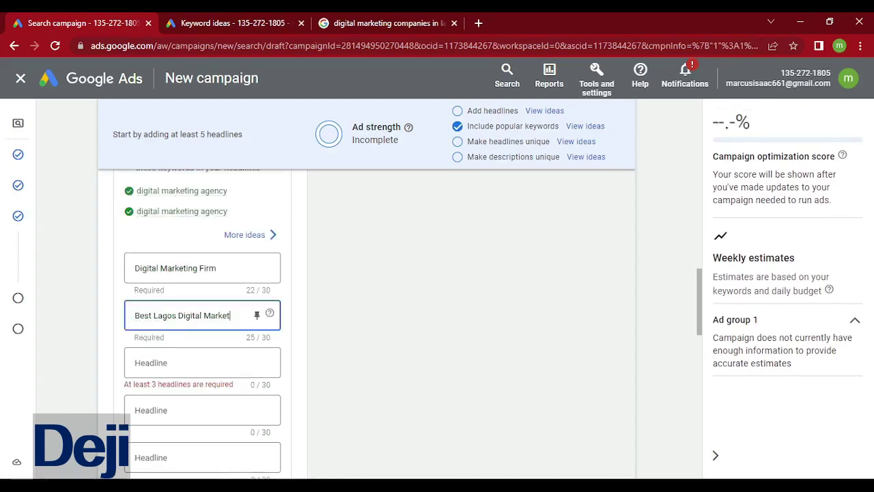
{"action": "type", "text": "er"}
Step: Enter "Top Digital Marketing Agency" as the ad's third headline
{"action": "left_click", "coordinate": [202, 363]}
{"action": "type", "text": "Top"}
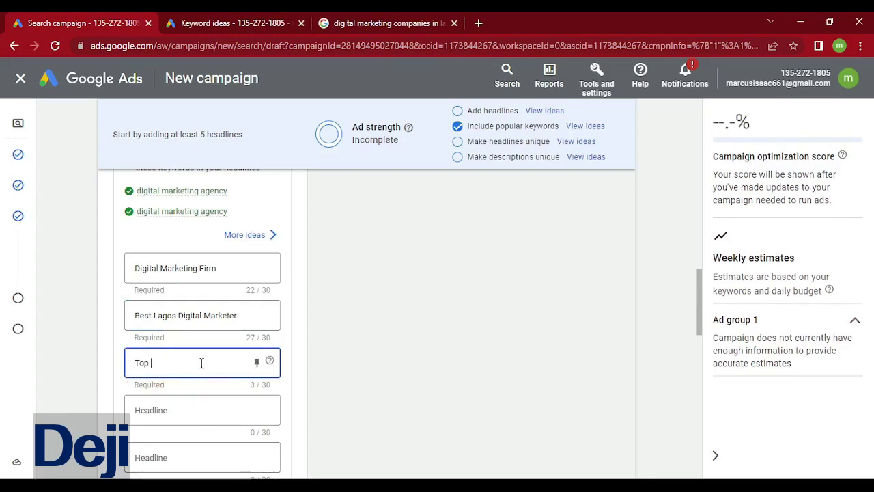
{"action": "type", "text": " Digitam"}
{"action": "key", "text": "BackSpace"}
{"action": "type", "text": "l "}
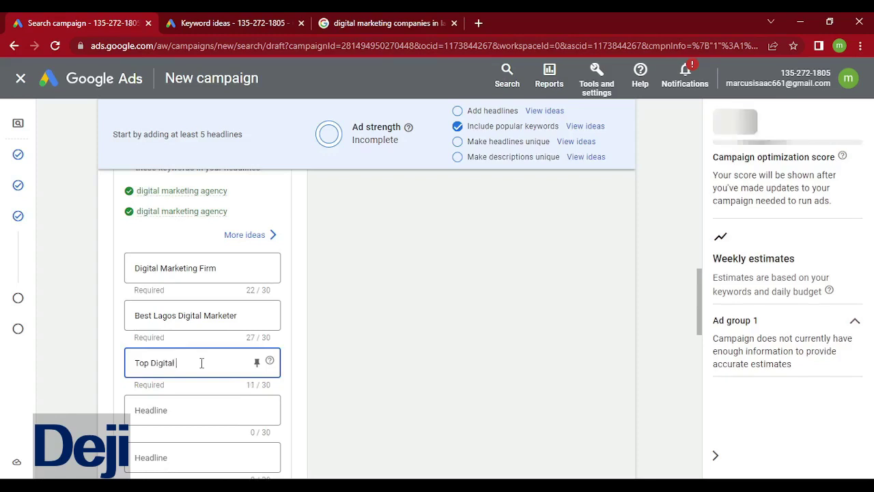
{"action": "type", "text": "Marketing"}
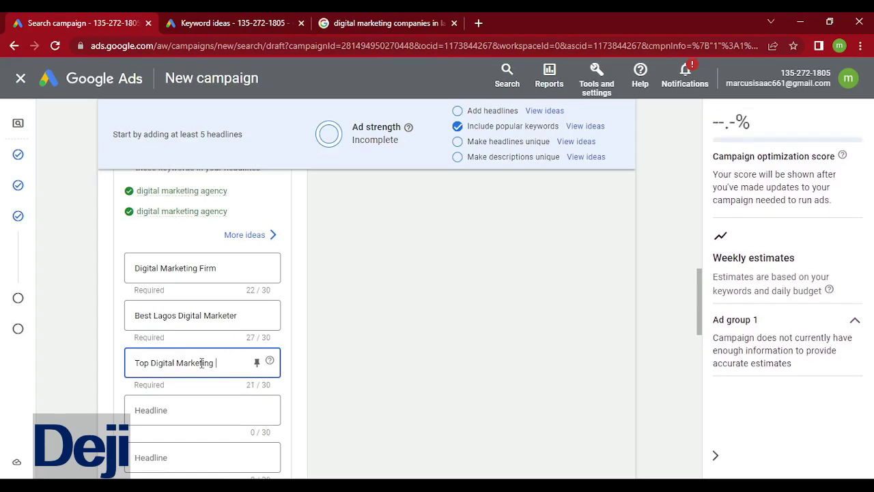
{"action": "type", "text": " Agency"}
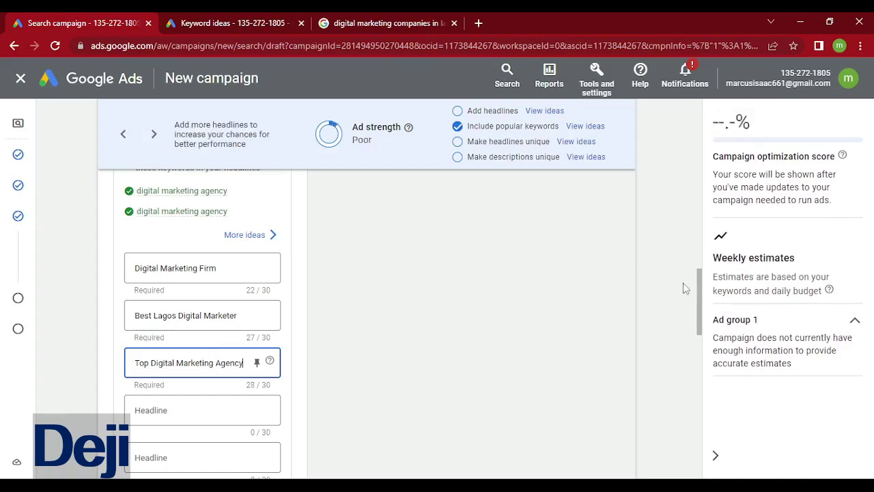
Step: Look over the ad's remaining headline fields and its description fields, including their requirements and character limits
{"action": "left_click_drag", "start_coordinate": [697, 287], "coordinate": [696, 307]}
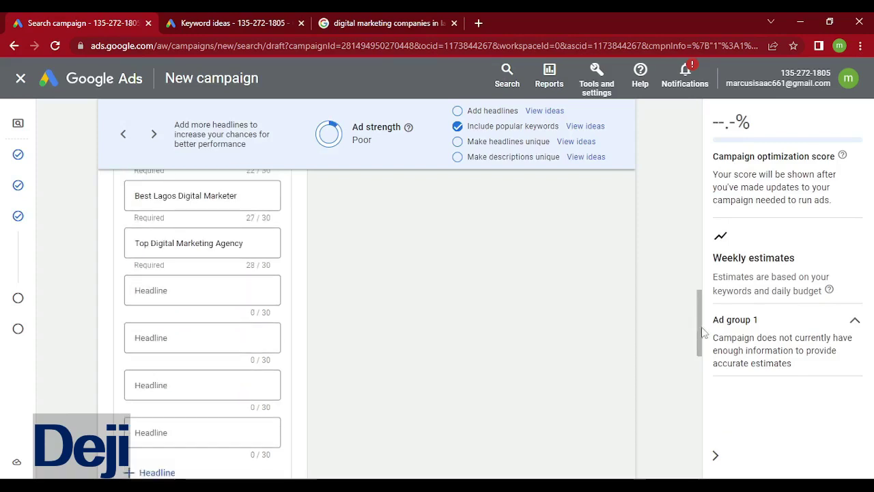
{"action": "scroll", "coordinate": [701, 338], "scroll_direction": "down", "scroll_amount": 3}
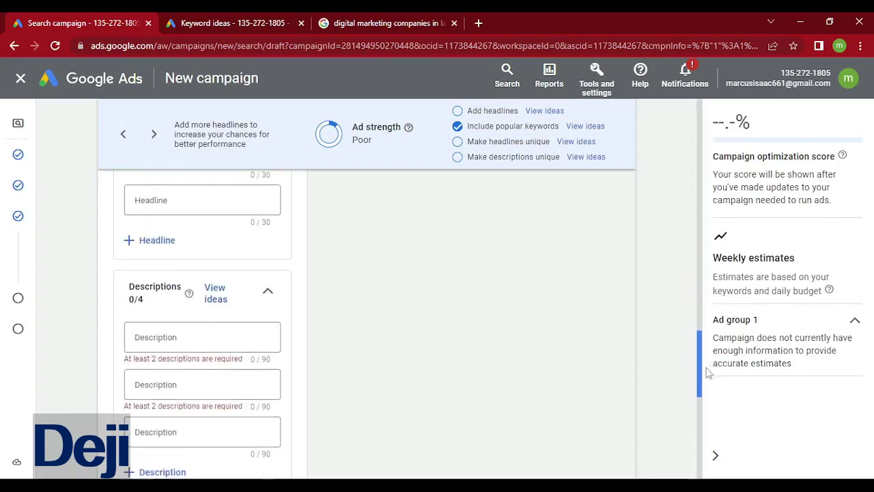
{"action": "scroll", "coordinate": [705, 359], "scroll_direction": "up", "scroll_amount": 1}
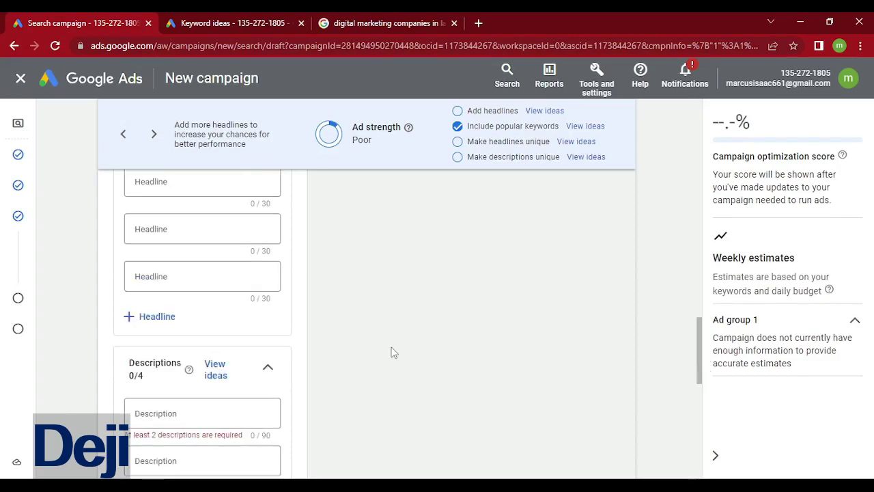
{"action": "left_click", "coordinate": [221, 428]}
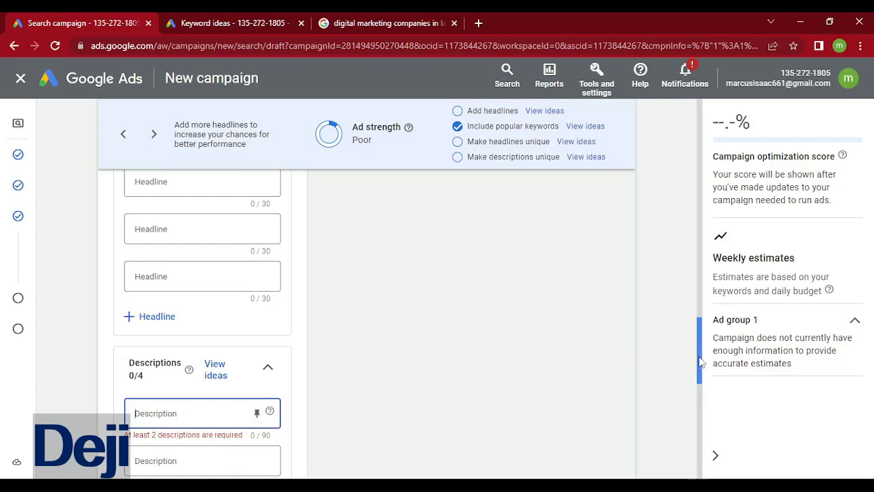
{"action": "left_click_drag", "start_coordinate": [697, 355], "coordinate": [702, 393]}
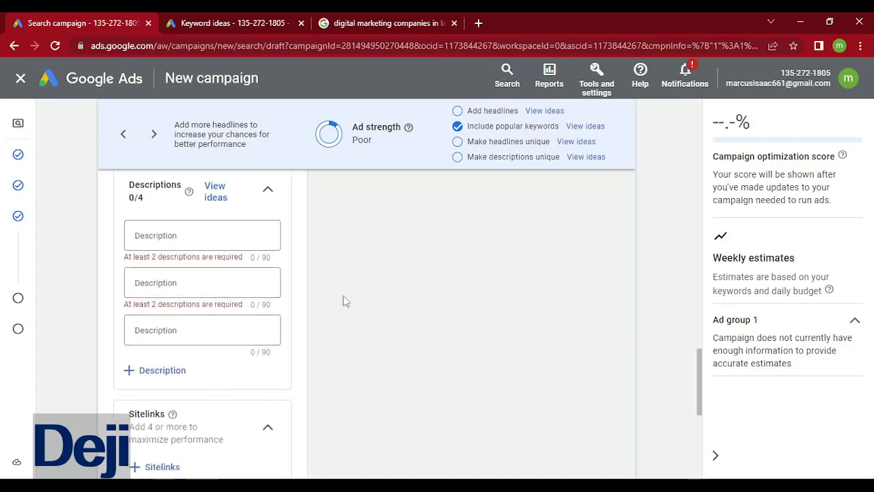
{"action": "left_click", "coordinate": [213, 285]}
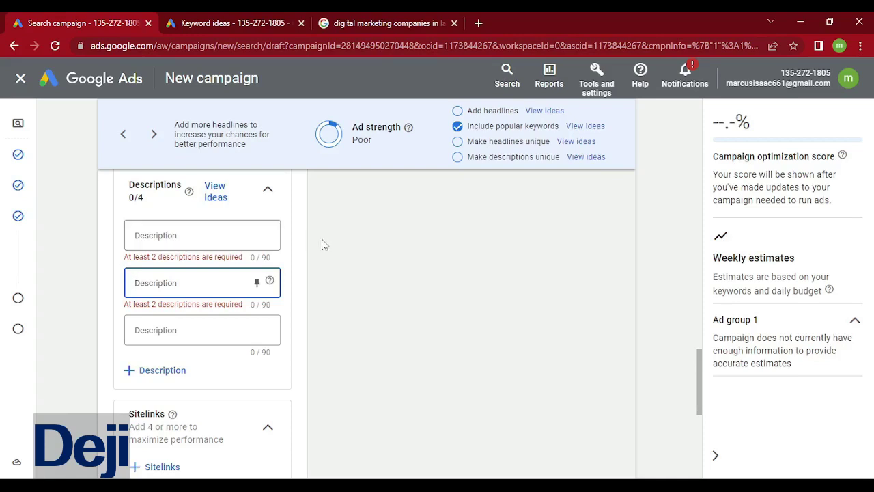
{"action": "left_click", "coordinate": [190, 237]}
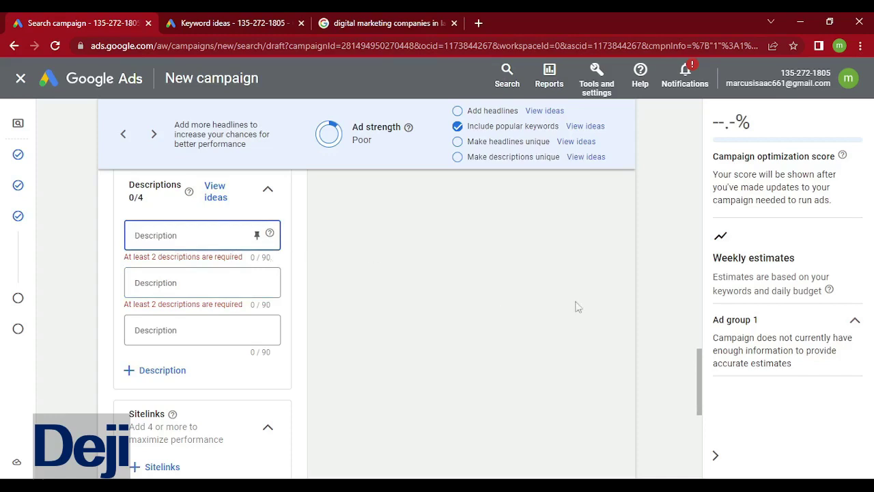
{"action": "scroll", "coordinate": [688, 313], "scroll_direction": "up", "scroll_amount": 5}
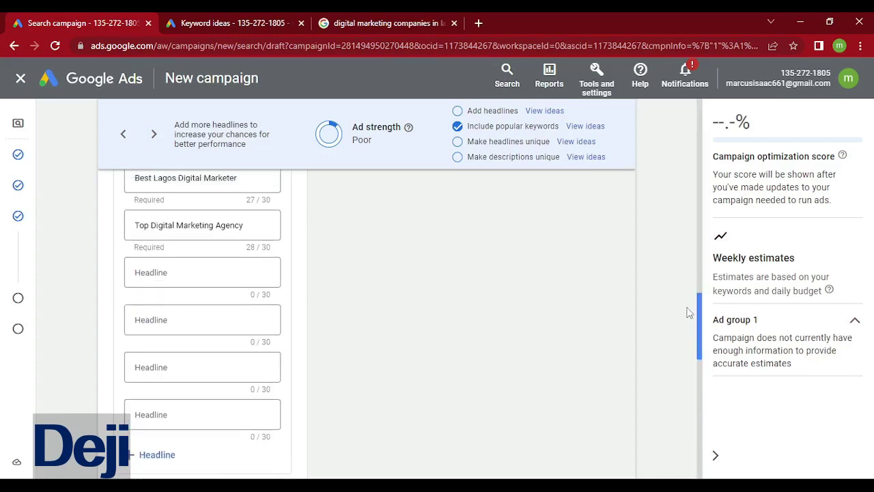
{"action": "scroll", "coordinate": [688, 313], "scroll_direction": "down", "scroll_amount": 5}
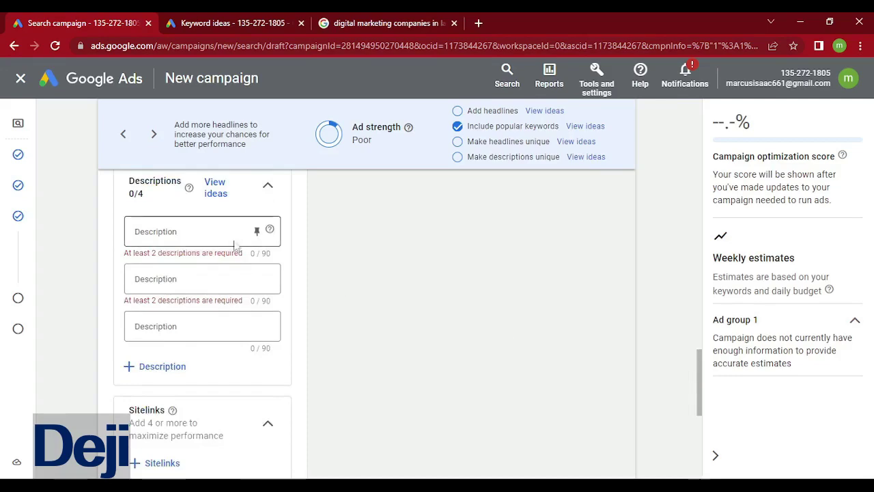
Step: Copy "is the best certification & management training institute in Nigeria" from the sponsored Piston & Fusion result in the Google search results
{"action": "left_click", "coordinate": [209, 226]}
{"action": "left_click", "coordinate": [361, 20]}
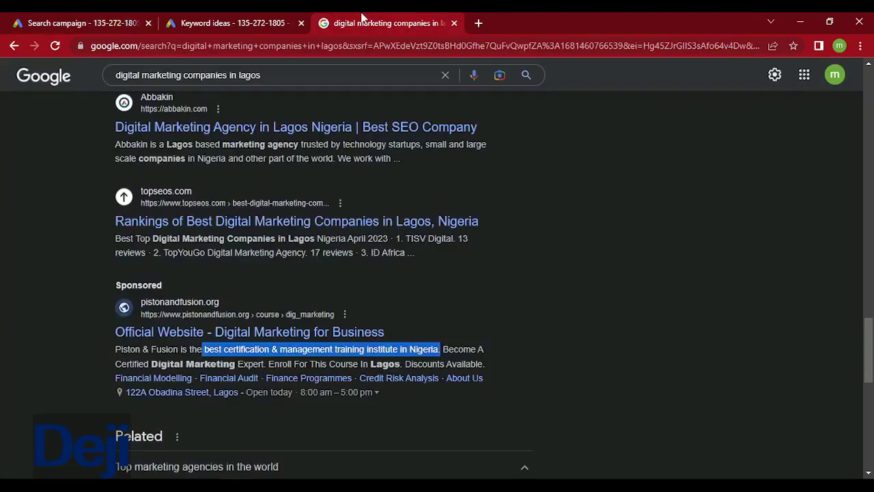
{"action": "left_click", "coordinate": [406, 306]}
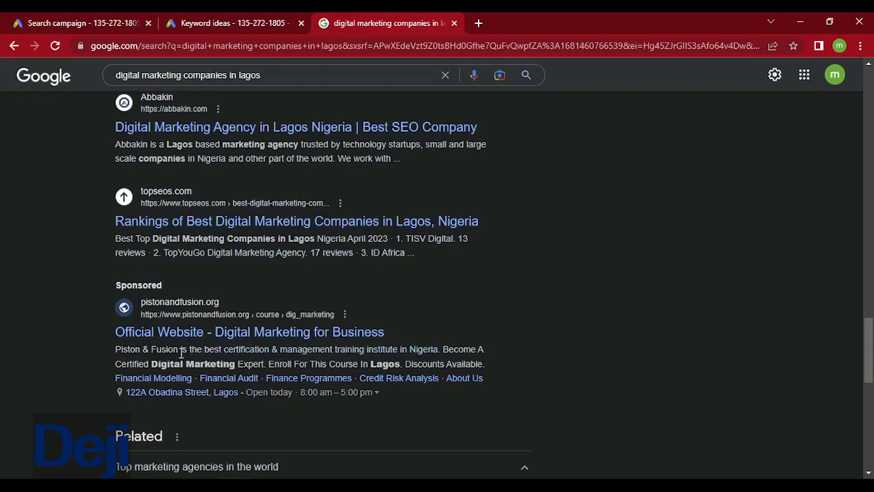
{"action": "left_click_drag", "start_coordinate": [179, 351], "coordinate": [439, 356]}
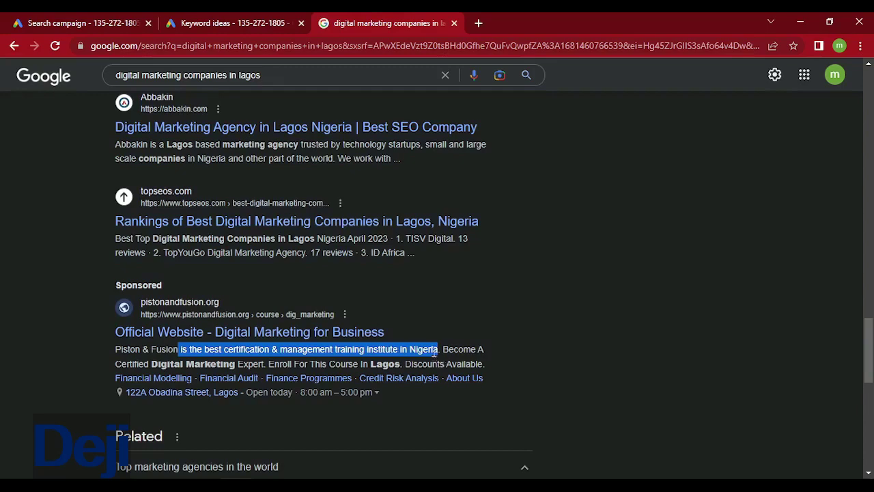
{"action": "right_click", "coordinate": [420, 349]}
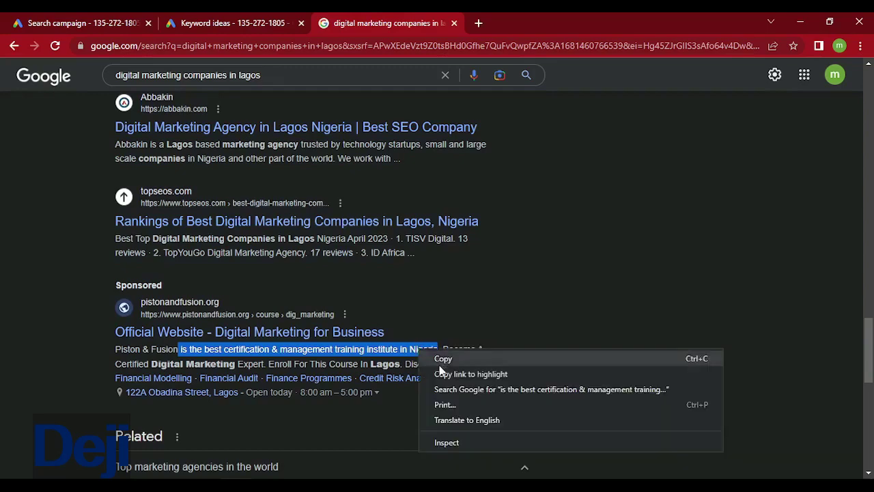
{"action": "left_click", "coordinate": [439, 357]}
Step: Fill the ad's first description with the copied text, edited to read "The best certification & management training institute in Nigeria"
{"action": "left_click", "coordinate": [72, 23]}
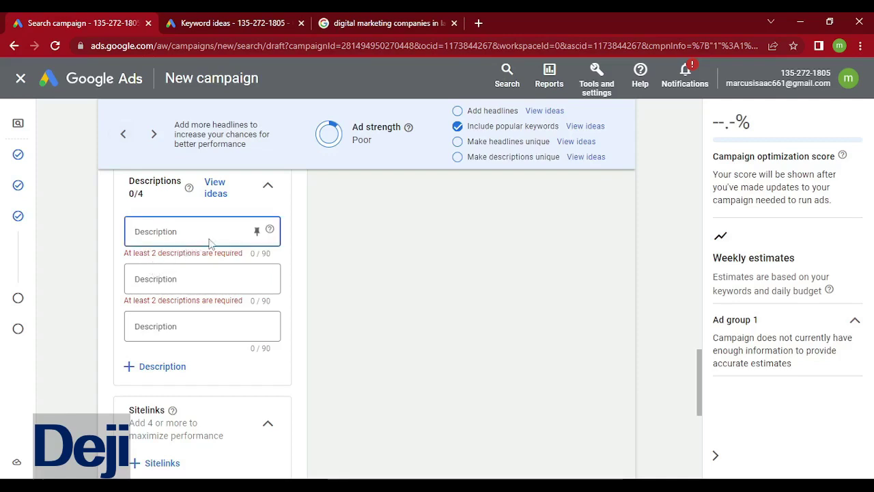
{"action": "key", "text": "ctrl+v"}
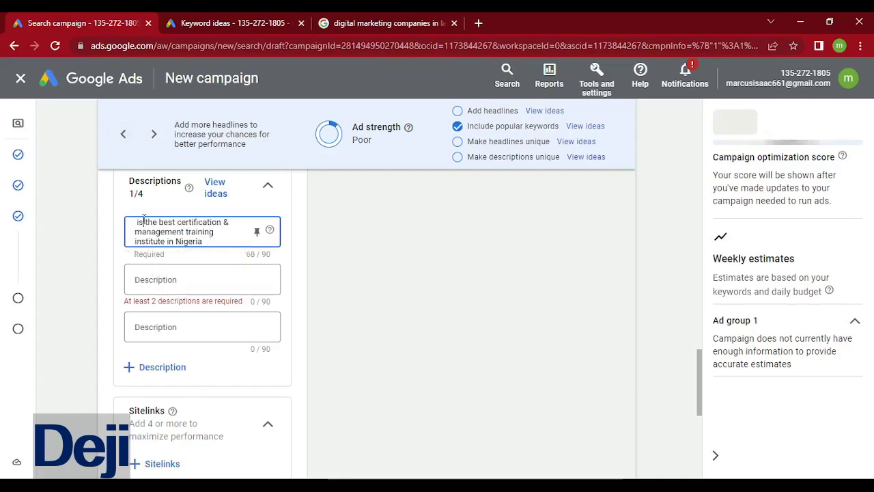
{"action": "key", "text": "BackSpace"}
{"action": "key", "text": "BackSpace"}
{"action": "key", "text": "BackSpace"}
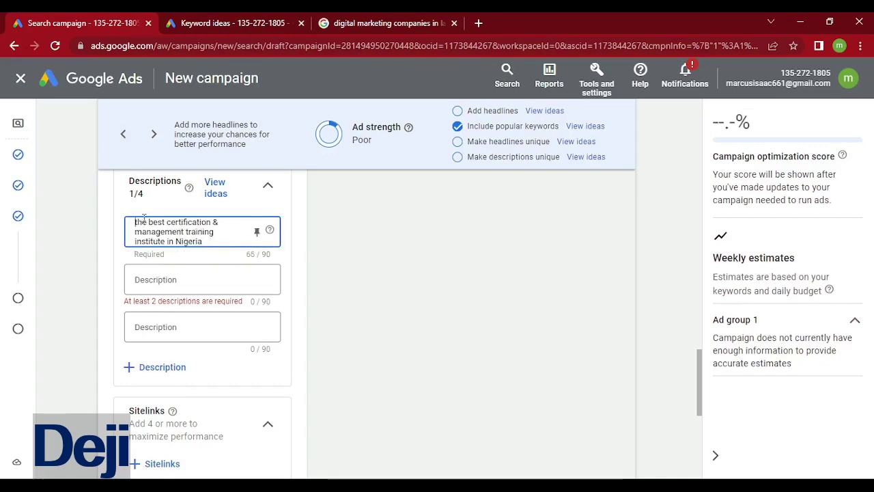
{"action": "key", "text": "Delete"}
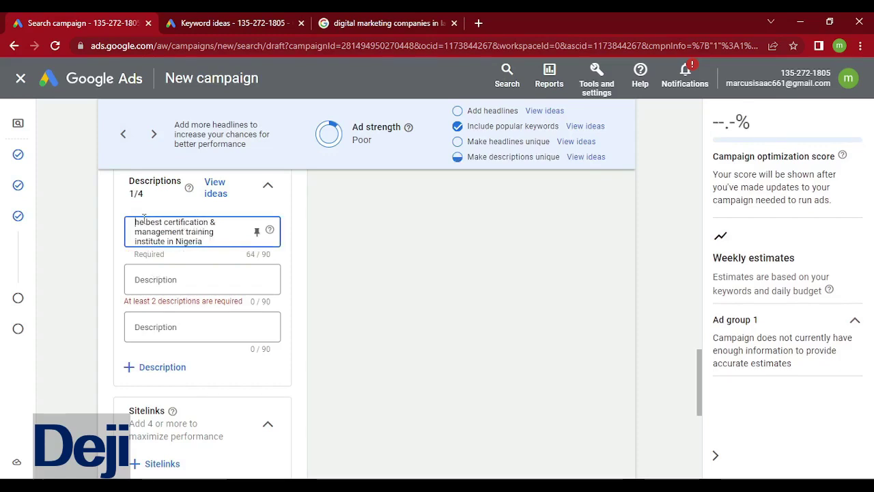
{"action": "type", "text": "T"}
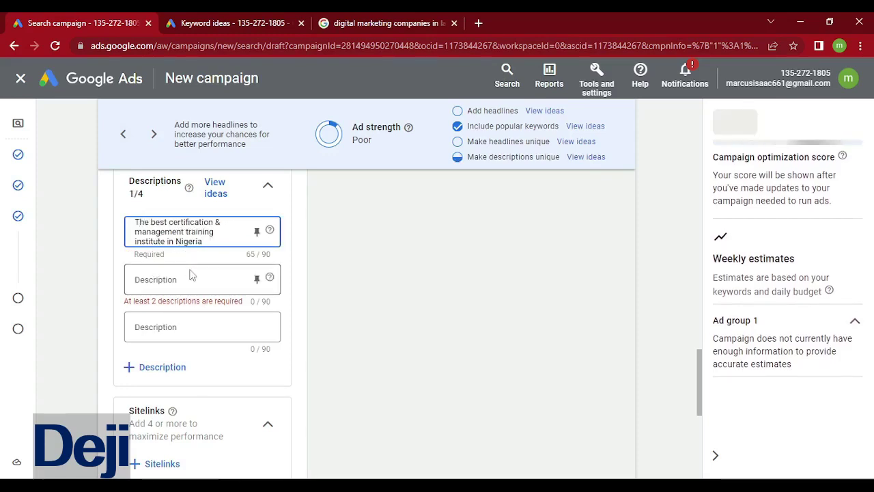
{"action": "left_click", "coordinate": [189, 280]}
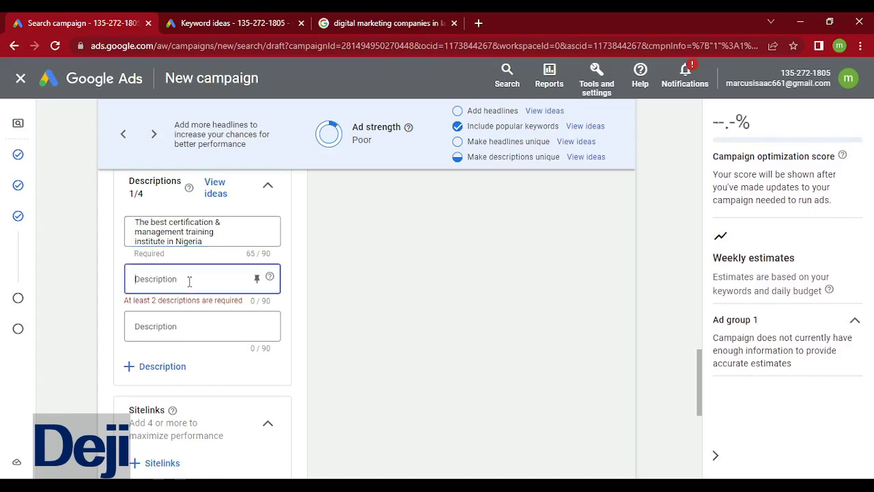
{"action": "key", "text": "ctrl+v"}
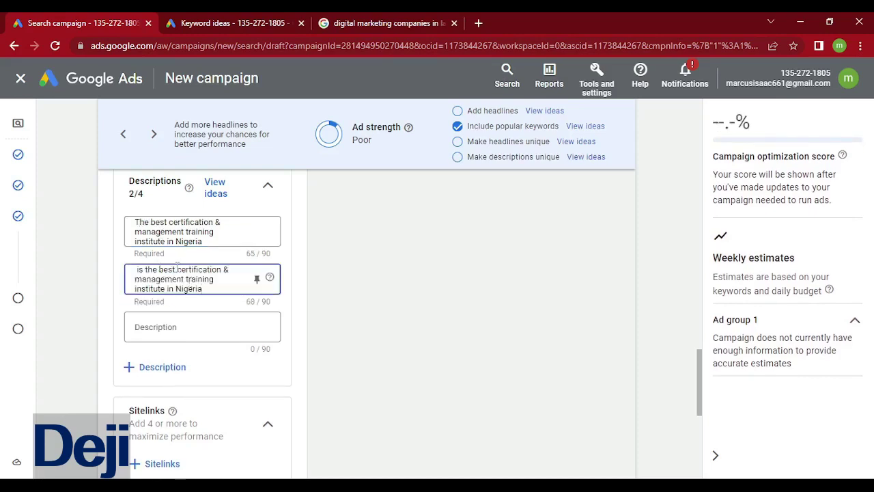
{"action": "left_click_drag", "start_coordinate": [176, 269], "coordinate": [229, 270]}
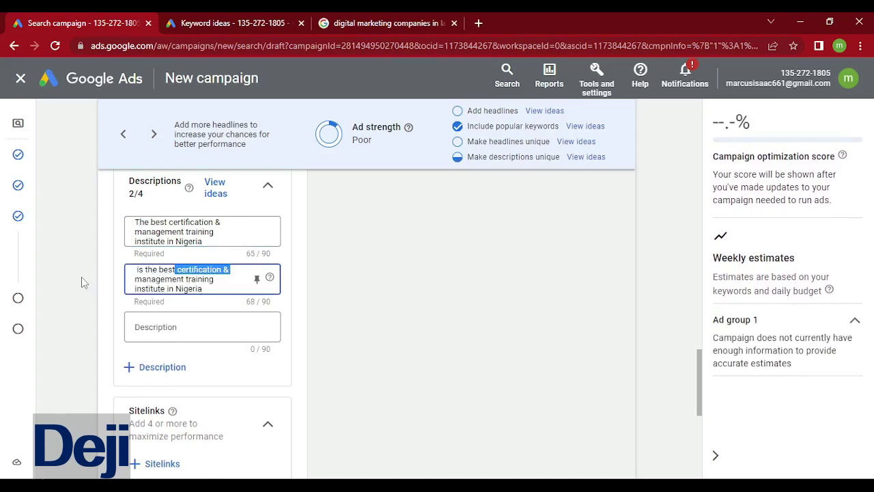
{"action": "left_click", "coordinate": [161, 267]}
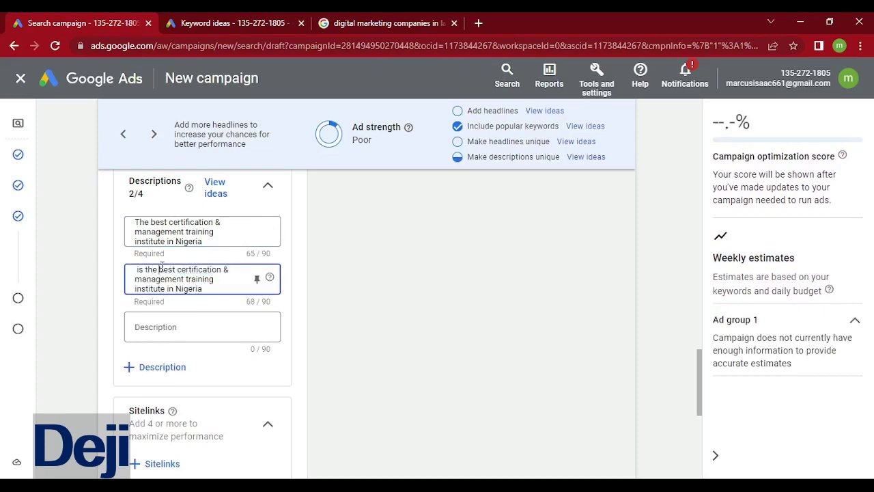
{"action": "key", "text": "BackSpace"}
{"action": "key", "text": "BackSpace"}
{"action": "key", "text": "BackSpace"}
{"action": "key", "text": "BackSpace"}
{"action": "key", "text": "BackSpace"}
{"action": "key", "text": "BackSpace"}
{"action": "key", "text": "BackSpace"}
{"action": "key", "text": "BackSpace"}
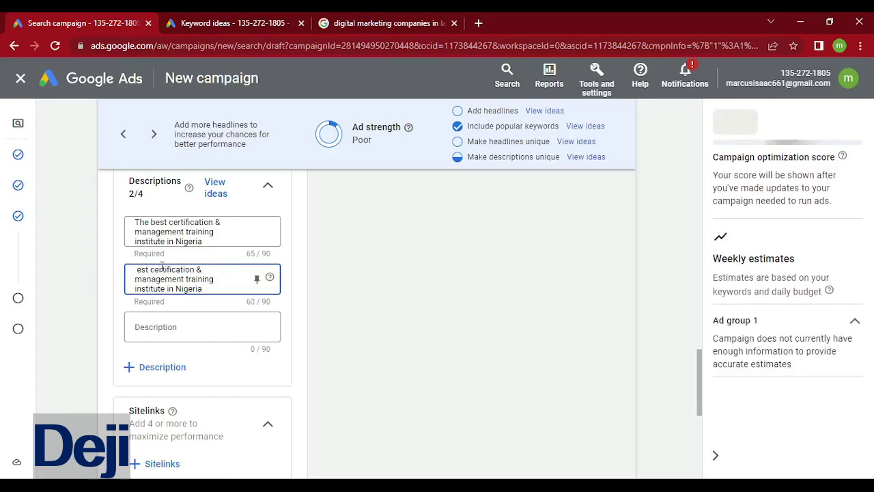
Step: Copy "Become A Certified Digital Marketing Expert. Enroll For This Course In Lagos" from the sponsored Piston & Fusion search result
{"action": "left_click", "coordinate": [365, 23]}
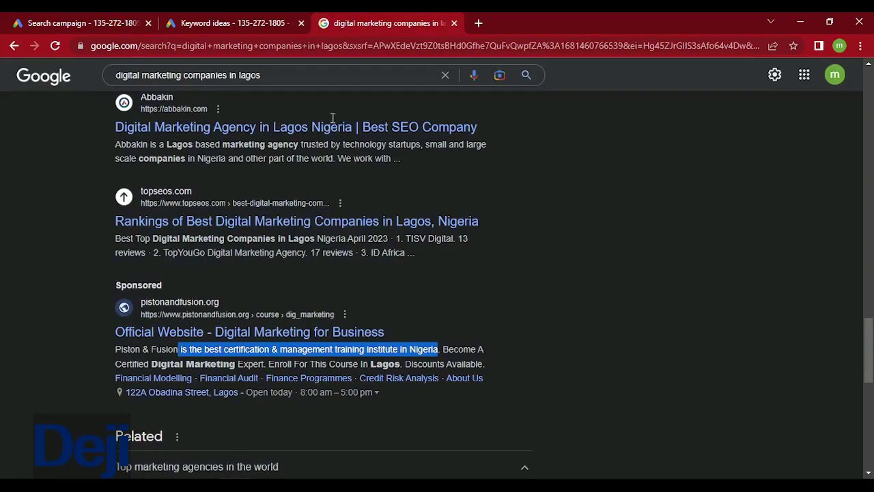
{"action": "left_click", "coordinate": [486, 361]}
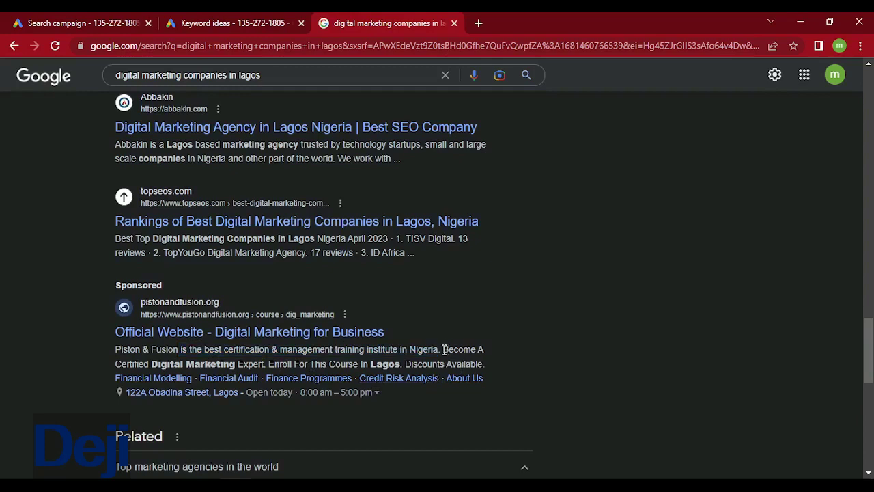
{"action": "left_click_drag", "start_coordinate": [443, 349], "coordinate": [400, 367]}
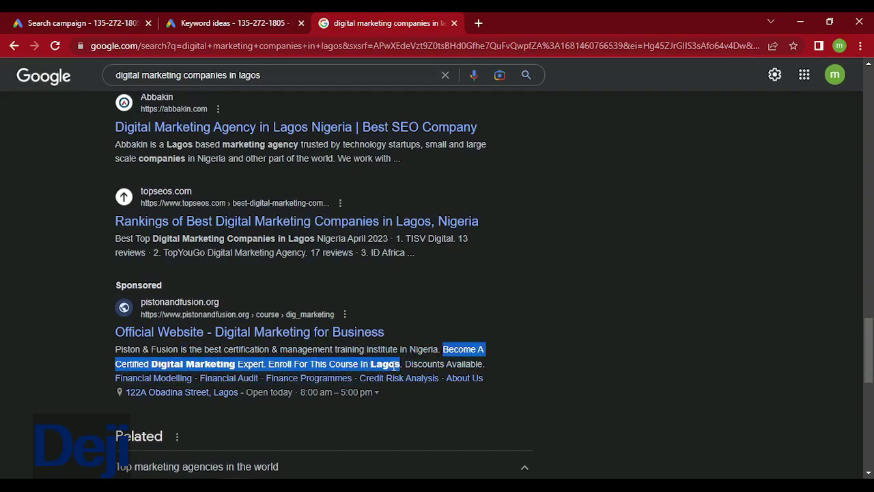
{"action": "right_click", "coordinate": [393, 366]}
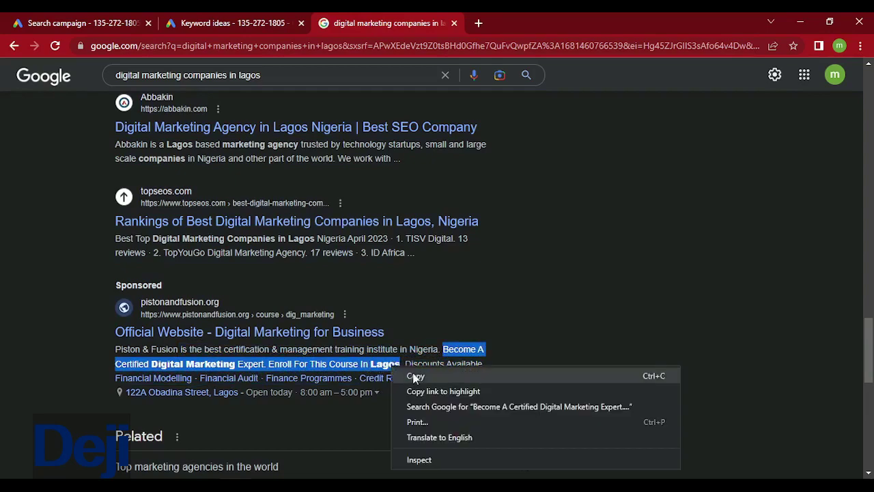
{"action": "left_click", "coordinate": [414, 376]}
Step: Replace the ad's second description with "Become A Certified Digital Marketing Expert. Enroll For This Course In Lagos"
{"action": "left_click", "coordinate": [113, 21]}
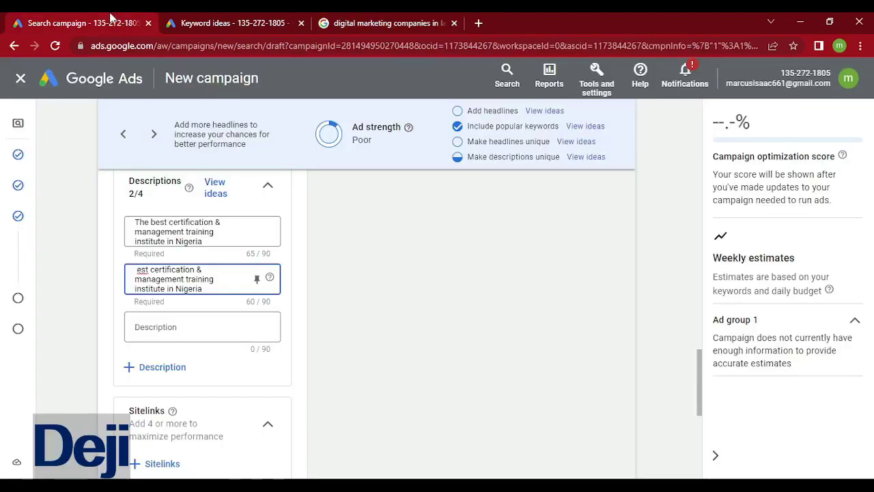
{"action": "left_click_drag", "start_coordinate": [211, 284], "coordinate": [128, 267]}
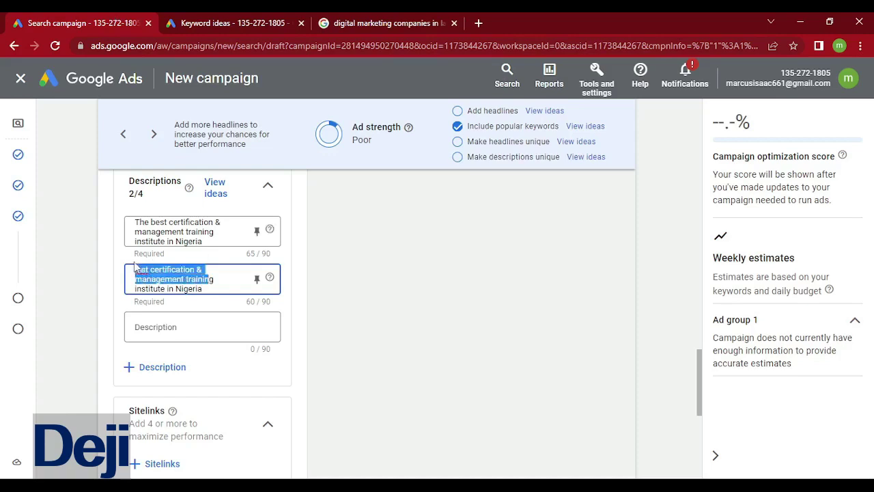
{"action": "key", "text": "BackSpace"}
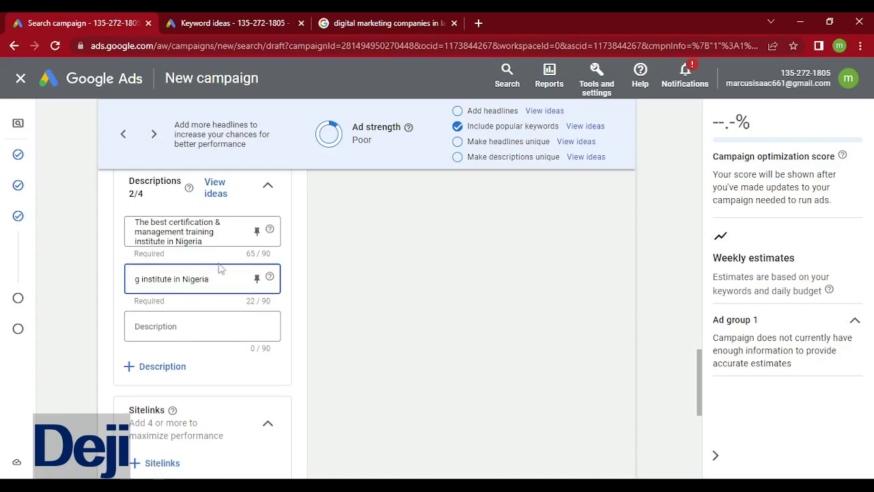
{"action": "left_click_drag", "start_coordinate": [220, 276], "coordinate": [115, 280]}
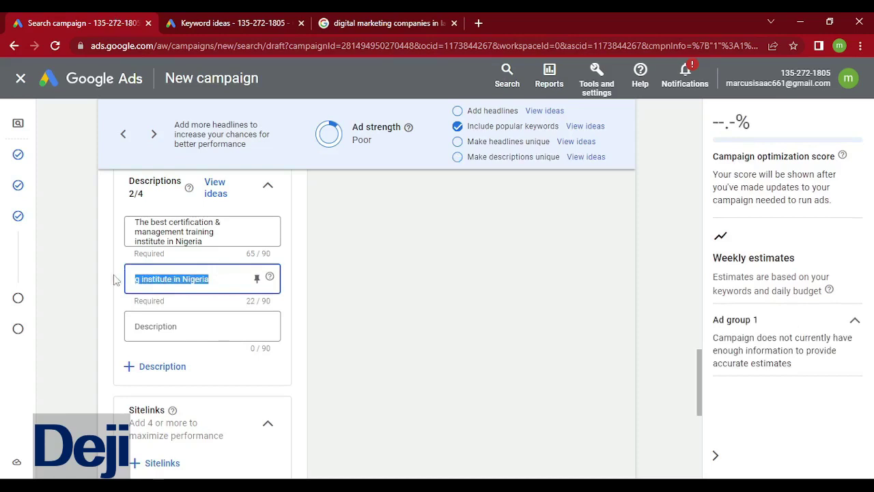
{"action": "key", "text": "ctrl+v"}
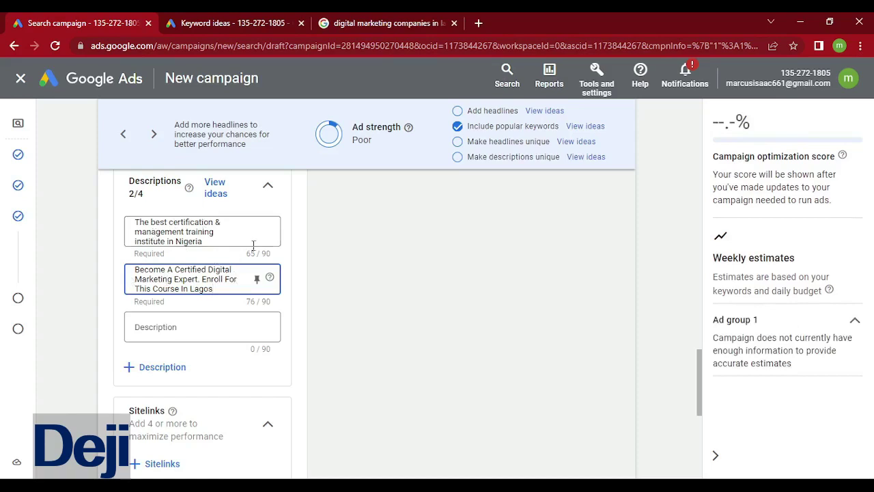
{"action": "left_click", "coordinate": [388, 320]}
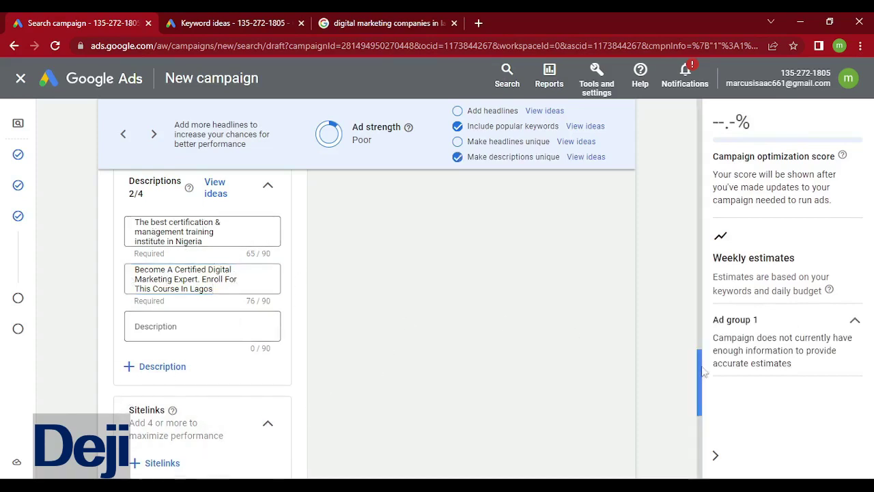
Step: Compare the ad's sitelinks section with the sitelinks shown beneath the sponsored Piston & Fusion ad in the Google results
{"action": "left_click_drag", "start_coordinate": [702, 368], "coordinate": [703, 386]}
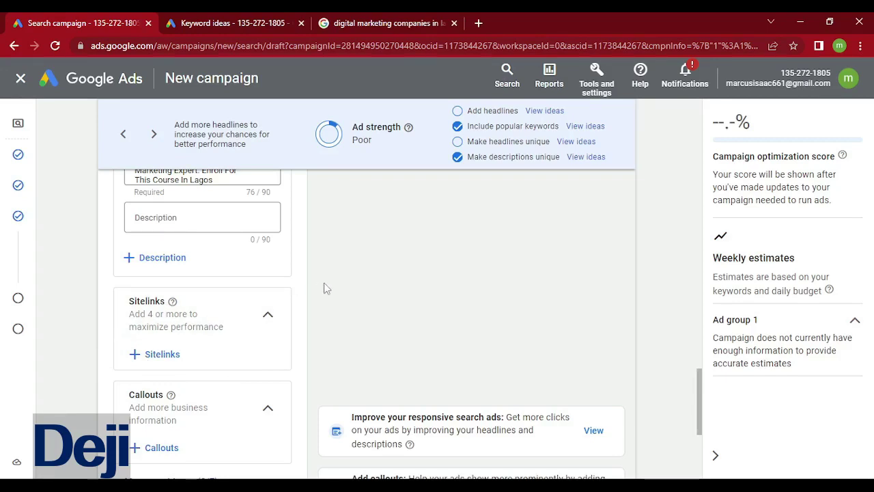
{"action": "left_click", "coordinate": [358, 25]}
{"action": "left_click", "coordinate": [572, 283]}
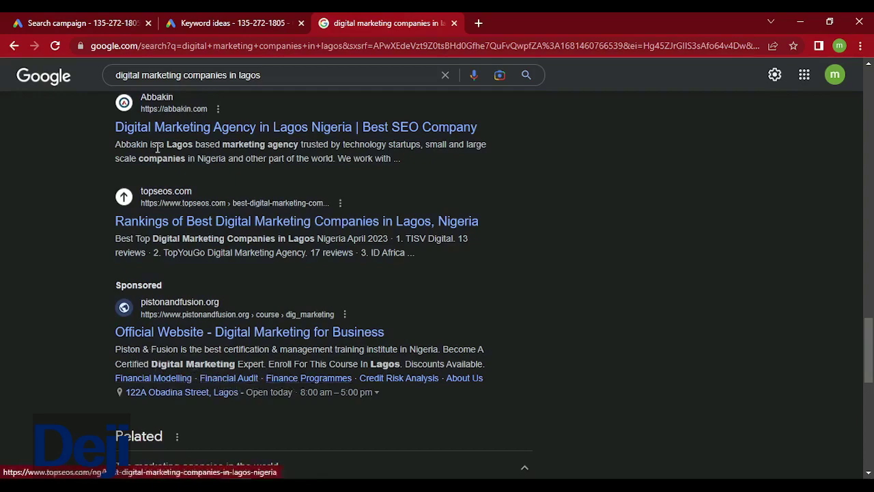
{"action": "left_click", "coordinate": [80, 22]}
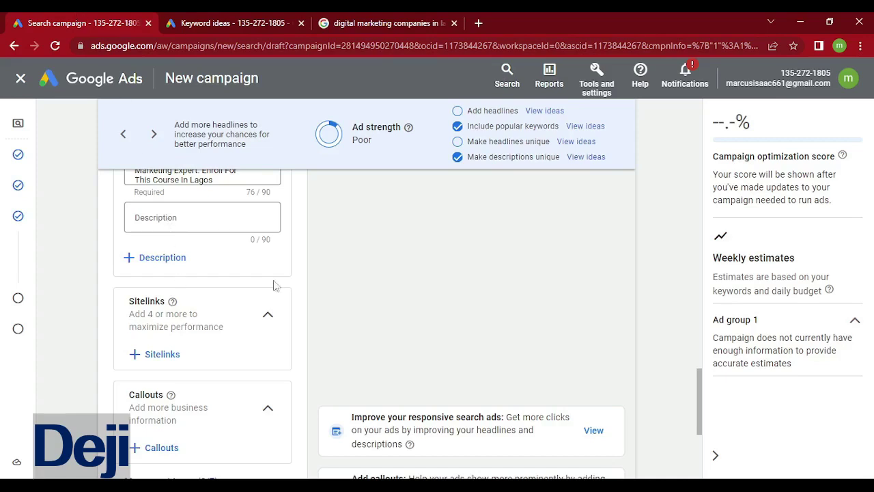
Step: Select the entire final URL of the search ad
{"action": "left_click_drag", "start_coordinate": [699, 398], "coordinate": [733, 197]}
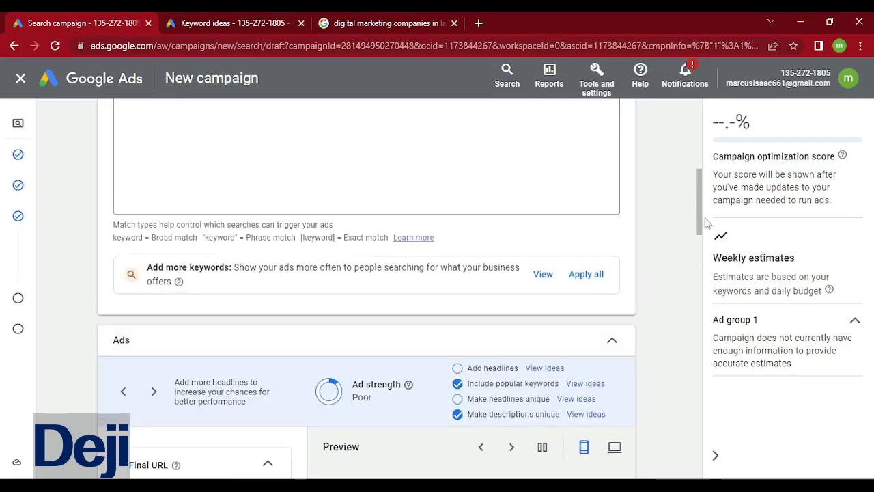
{"action": "scroll", "coordinate": [372, 174], "scroll_direction": "down", "scroll_amount": 4}
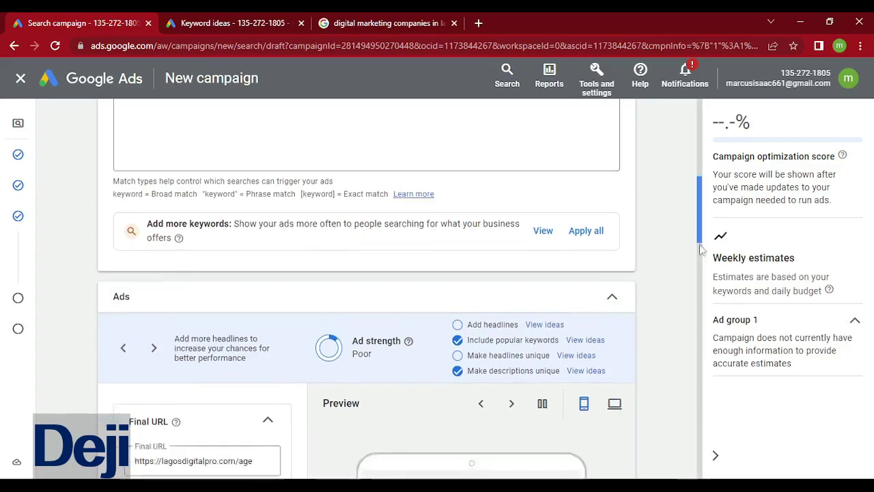
{"action": "left_click", "coordinate": [241, 215]}
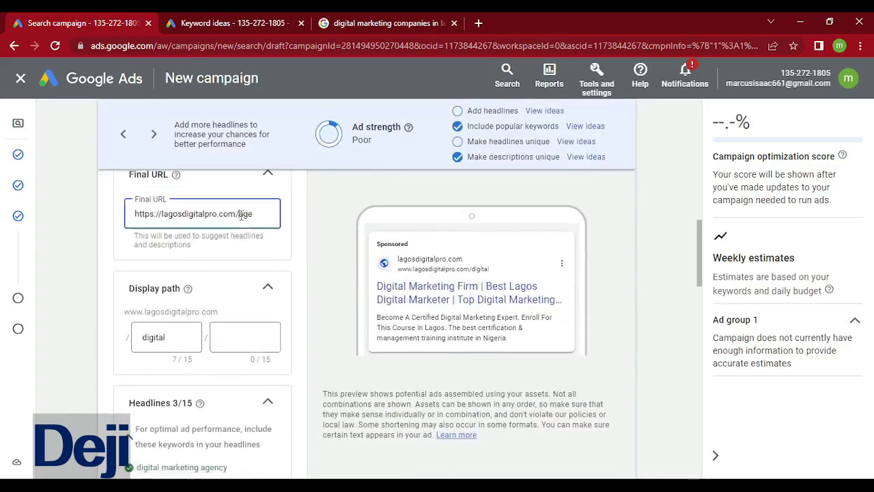
{"action": "key", "text": "ctrl+a"}
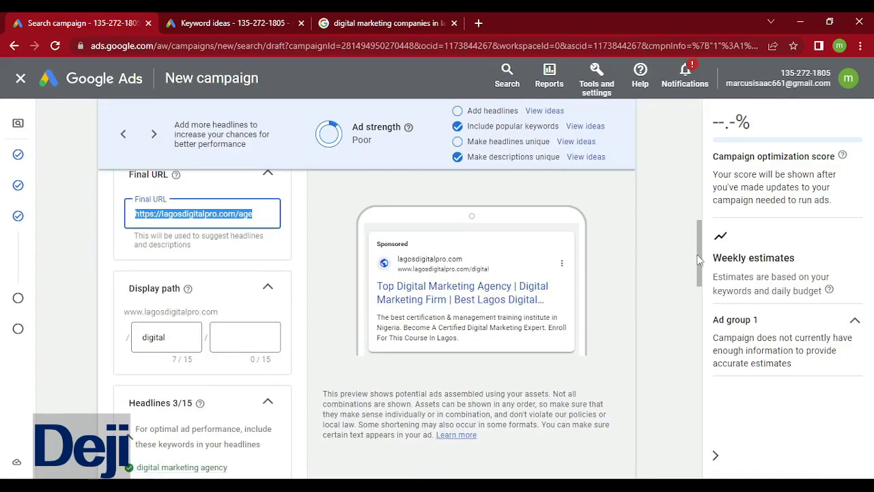
{"action": "left_click_drag", "start_coordinate": [703, 258], "coordinate": [716, 424]}
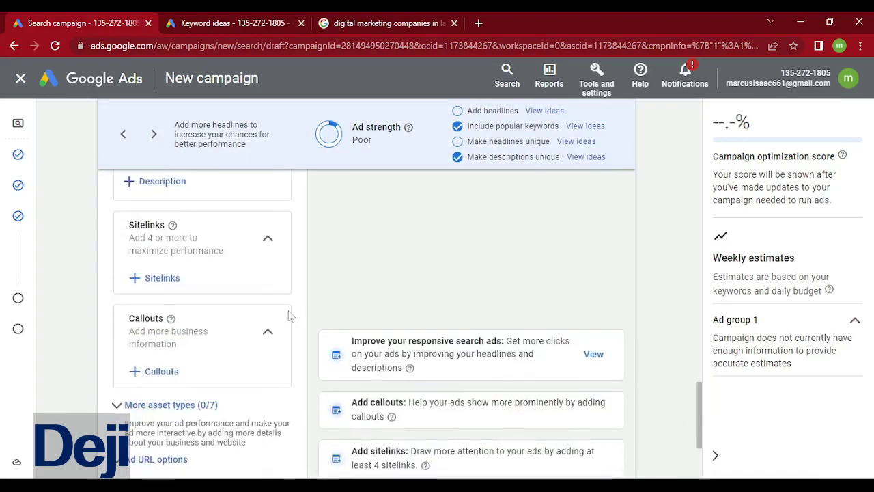
{"action": "left_click", "coordinate": [142, 287]}
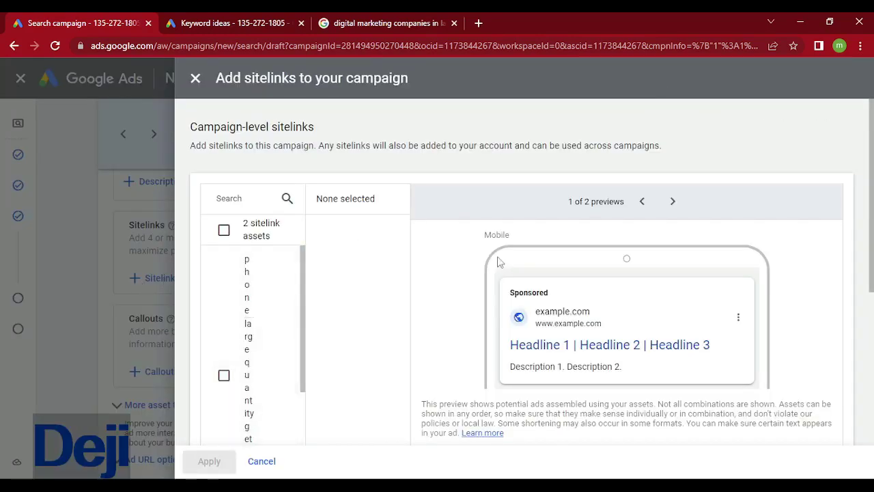
{"action": "scroll", "coordinate": [871, 217], "scroll_direction": "down", "scroll_amount": 3}
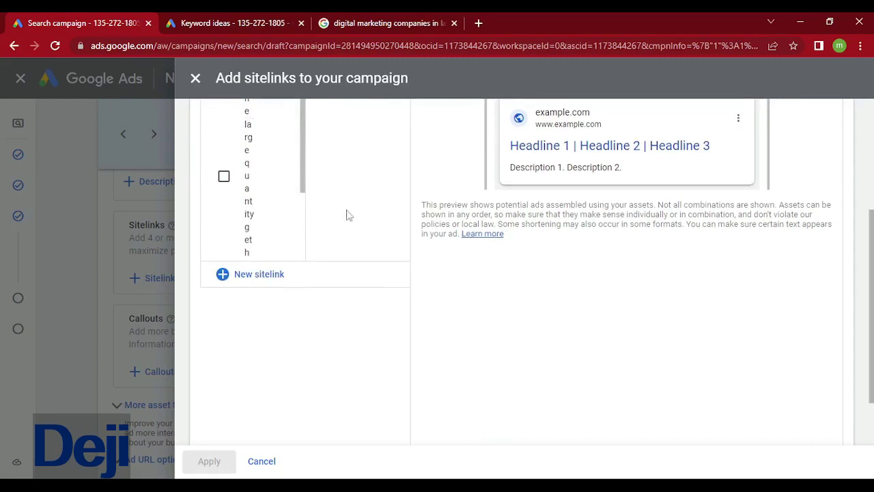
{"action": "left_click", "coordinate": [232, 274]}
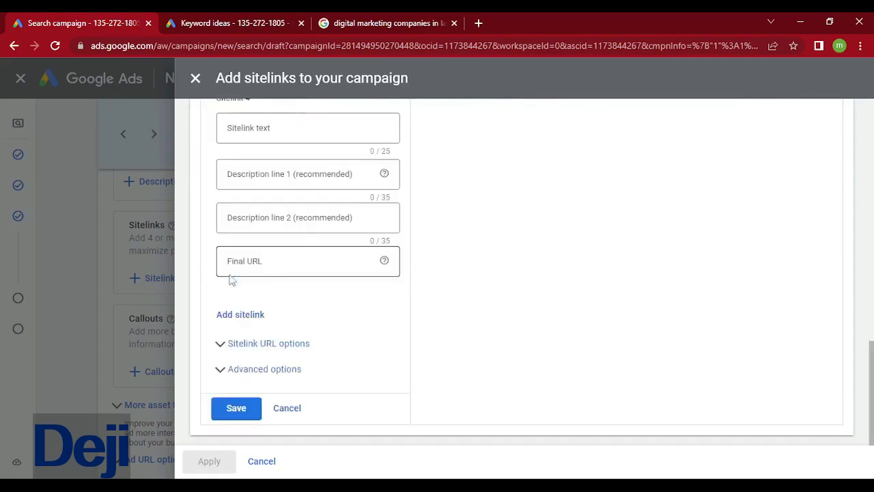
{"action": "left_click_drag", "start_coordinate": [873, 374], "coordinate": [873, 133]}
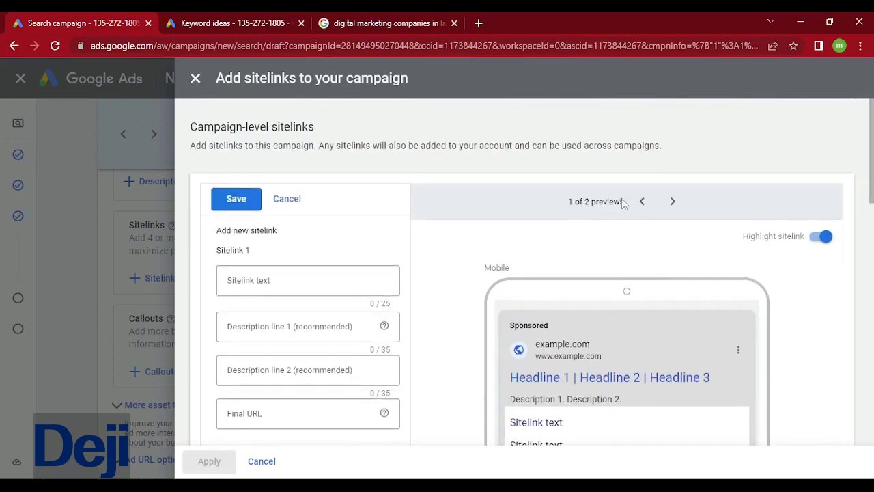
{"action": "left_click", "coordinate": [299, 425]}
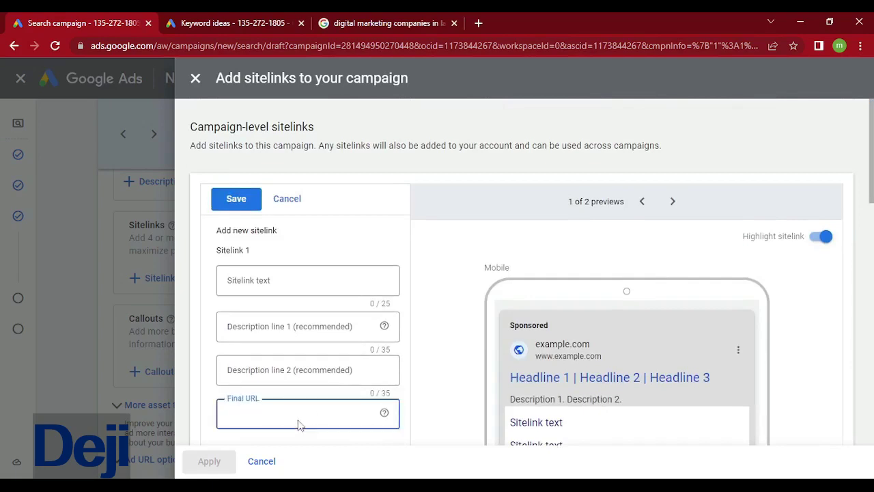
{"action": "key", "text": "ctrl+v"}
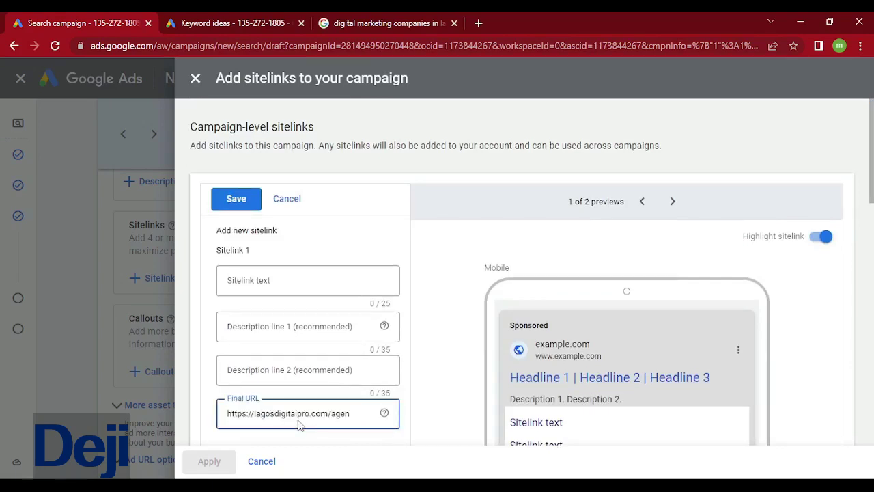
Step: Enter "SEO service" as the text of Sitelink 1
{"action": "left_click", "coordinate": [311, 293]}
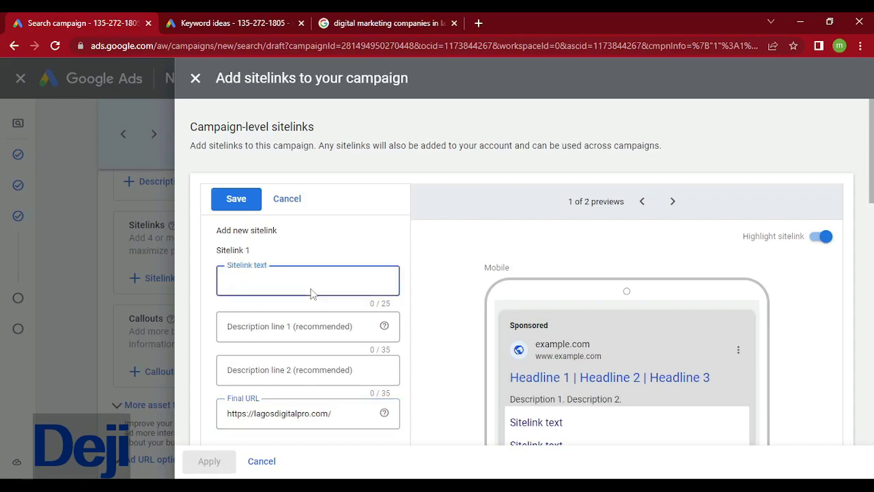
{"action": "type", "text": "SEO servi"}
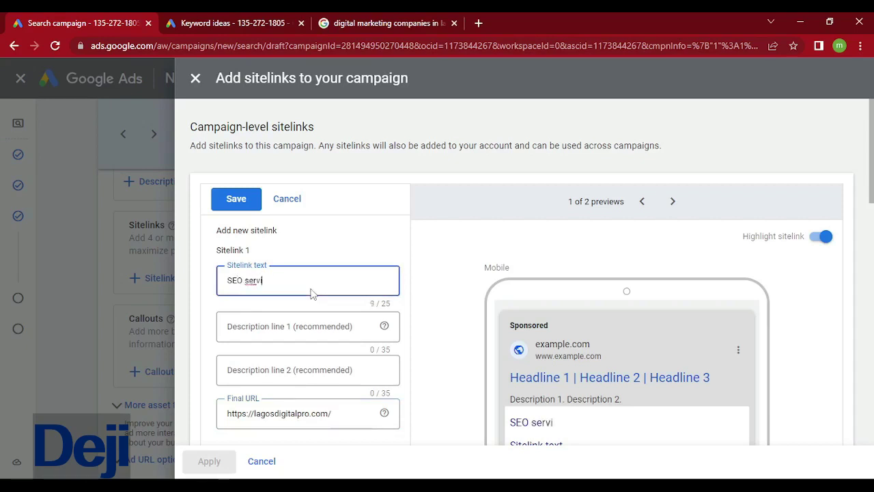
{"action": "type", "text": "ce"}
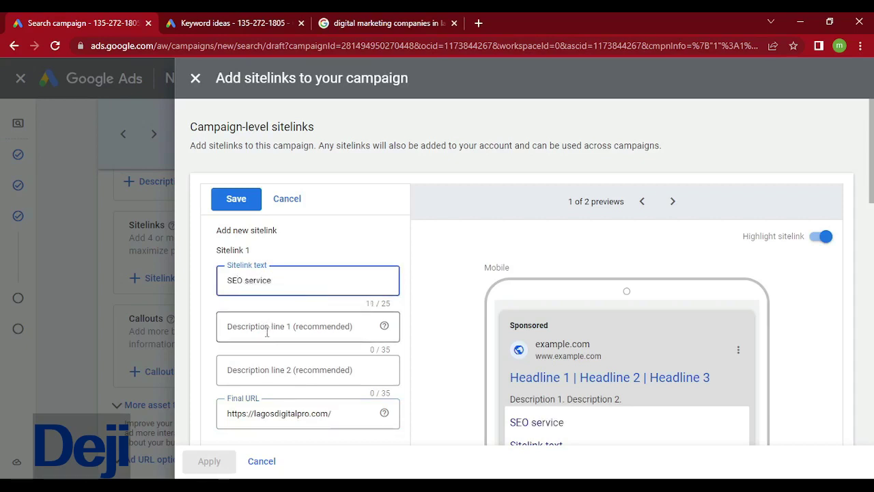
Step: Fill in Sitelink 1's description lines with "tools" for line 1 and "seo tools" for line 2
{"action": "left_click", "coordinate": [266, 332]}
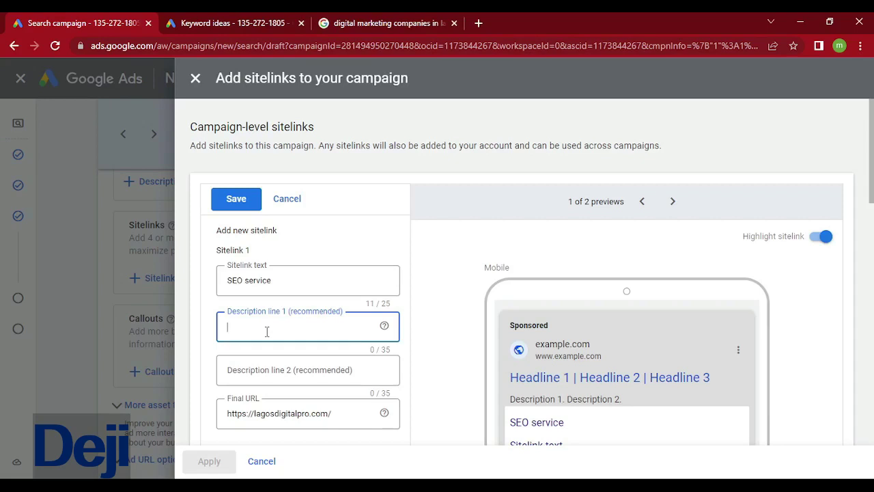
{"action": "type", "text": "s"}
{"action": "left_click", "coordinate": [872, 170]}
{"action": "scroll", "coordinate": [872, 170], "scroll_direction": "down", "scroll_amount": 1}
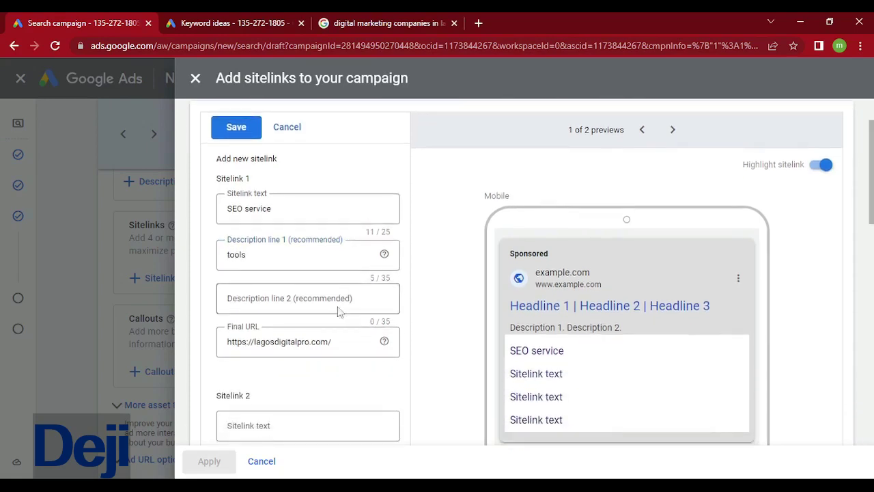
{"action": "left_click", "coordinate": [290, 298]}
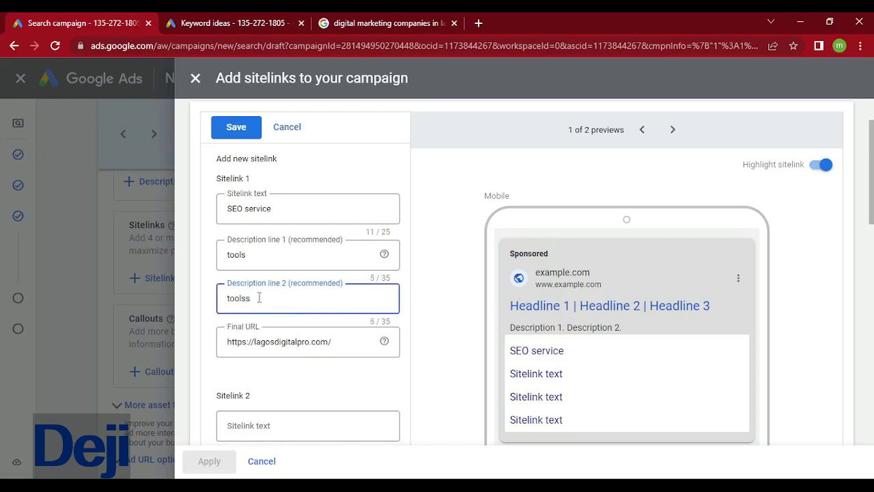
{"action": "left_click_drag", "start_coordinate": [259, 298], "coordinate": [196, 296]}
{"action": "type", "text": "seo too"}
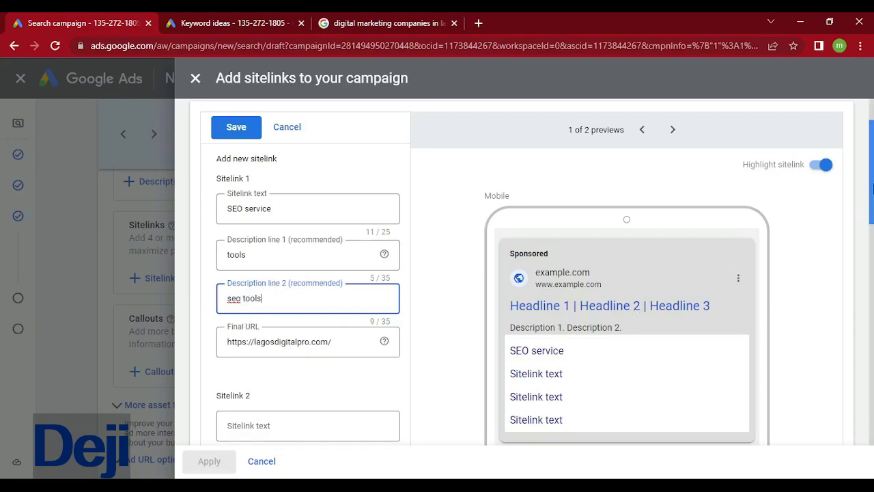
Step: Set Sitelink 2's text to "Email tools", with description lines "Email tool" and "Email"
{"action": "left_click_drag", "start_coordinate": [872, 188], "coordinate": [873, 225]}
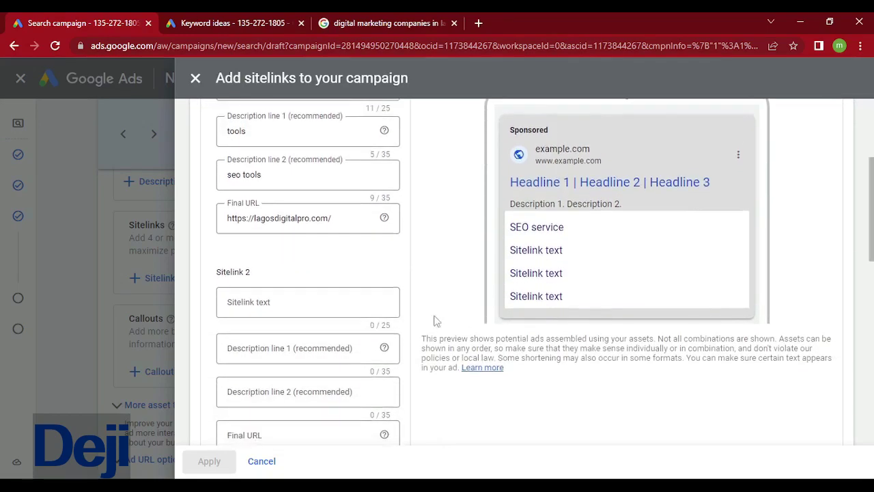
{"action": "left_click", "coordinate": [267, 313]}
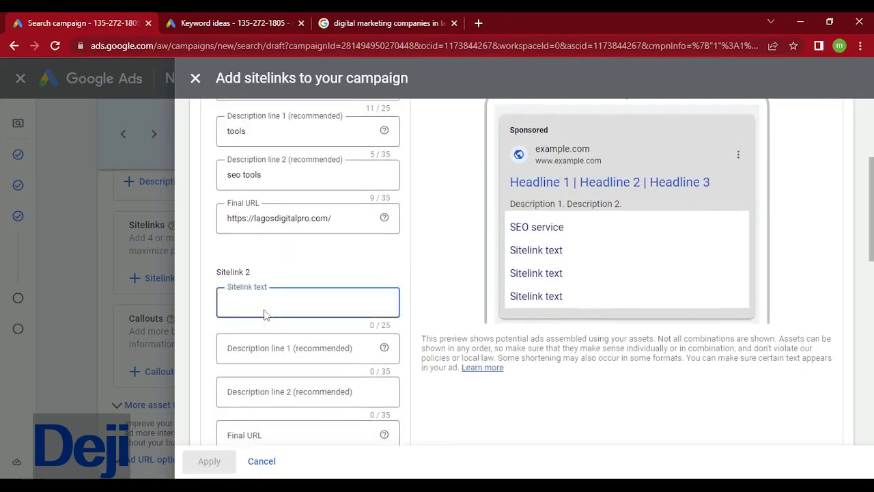
{"action": "type", "text": "E"}
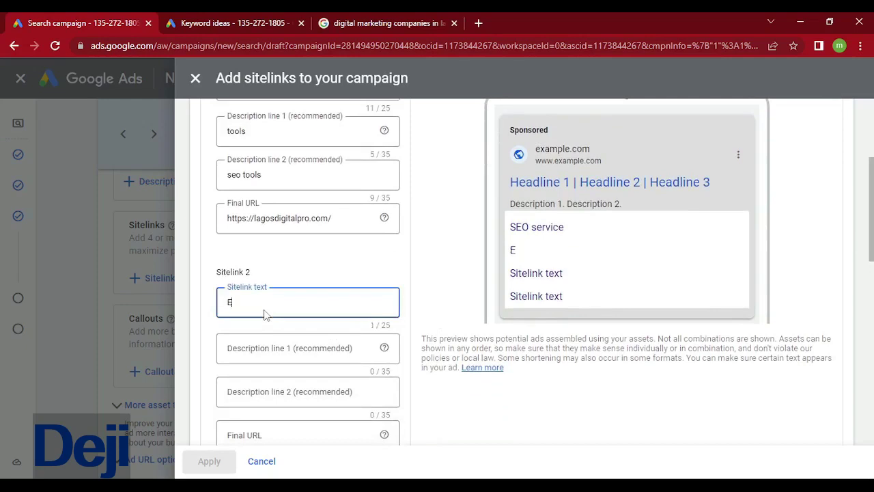
{"action": "type", "text": "mail tools"}
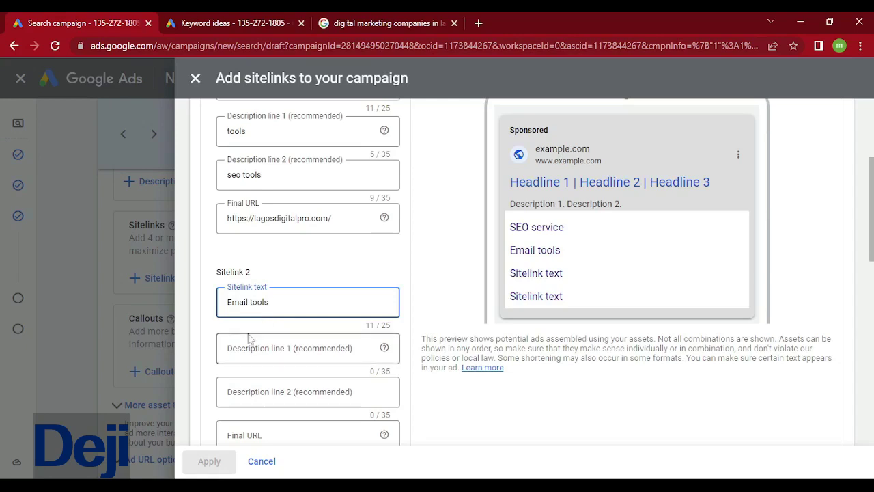
{"action": "left_click", "coordinate": [242, 349]}
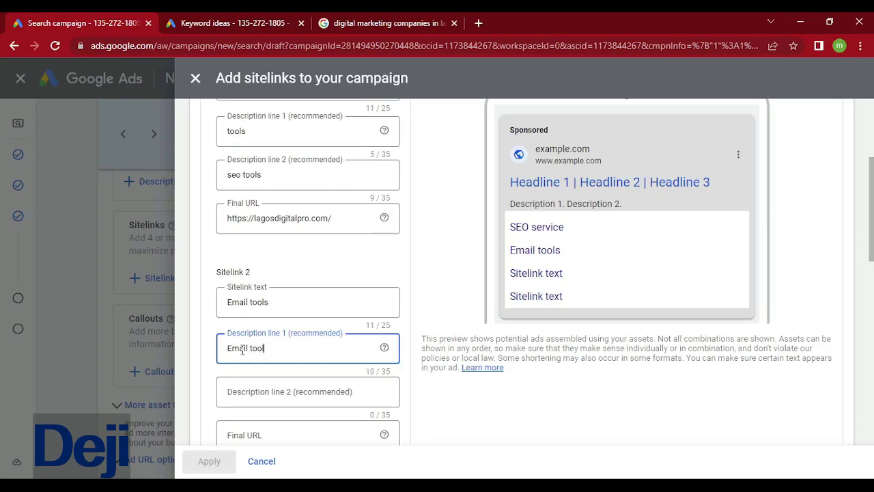
{"action": "left_click", "coordinate": [235, 391]}
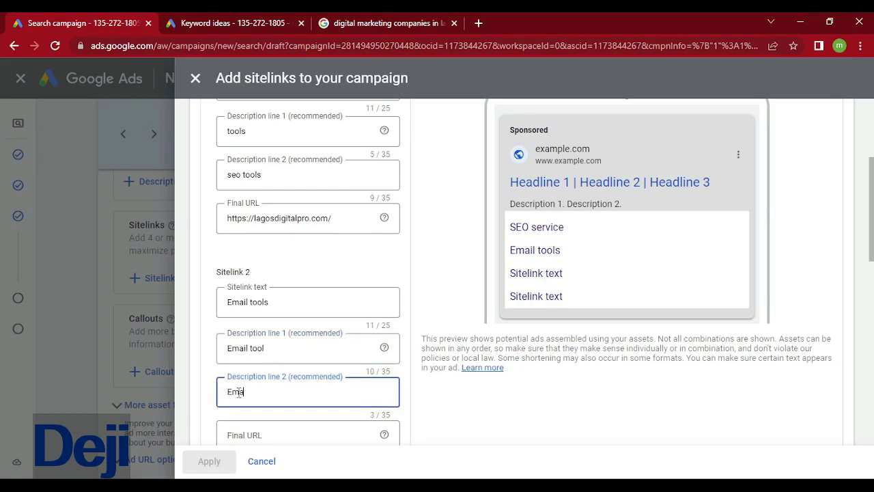
{"action": "left_click", "coordinate": [329, 435]}
{"action": "type", "text": "https://lagosdigitalpro.com/agency"}
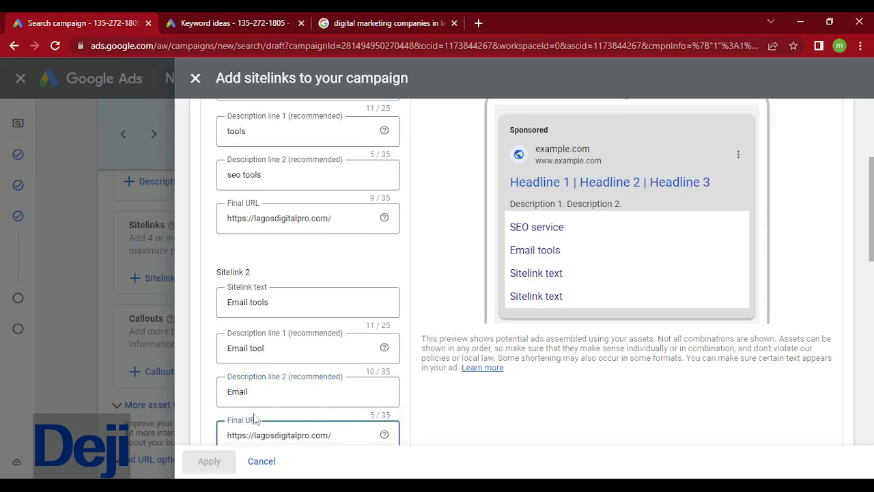
{"action": "type", "text": "email"}
Step: Save and apply both new sitelinks to the campaign, and check them in the ad preview
{"action": "left_click_drag", "start_coordinate": [871, 231], "coordinate": [864, 123]}
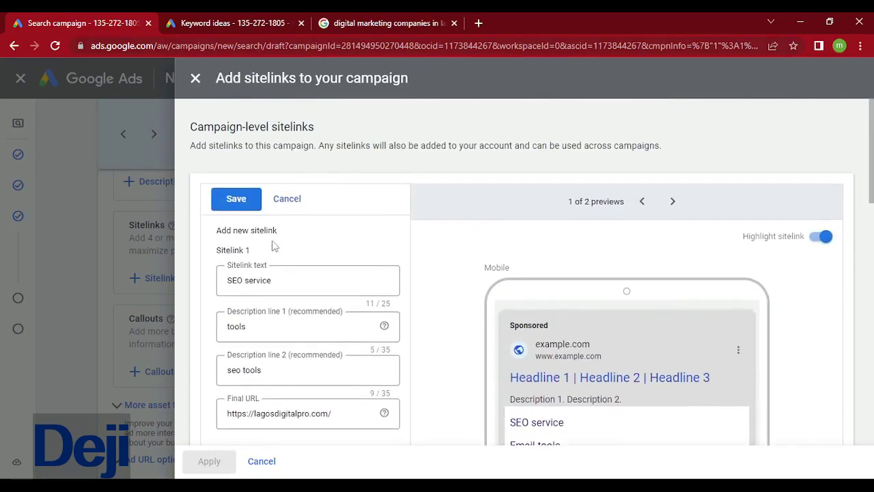
{"action": "left_click", "coordinate": [236, 200]}
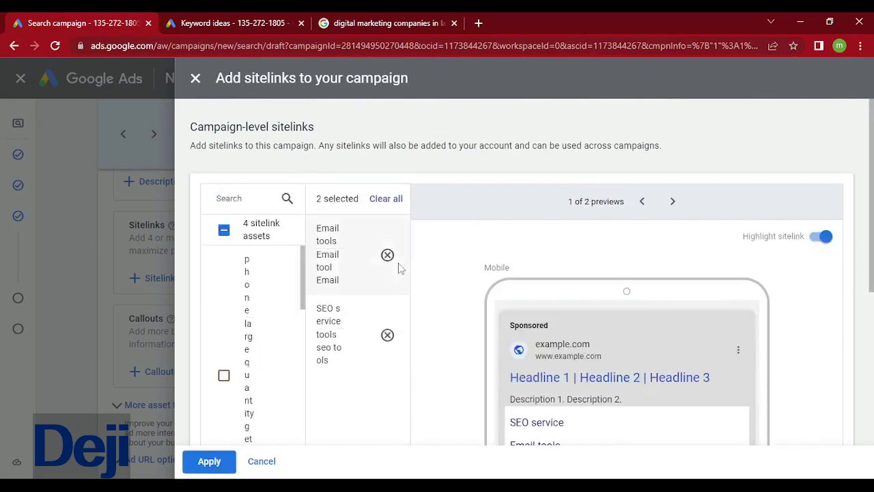
{"action": "left_click", "coordinate": [206, 462]}
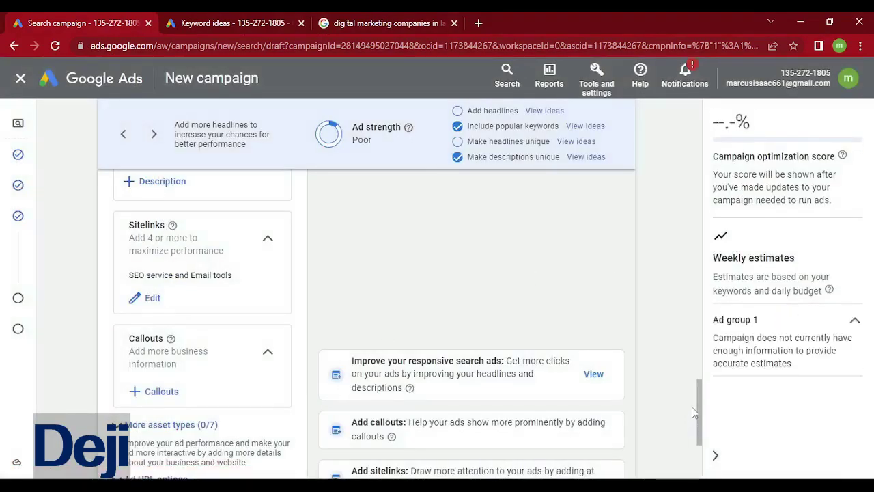
{"action": "left_click_drag", "start_coordinate": [700, 403], "coordinate": [671, 255]}
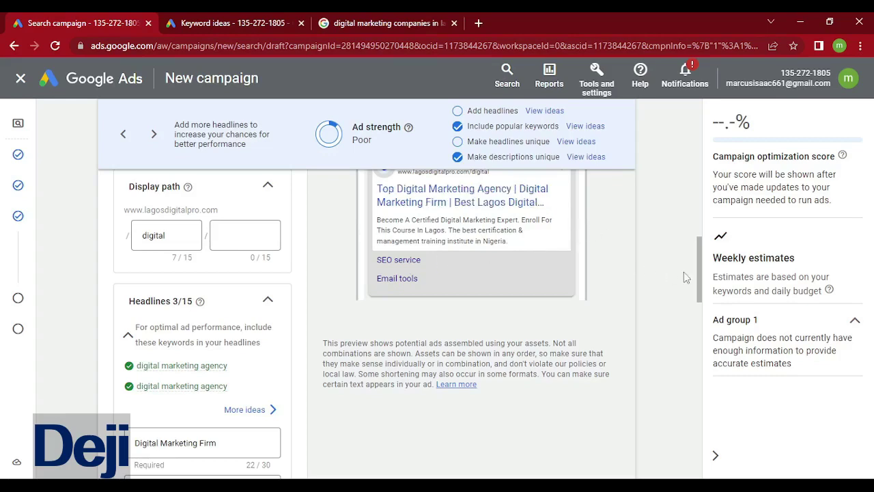
{"action": "left_click_drag", "start_coordinate": [699, 269], "coordinate": [704, 418]}
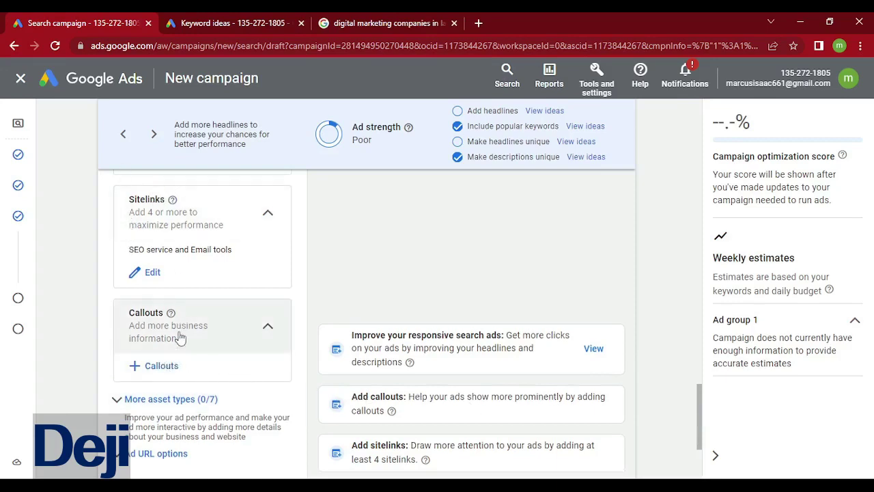
Step: Start new campaign-level callouts and set the first callout text to "New promo"
{"action": "left_click", "coordinate": [161, 367]}
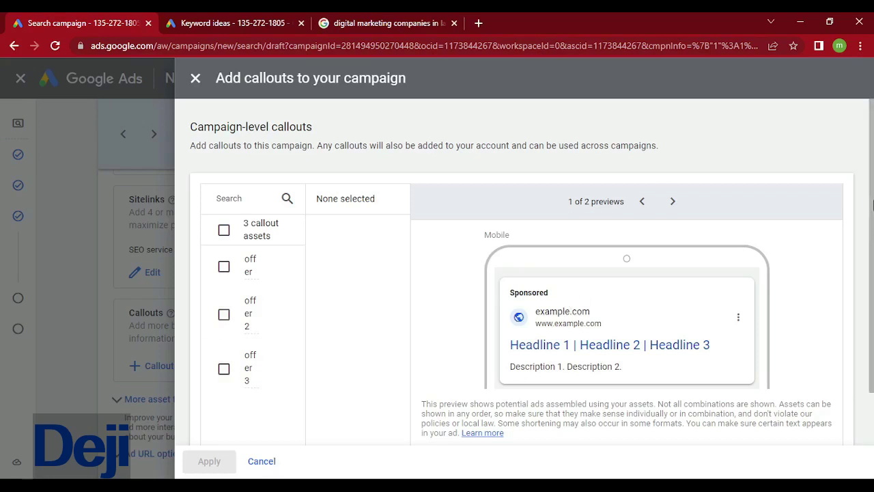
{"action": "scroll", "coordinate": [871, 204], "scroll_direction": "down", "scroll_amount": 1}
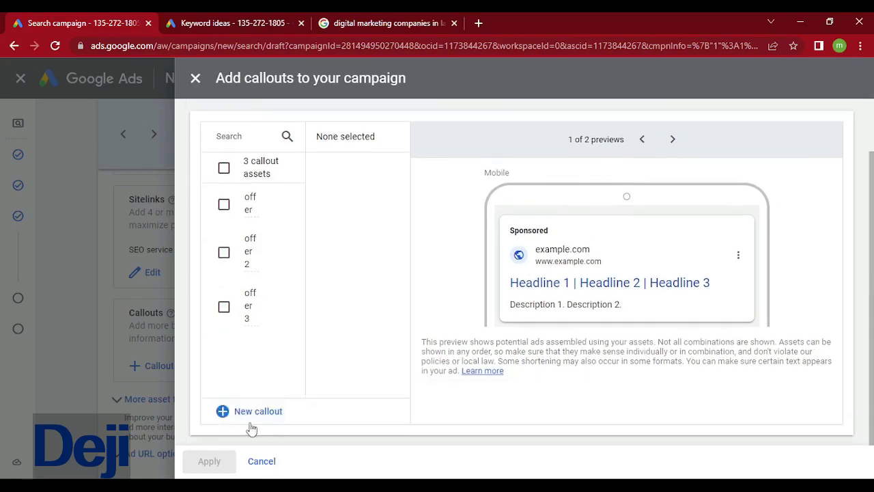
{"action": "left_click", "coordinate": [250, 414]}
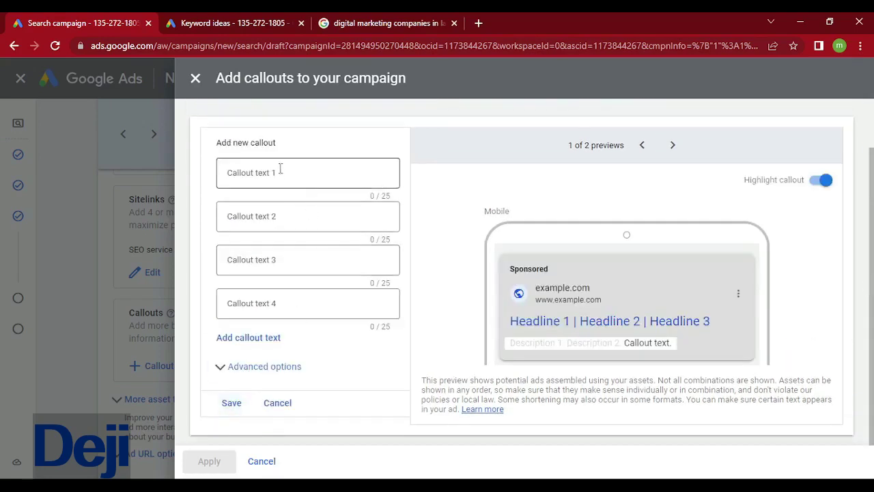
{"action": "left_click", "coordinate": [272, 174]}
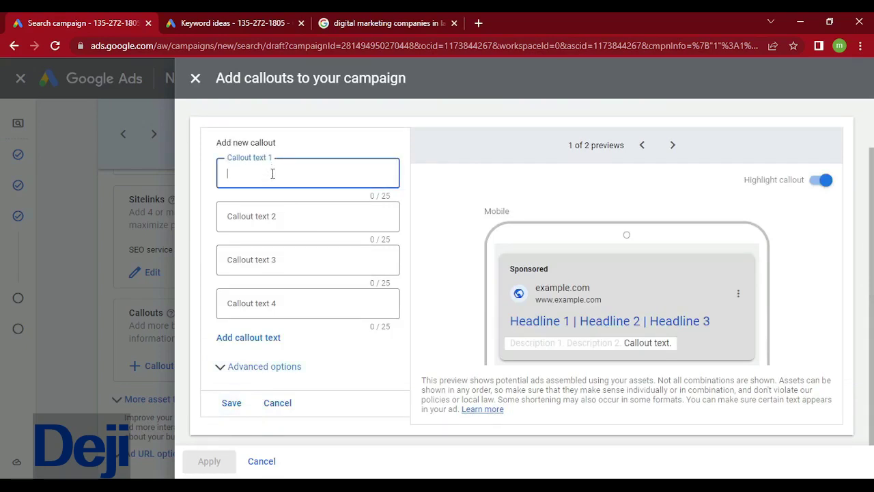
{"action": "type", "text": "New"}
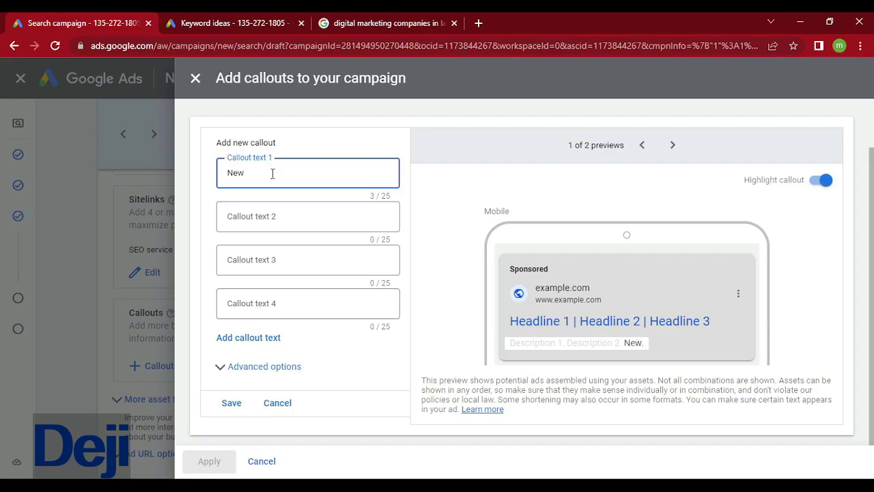
{"action": "key", "text": "BackSpace"}
{"action": "key", "text": "BackSpace"}
{"action": "key", "text": "BackSpace"}
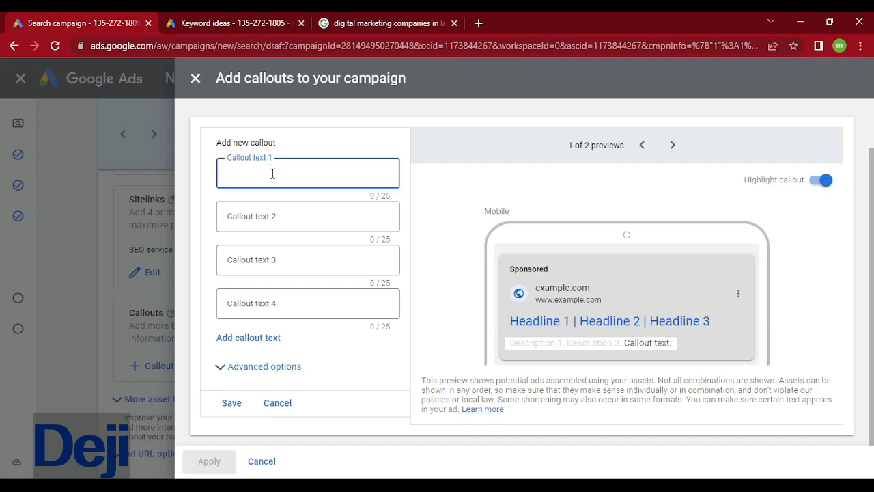
{"action": "type", "text": "New"}
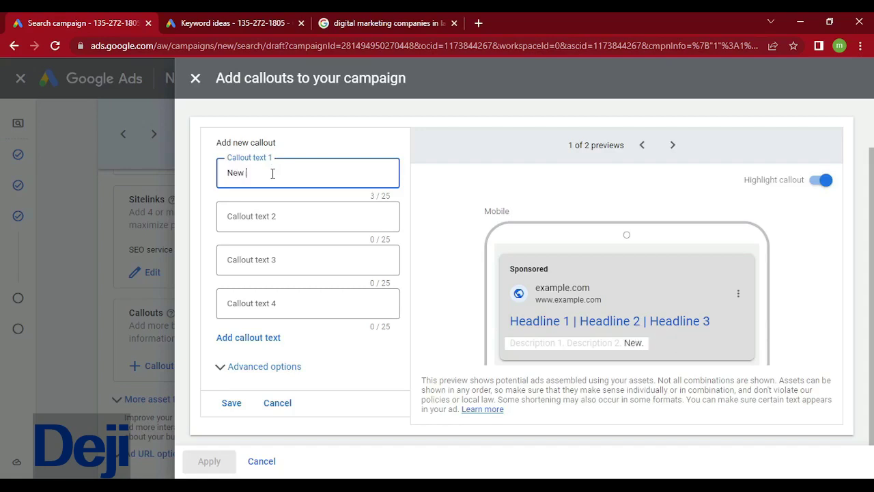
{"action": "type", "text": " promo"}
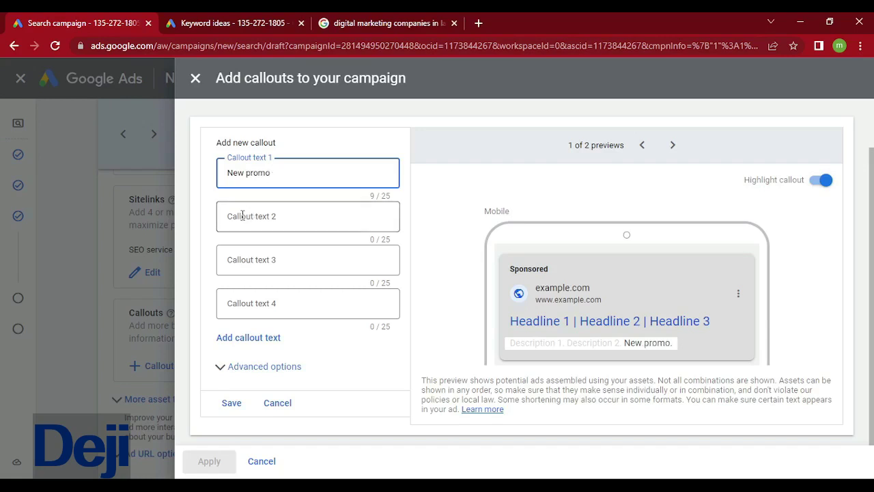
Step: Set the second callout text to "40% Discount", then save and apply both callouts to the campaign
{"action": "left_click", "coordinate": [242, 215]}
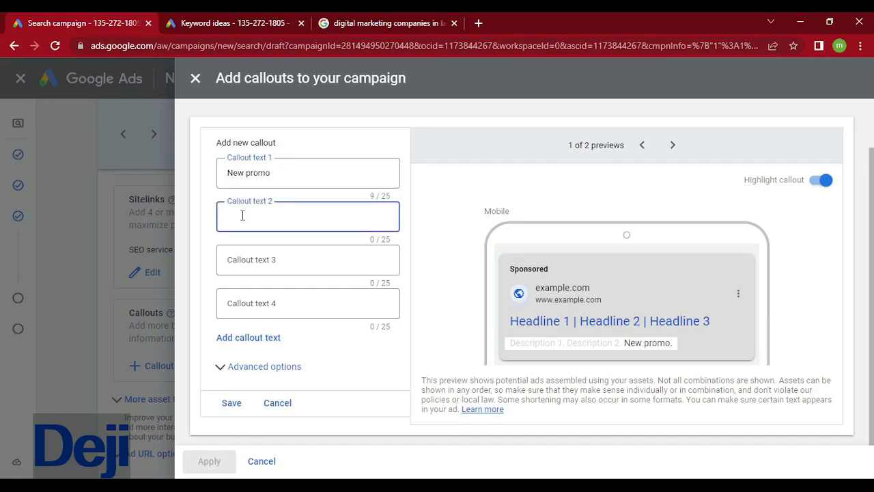
{"action": "type", "text": "40% Discount"}
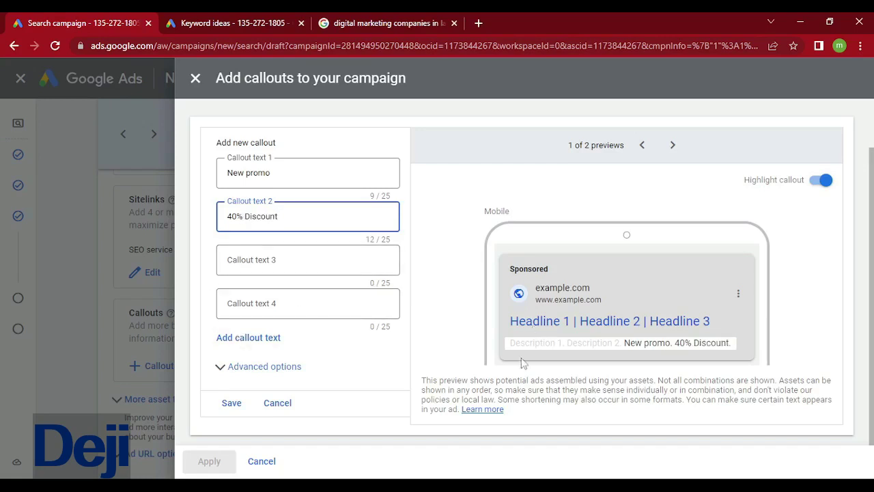
{"action": "left_click", "coordinate": [229, 404]}
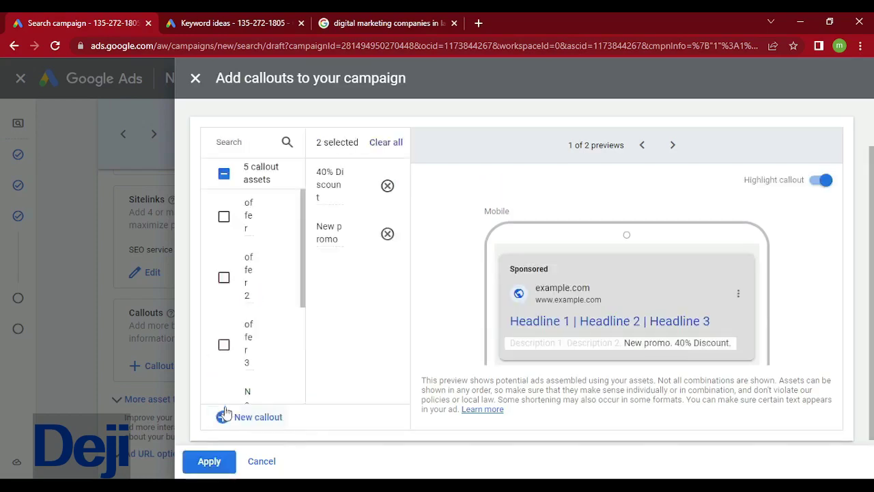
{"action": "left_click", "coordinate": [224, 462]}
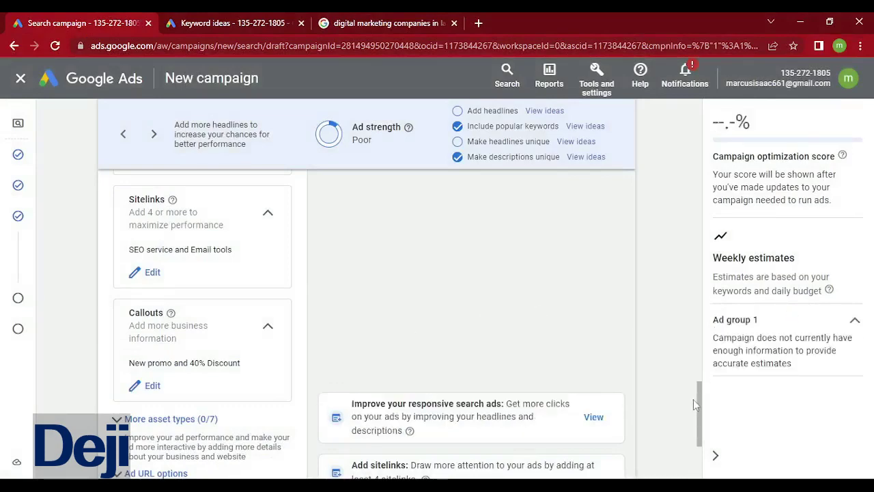
Step: Review the ad preview with its sitelinks and callouts against the entered display path, headlines and descriptions
{"action": "scroll", "coordinate": [692, 354], "scroll_direction": "up", "scroll_amount": 3}
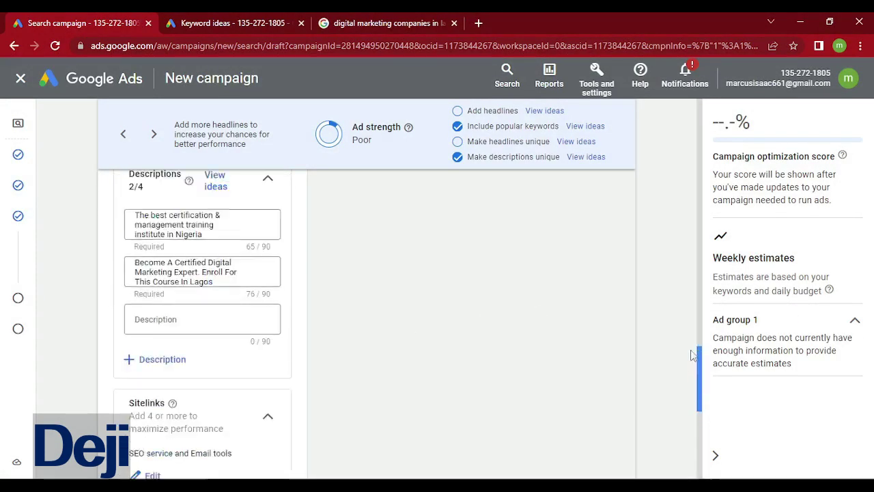
{"action": "scroll", "coordinate": [692, 354], "scroll_direction": "up", "scroll_amount": 15}
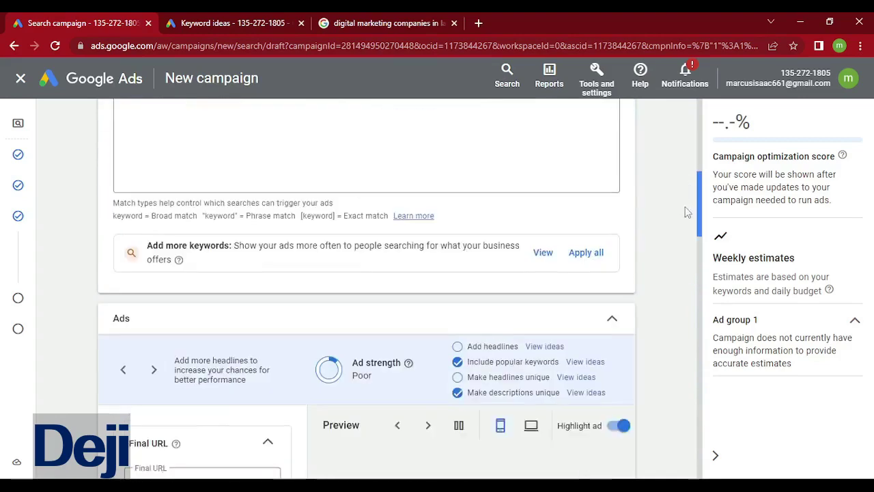
{"action": "scroll", "coordinate": [687, 212], "scroll_direction": "down", "scroll_amount": 4}
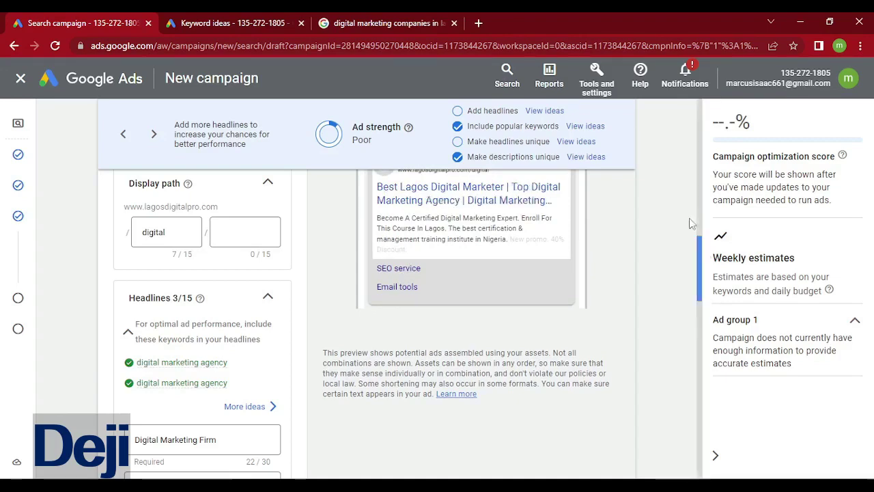
{"action": "left_click_drag", "start_coordinate": [699, 251], "coordinate": [702, 284]}
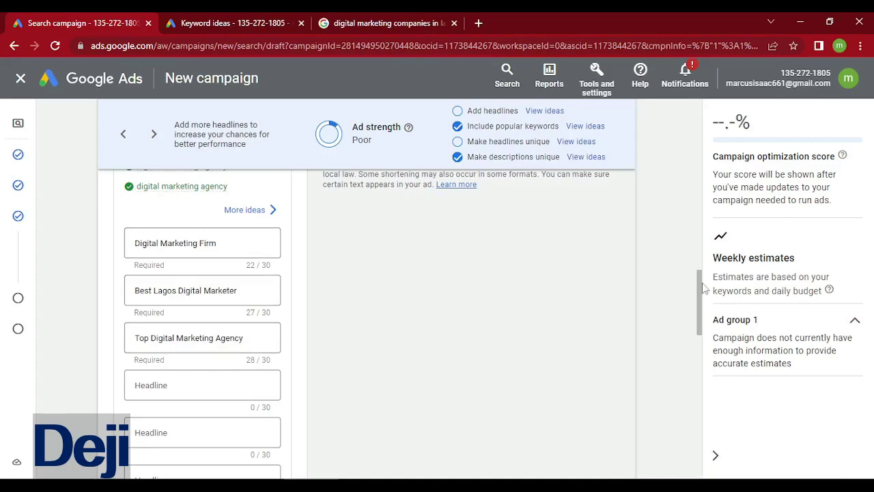
{"action": "left_click_drag", "start_coordinate": [702, 284], "coordinate": [699, 241]}
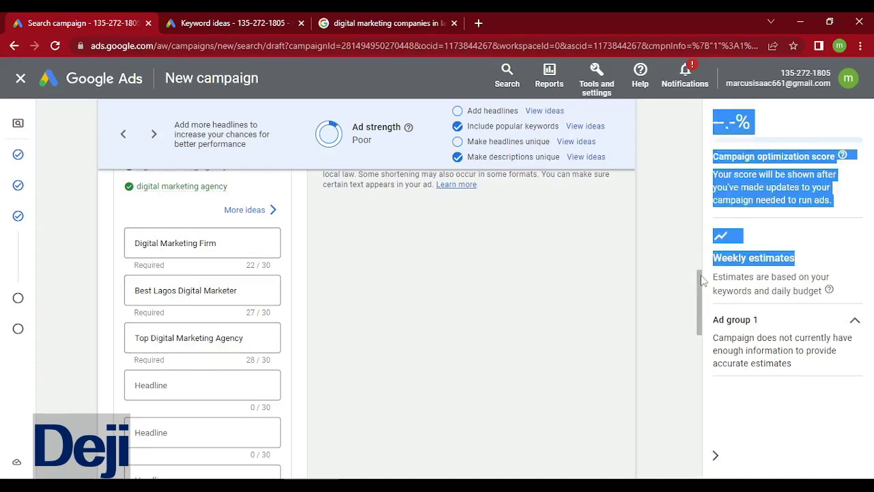
{"action": "left_click_drag", "start_coordinate": [703, 282], "coordinate": [703, 233]}
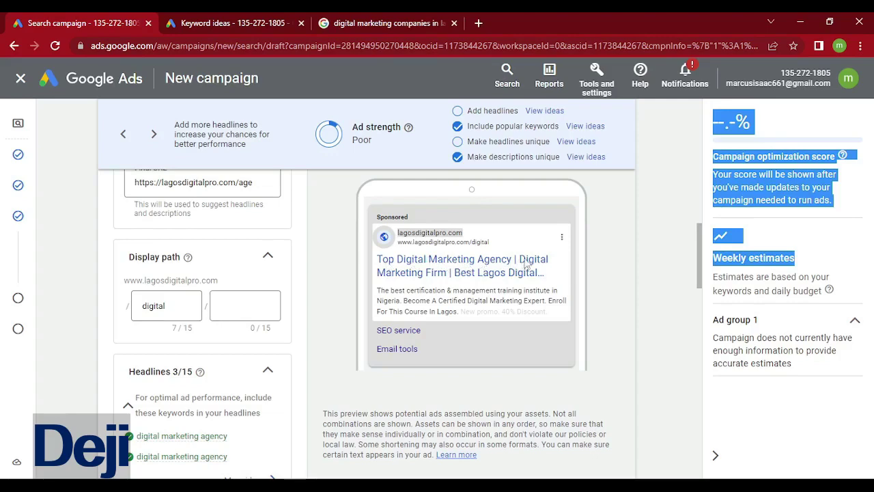
{"action": "left_click_drag", "start_coordinate": [699, 253], "coordinate": [695, 301]}
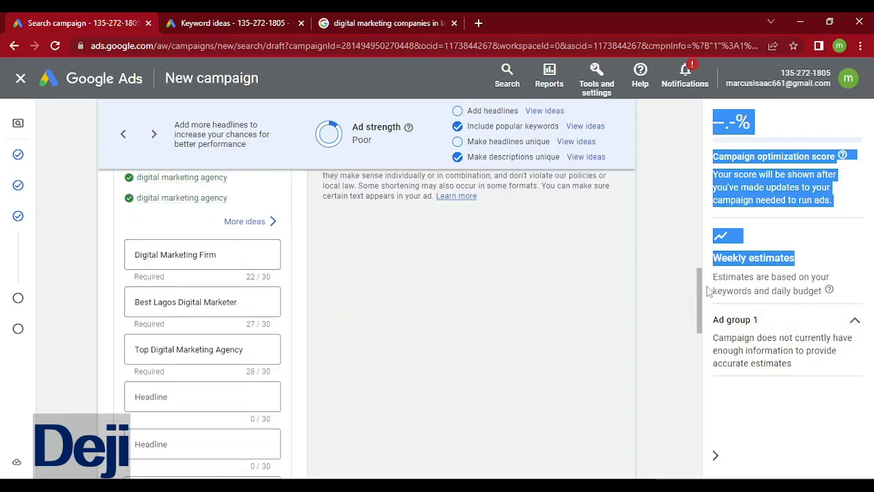
Step: Finish the search ad and continue to the campaign's budget settings
{"action": "left_click_drag", "start_coordinate": [700, 290], "coordinate": [713, 436]}
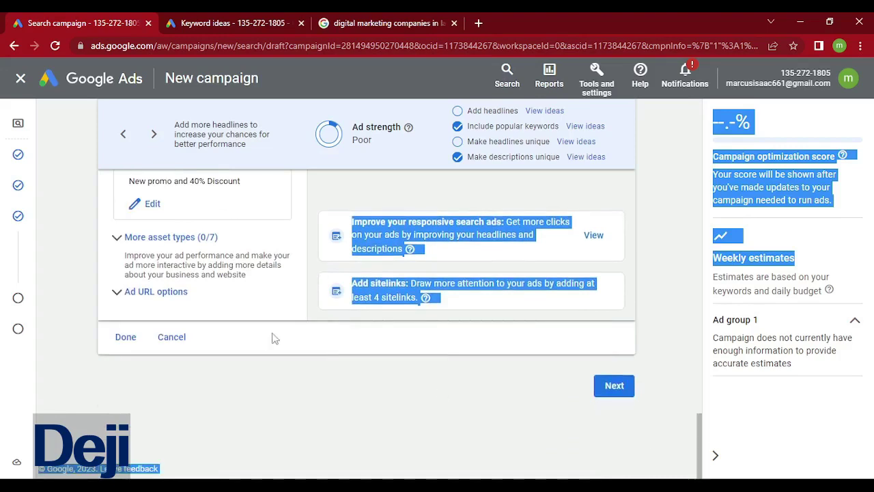
{"action": "left_click", "coordinate": [121, 347]}
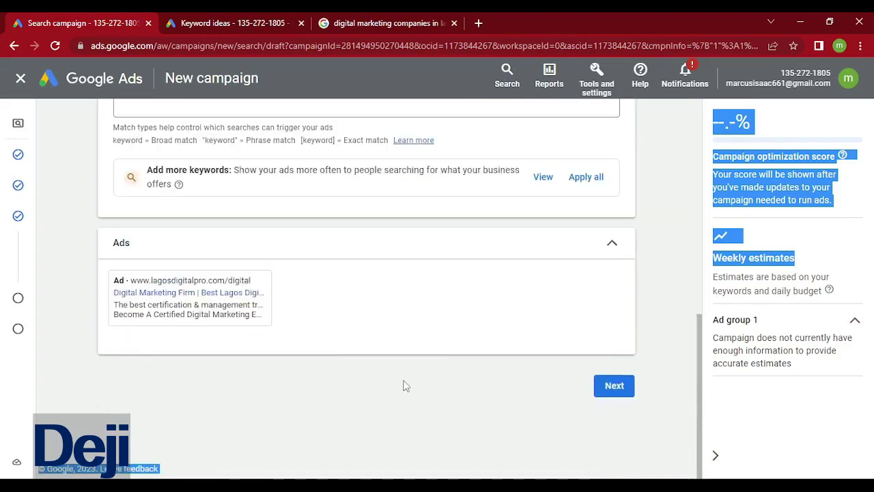
{"action": "left_click", "coordinate": [604, 387]}
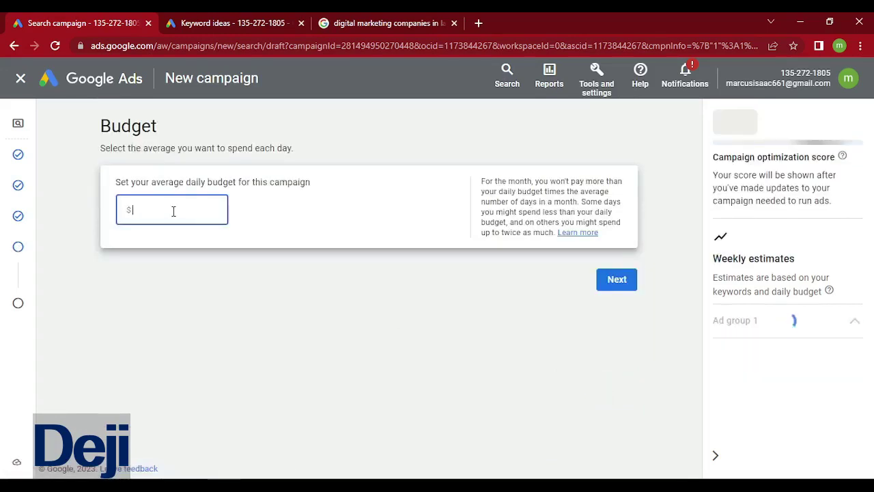
Step: Set the campaign's average daily budget to $10 and continue to the final review
{"action": "type", "text": "10"}
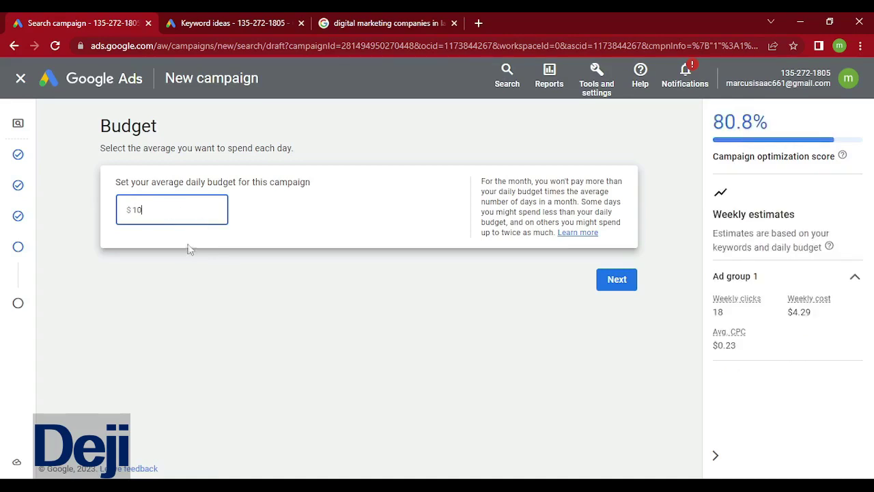
{"action": "left_click", "coordinate": [262, 235]}
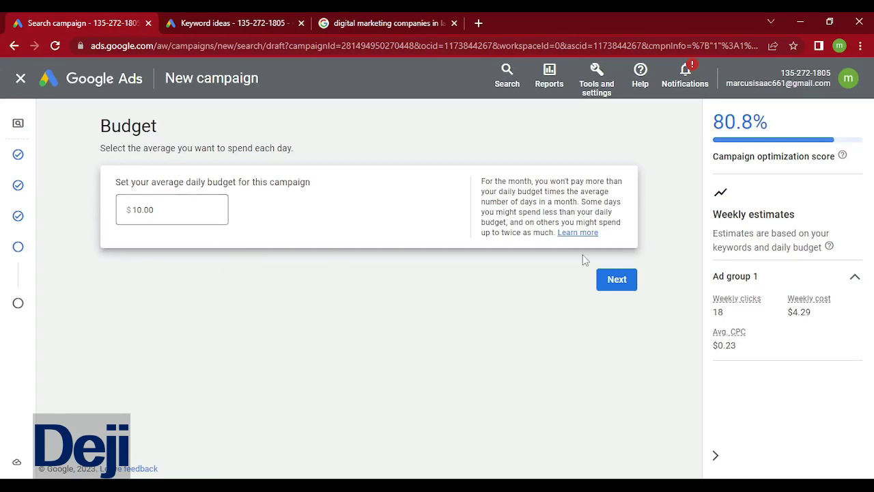
{"action": "left_click", "coordinate": [615, 277]}
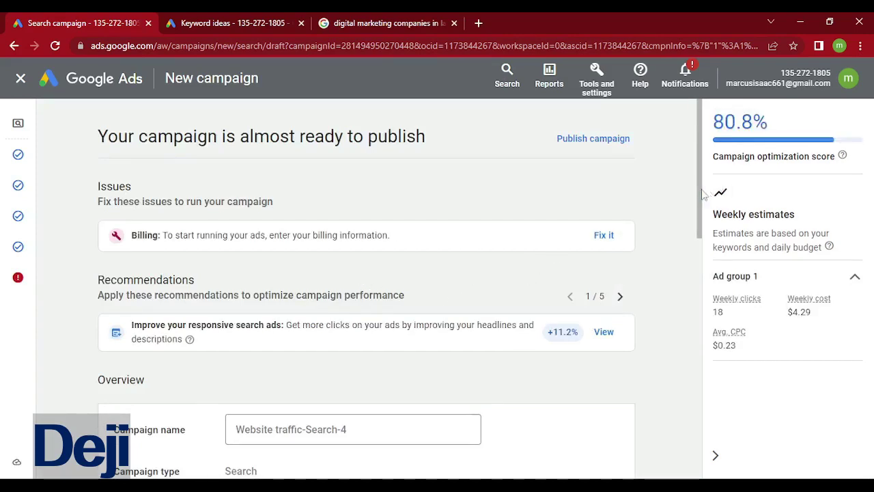
Step: Check the campaign summary and publish the campaign despite the missing billing information
{"action": "mouse_move", "coordinate": [703, 195]}
{"action": "left_mouse_down"}
{"action": "mouse_move", "coordinate": [743, 463]}
{"action": "mouse_move", "coordinate": [708, 186]}
{"action": "left_mouse_up"}
{"action": "left_click_drag", "start_coordinate": [700, 226], "coordinate": [671, 462]}
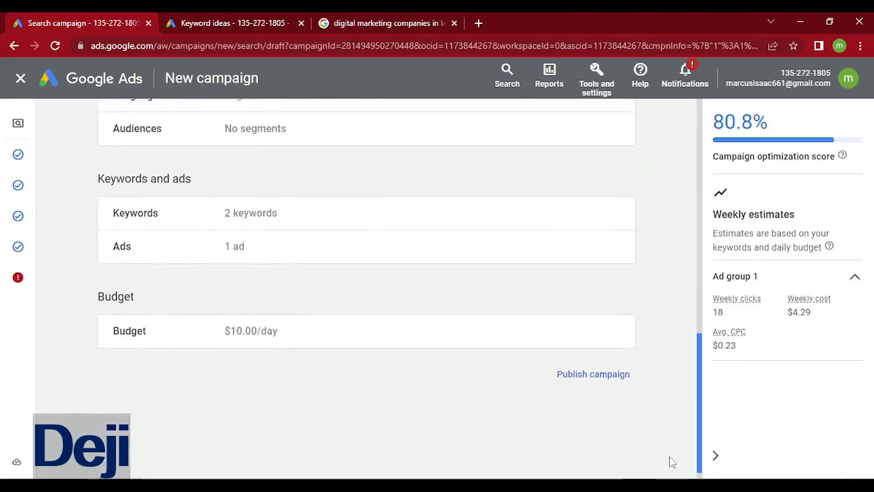
{"action": "left_click", "coordinate": [591, 377]}
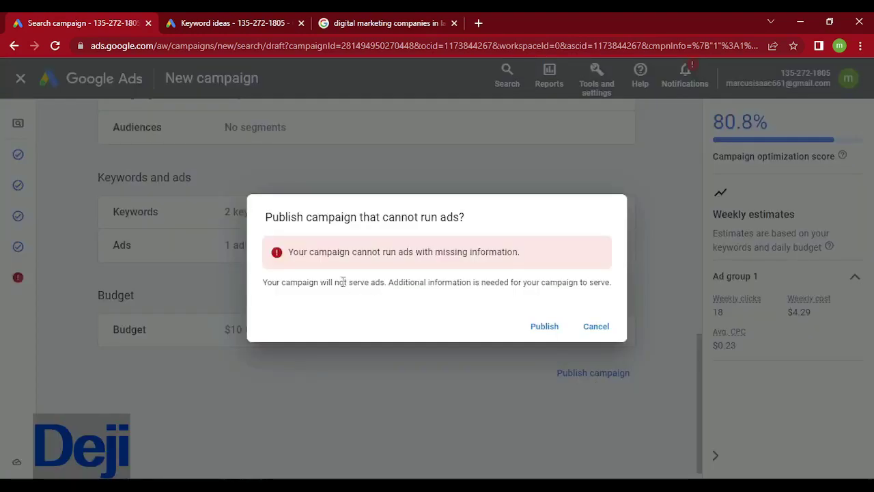
{"action": "left_click", "coordinate": [552, 327]}
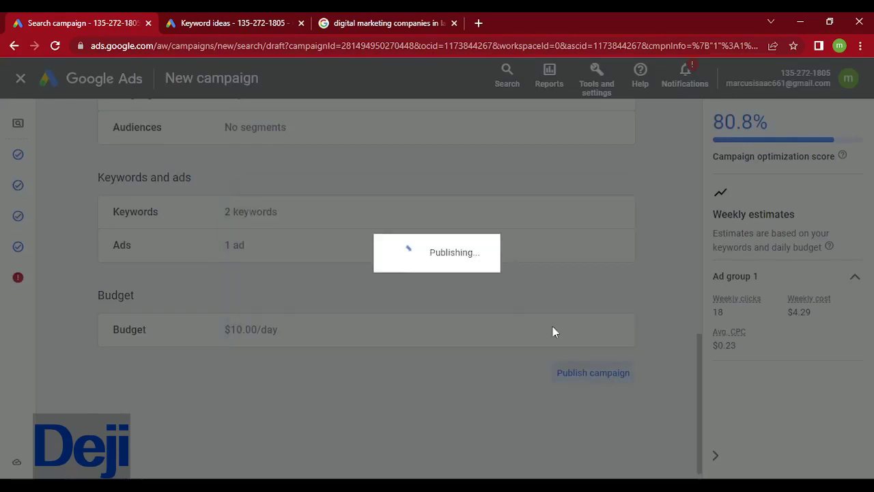